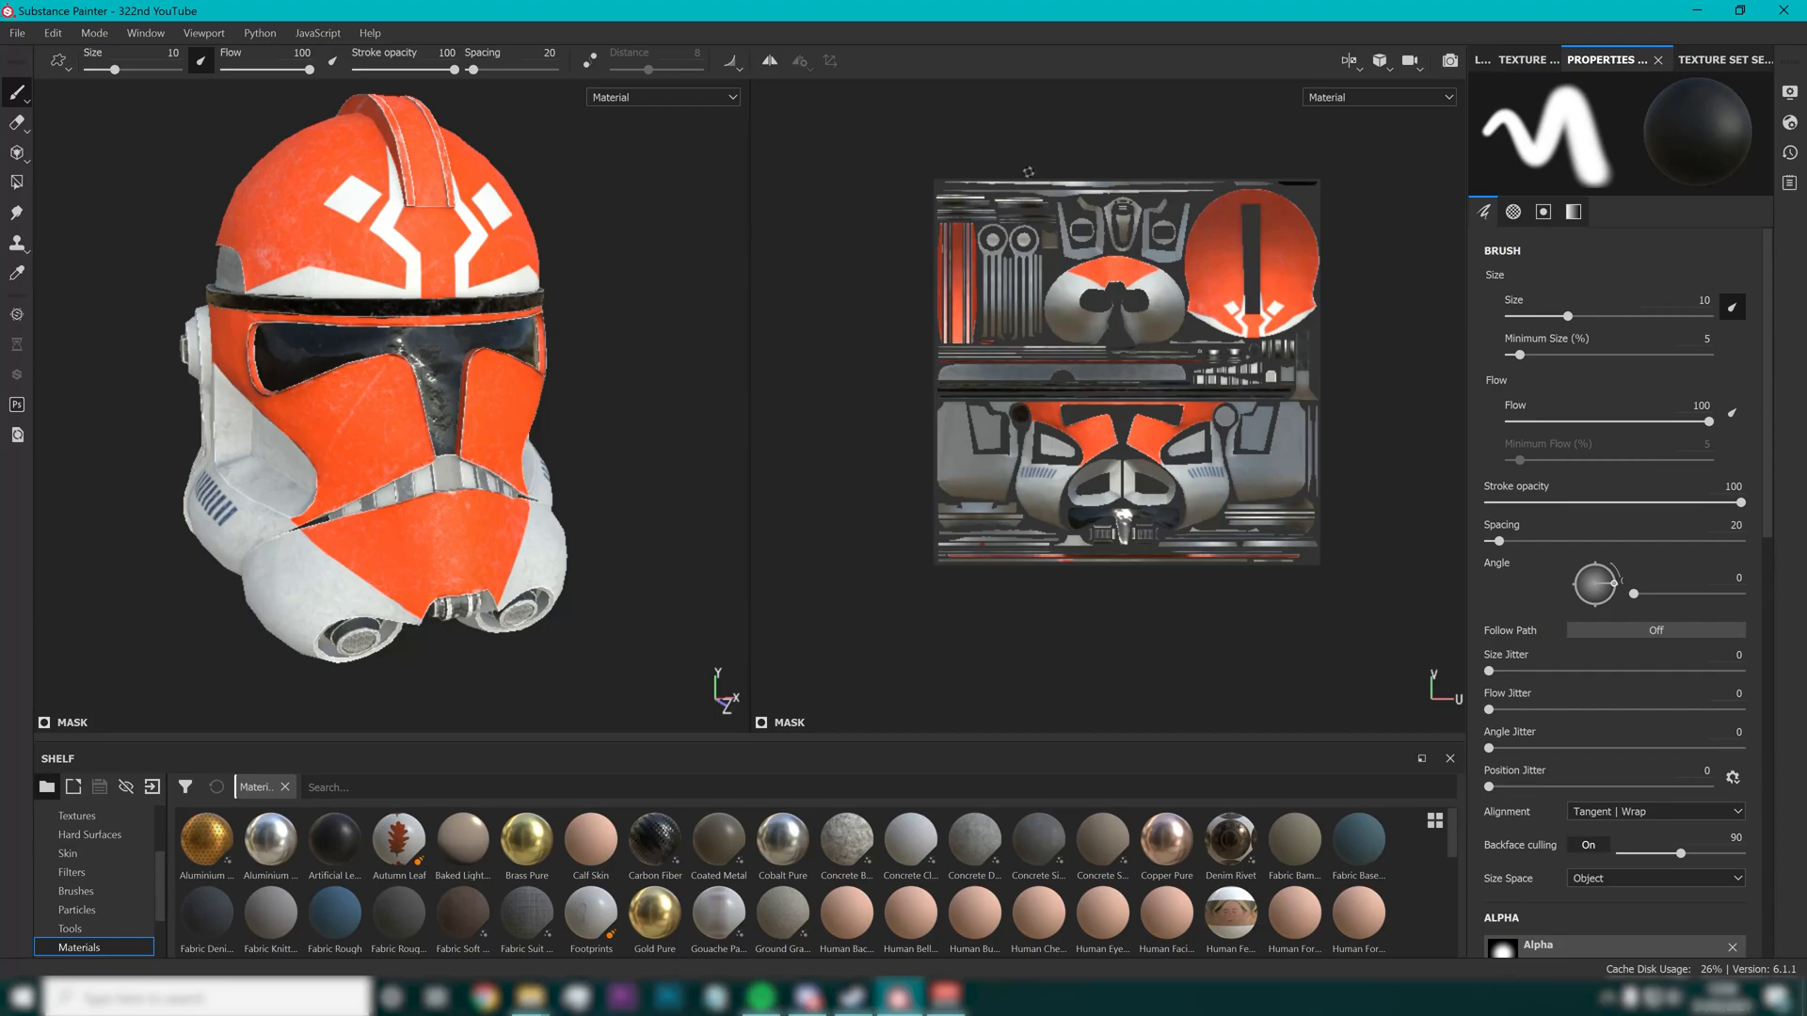
Widen the 3D viewport to fill most of the workspace and show the layer stack
left_click_drag(755, 337, 1404, 337)
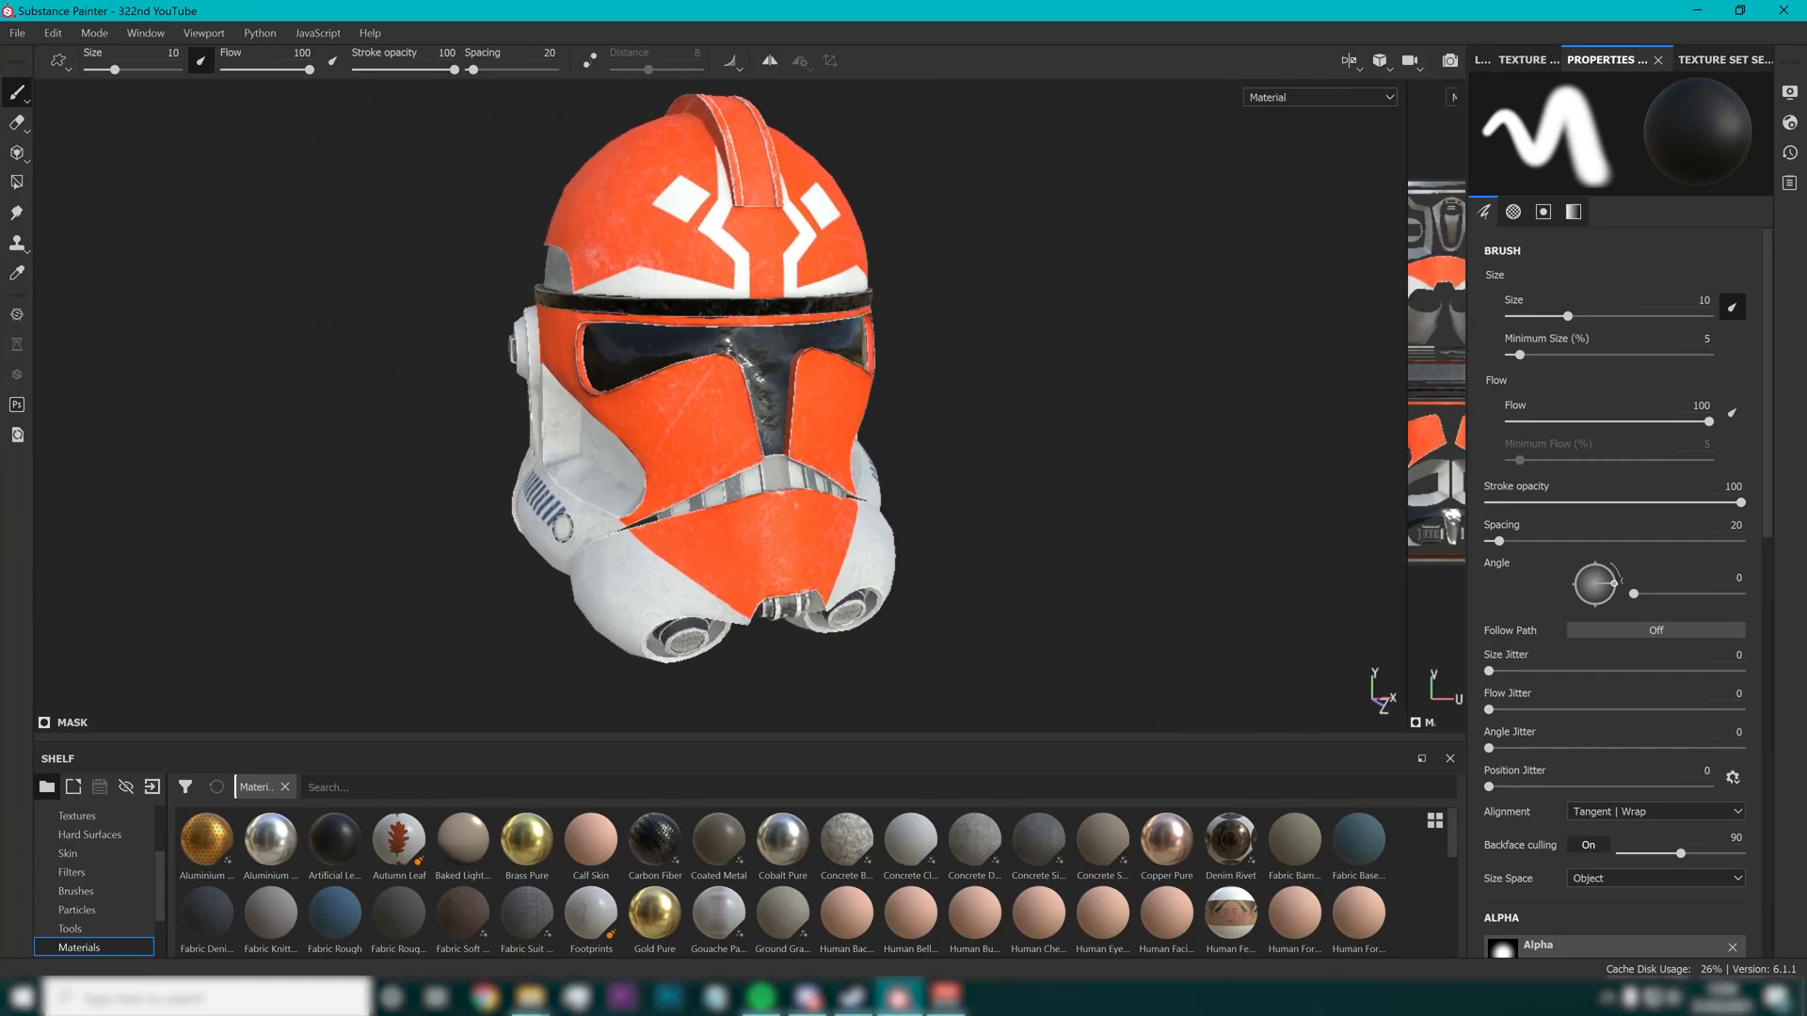
left_click(1480, 59)
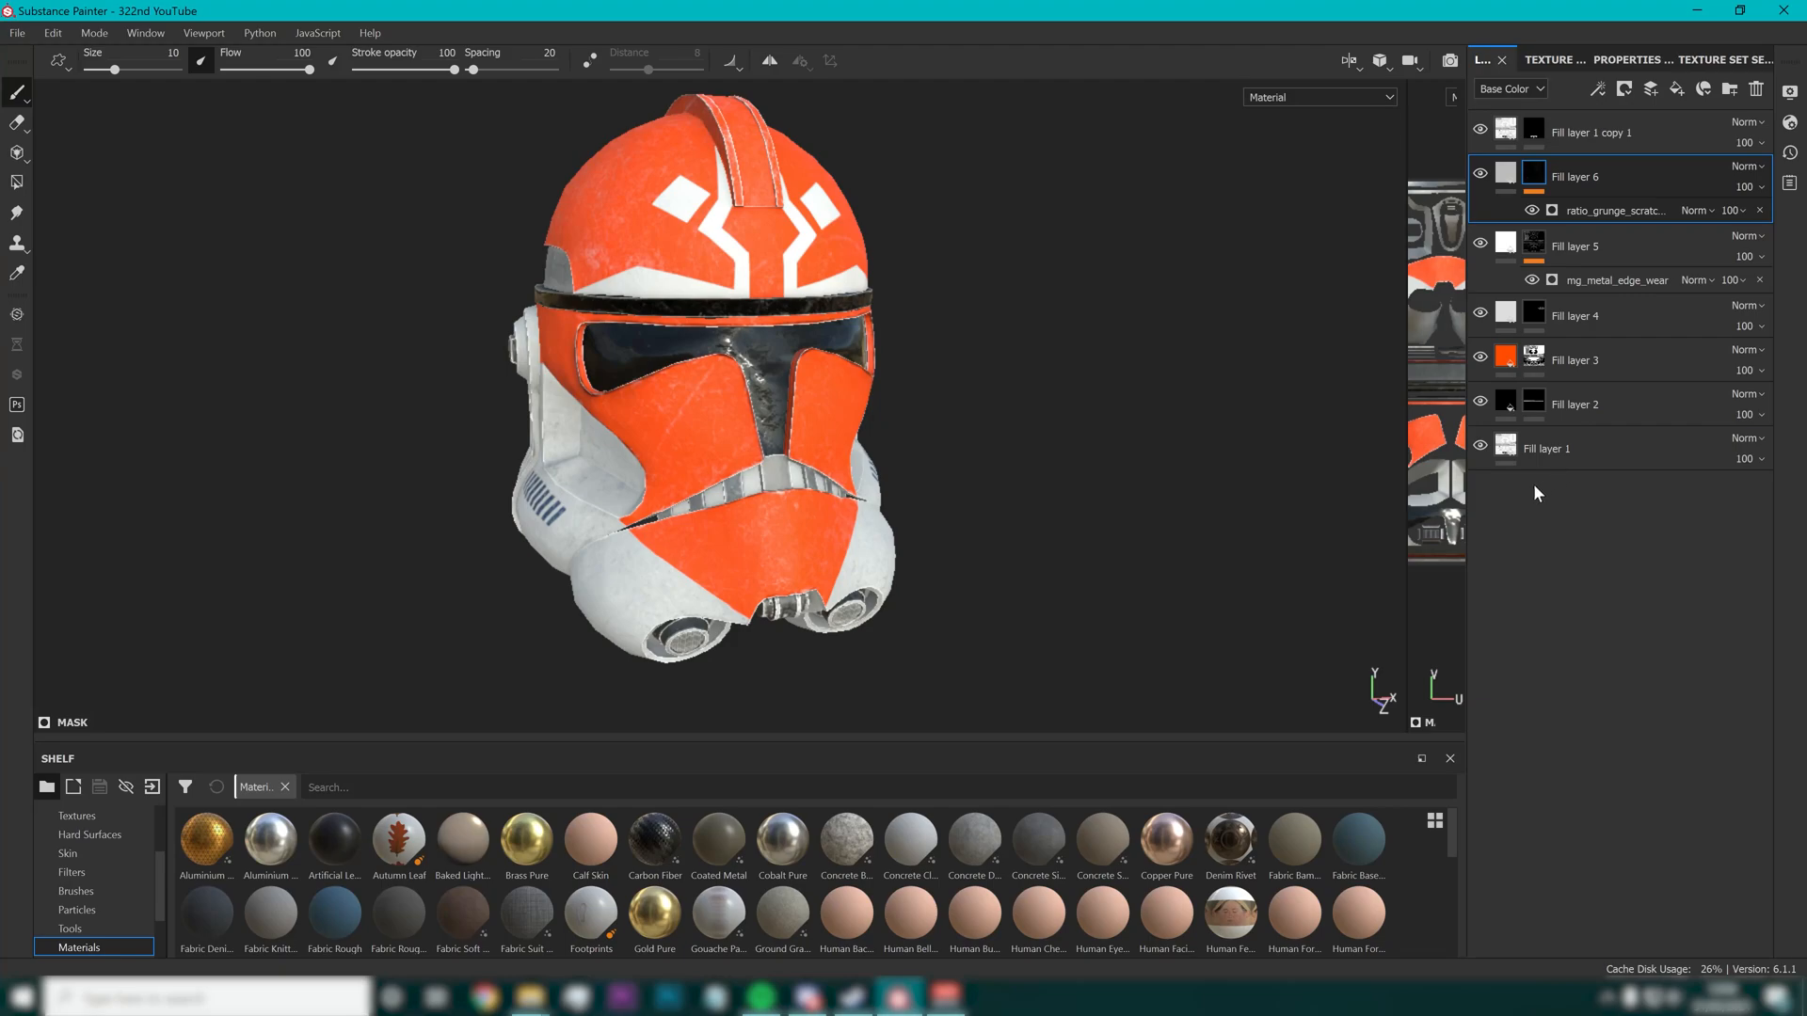
left_click(18, 37)
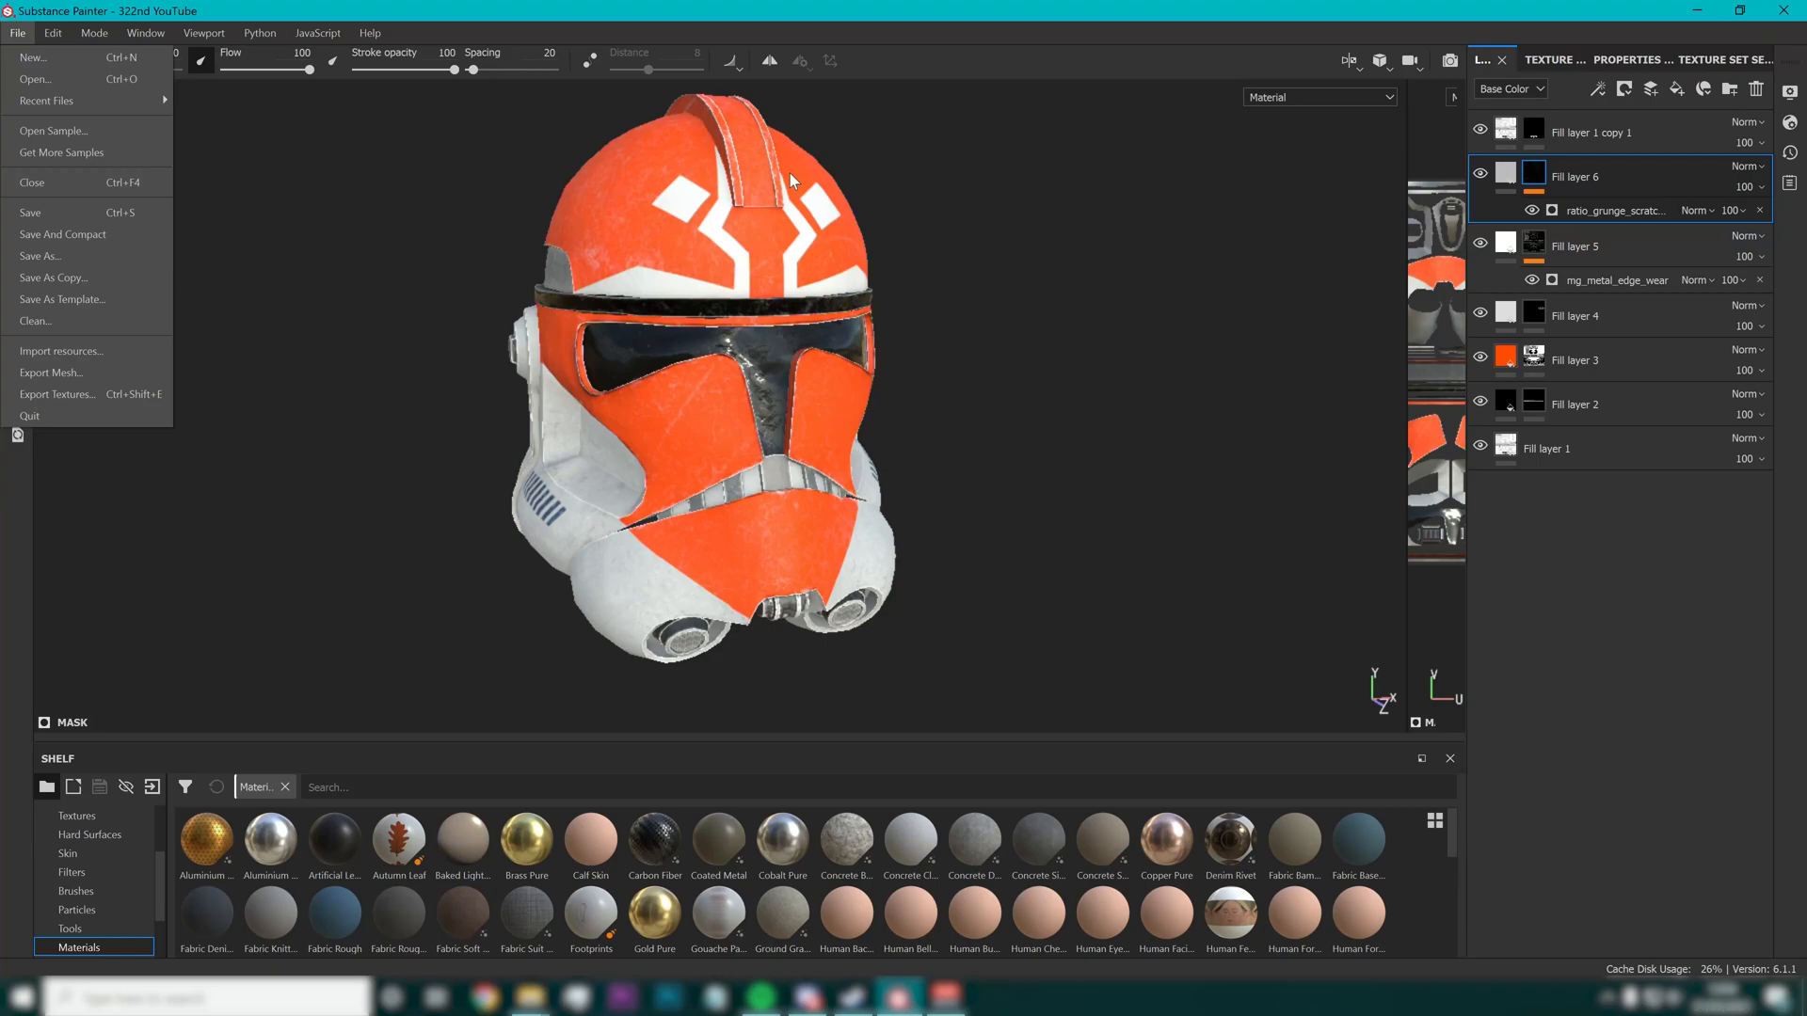
left_click(107, 369)
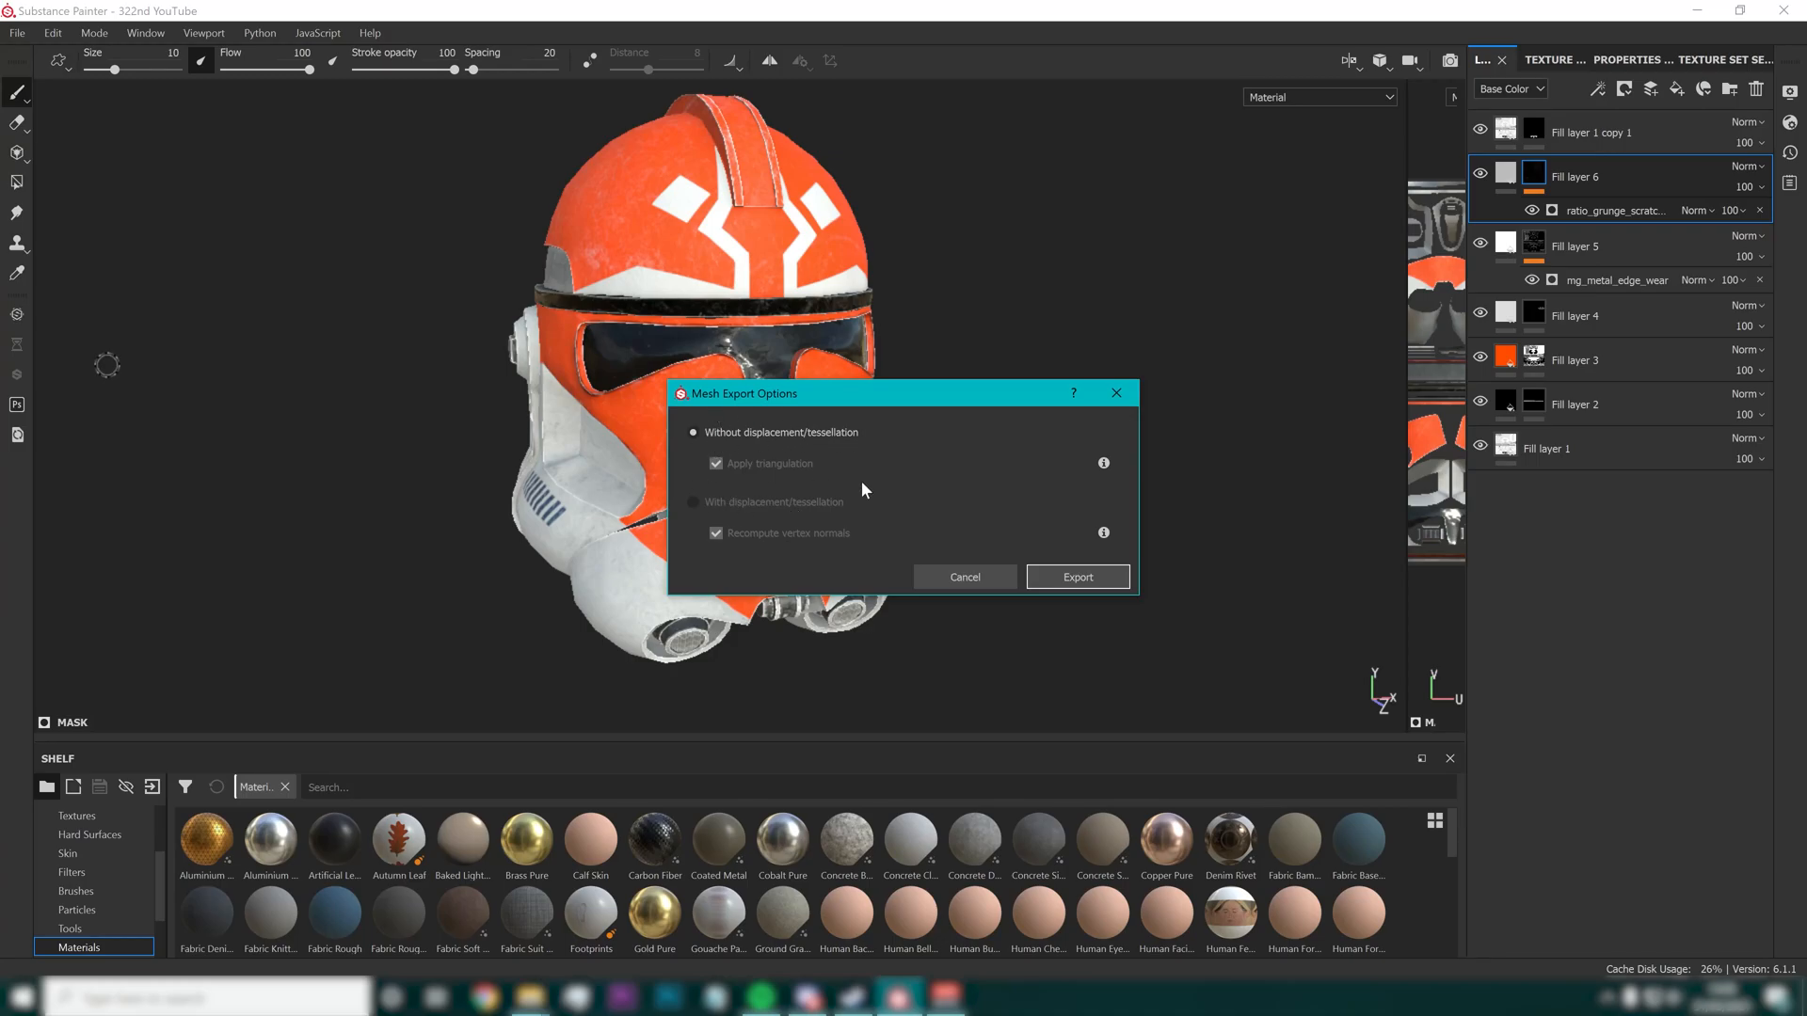
left_click(1063, 576)
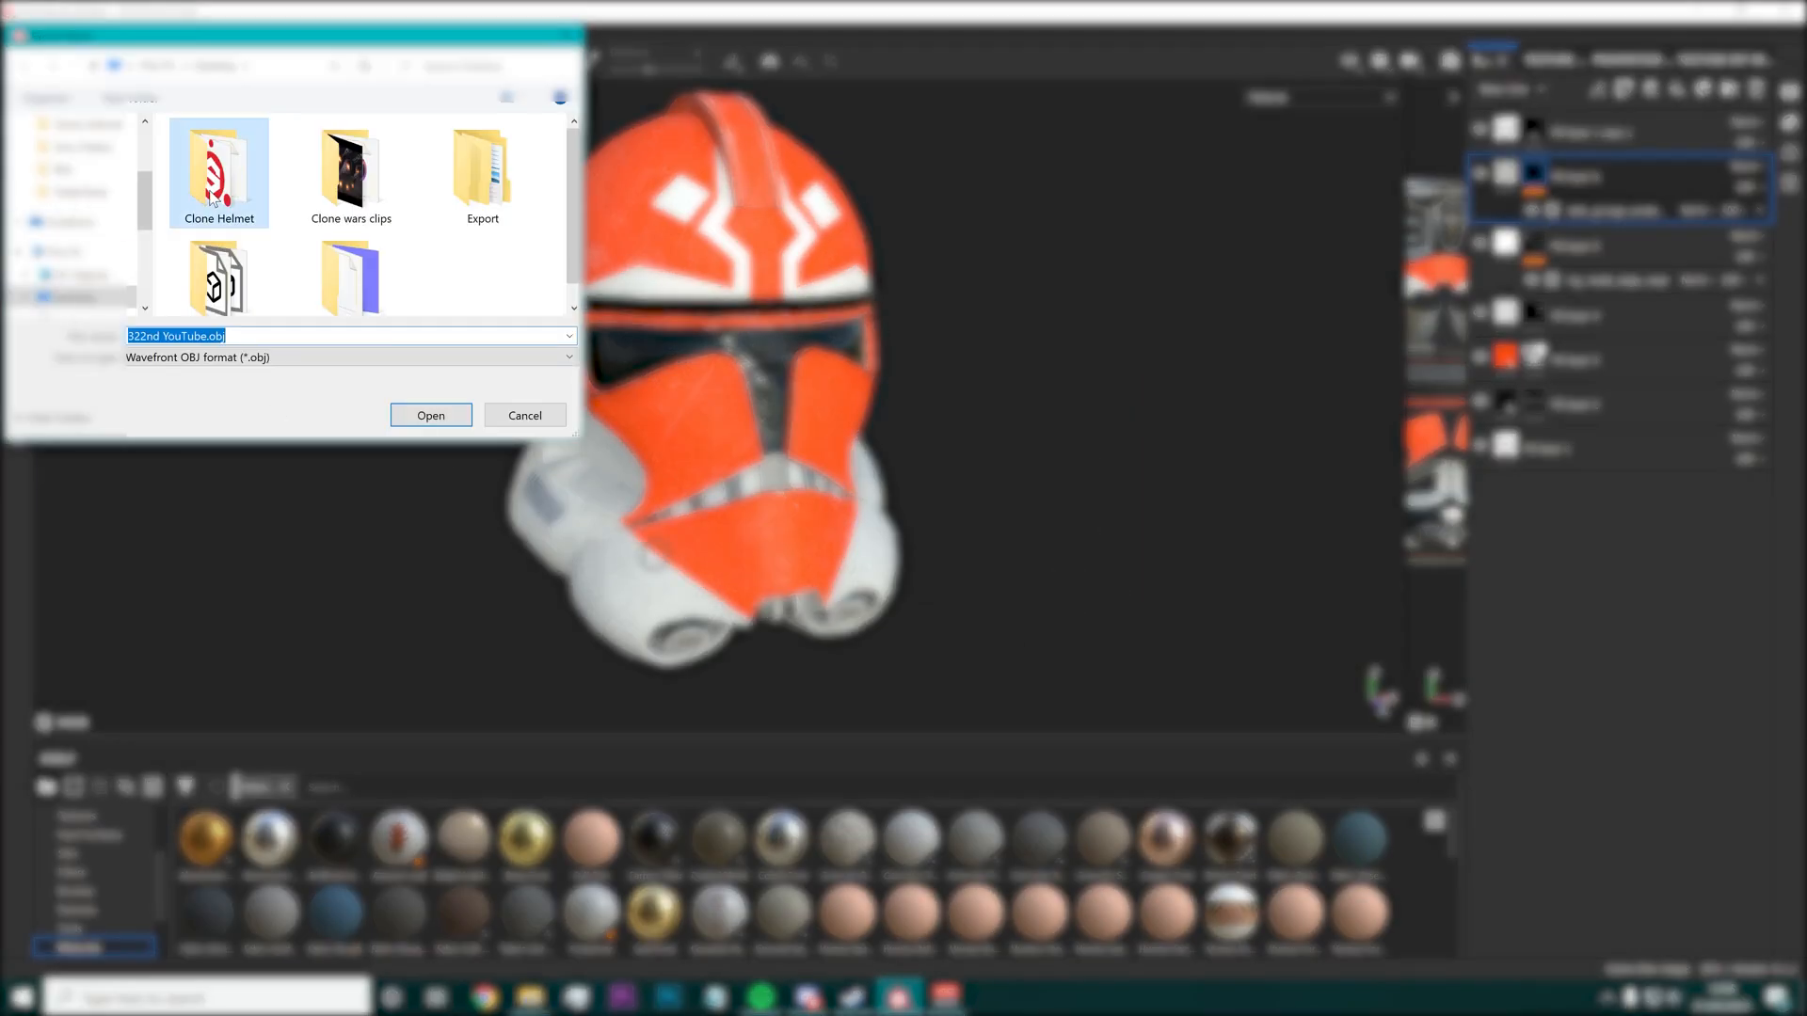
double_click(213, 200)
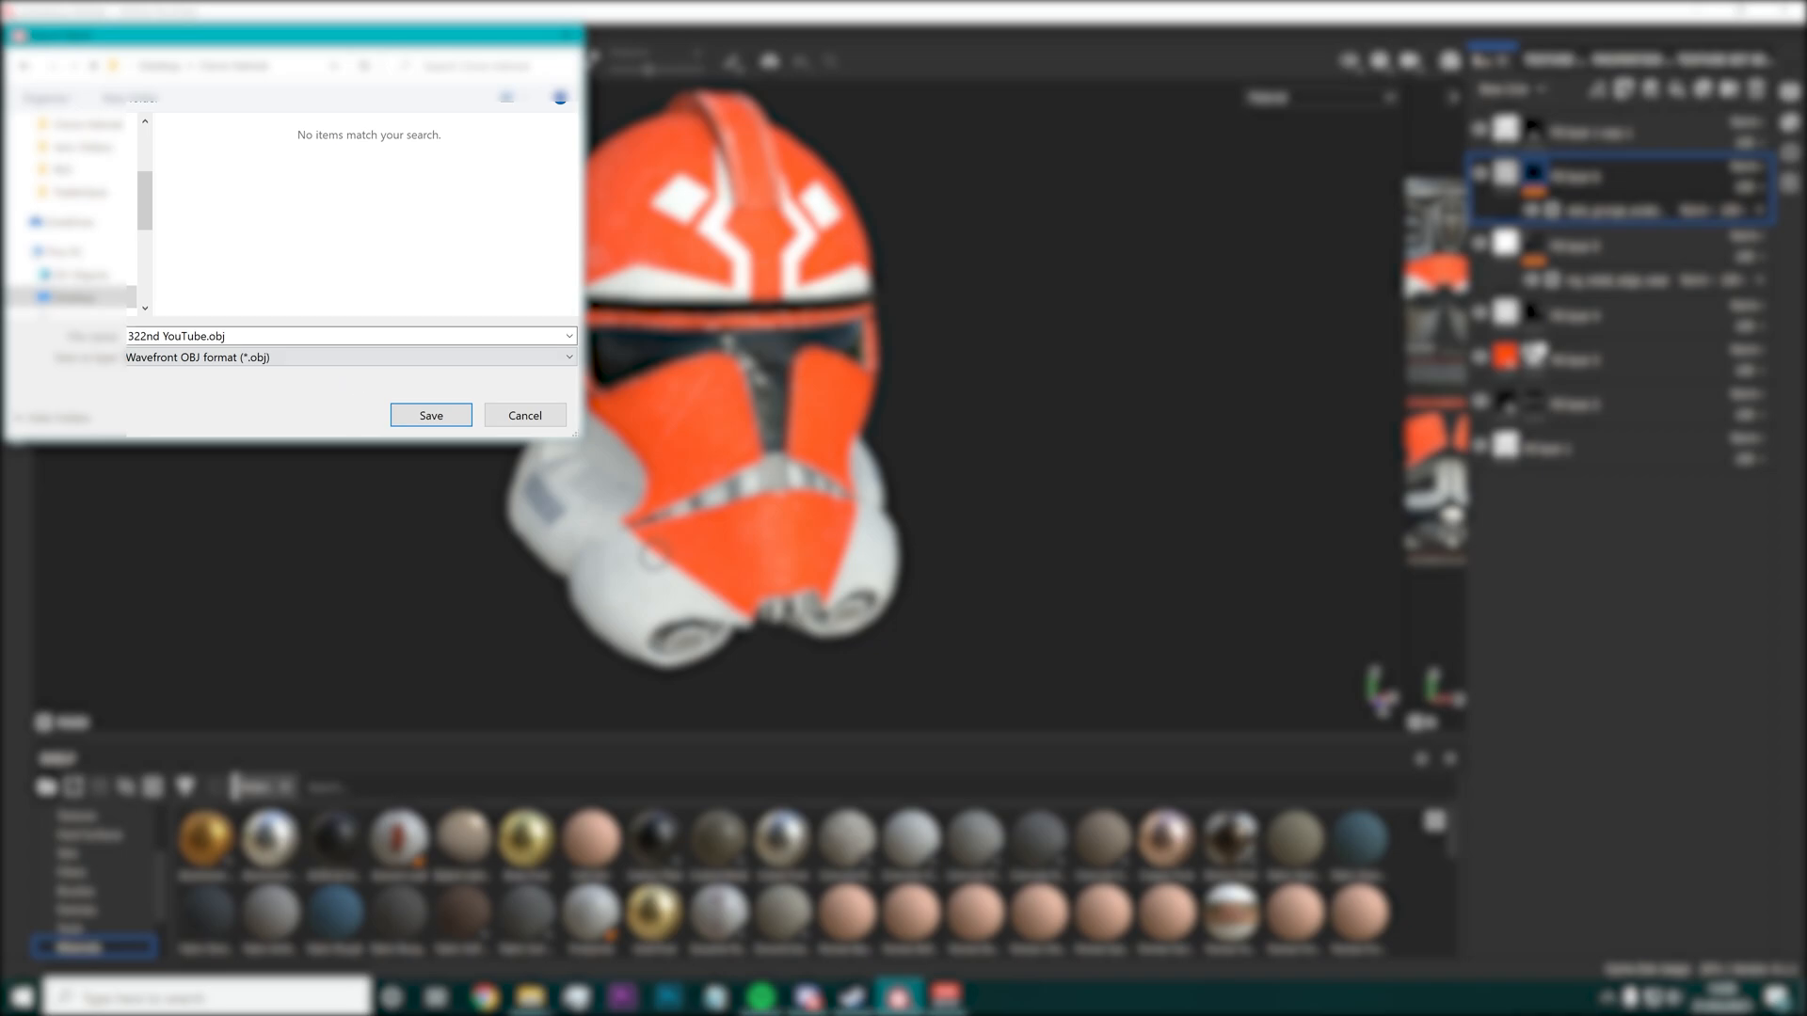
left_click(237, 358)
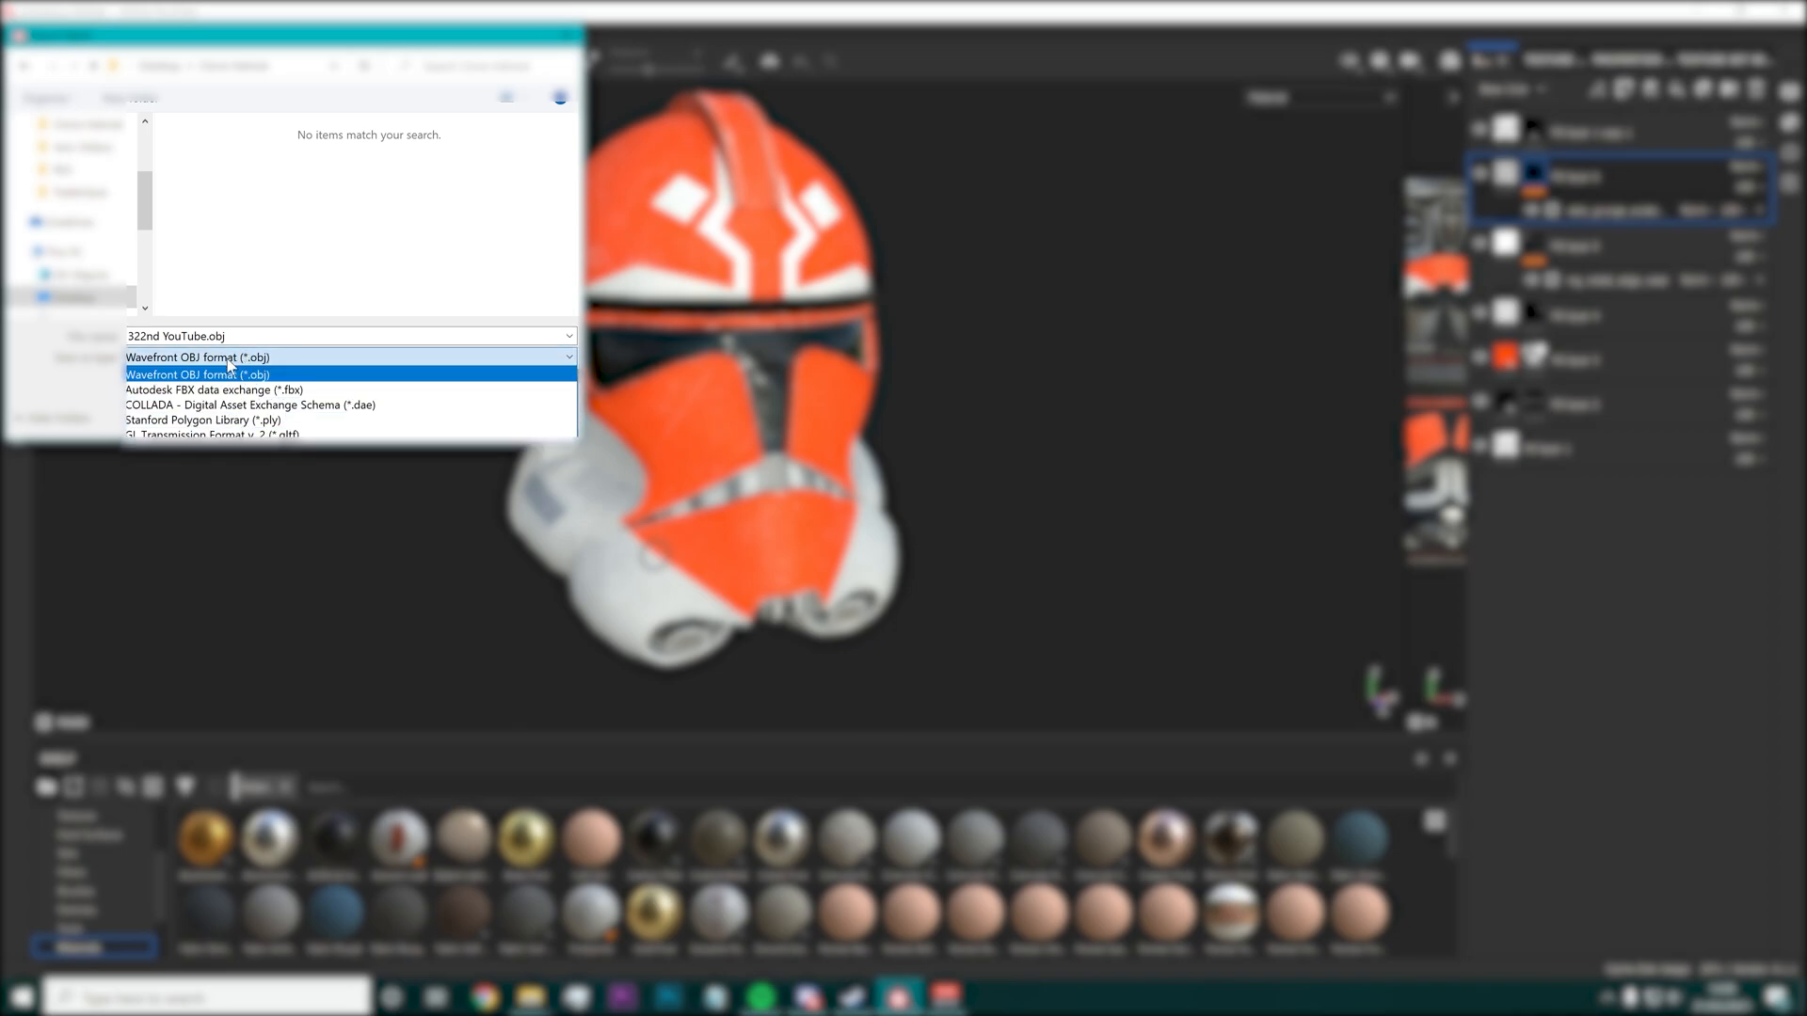
left_click(218, 389)
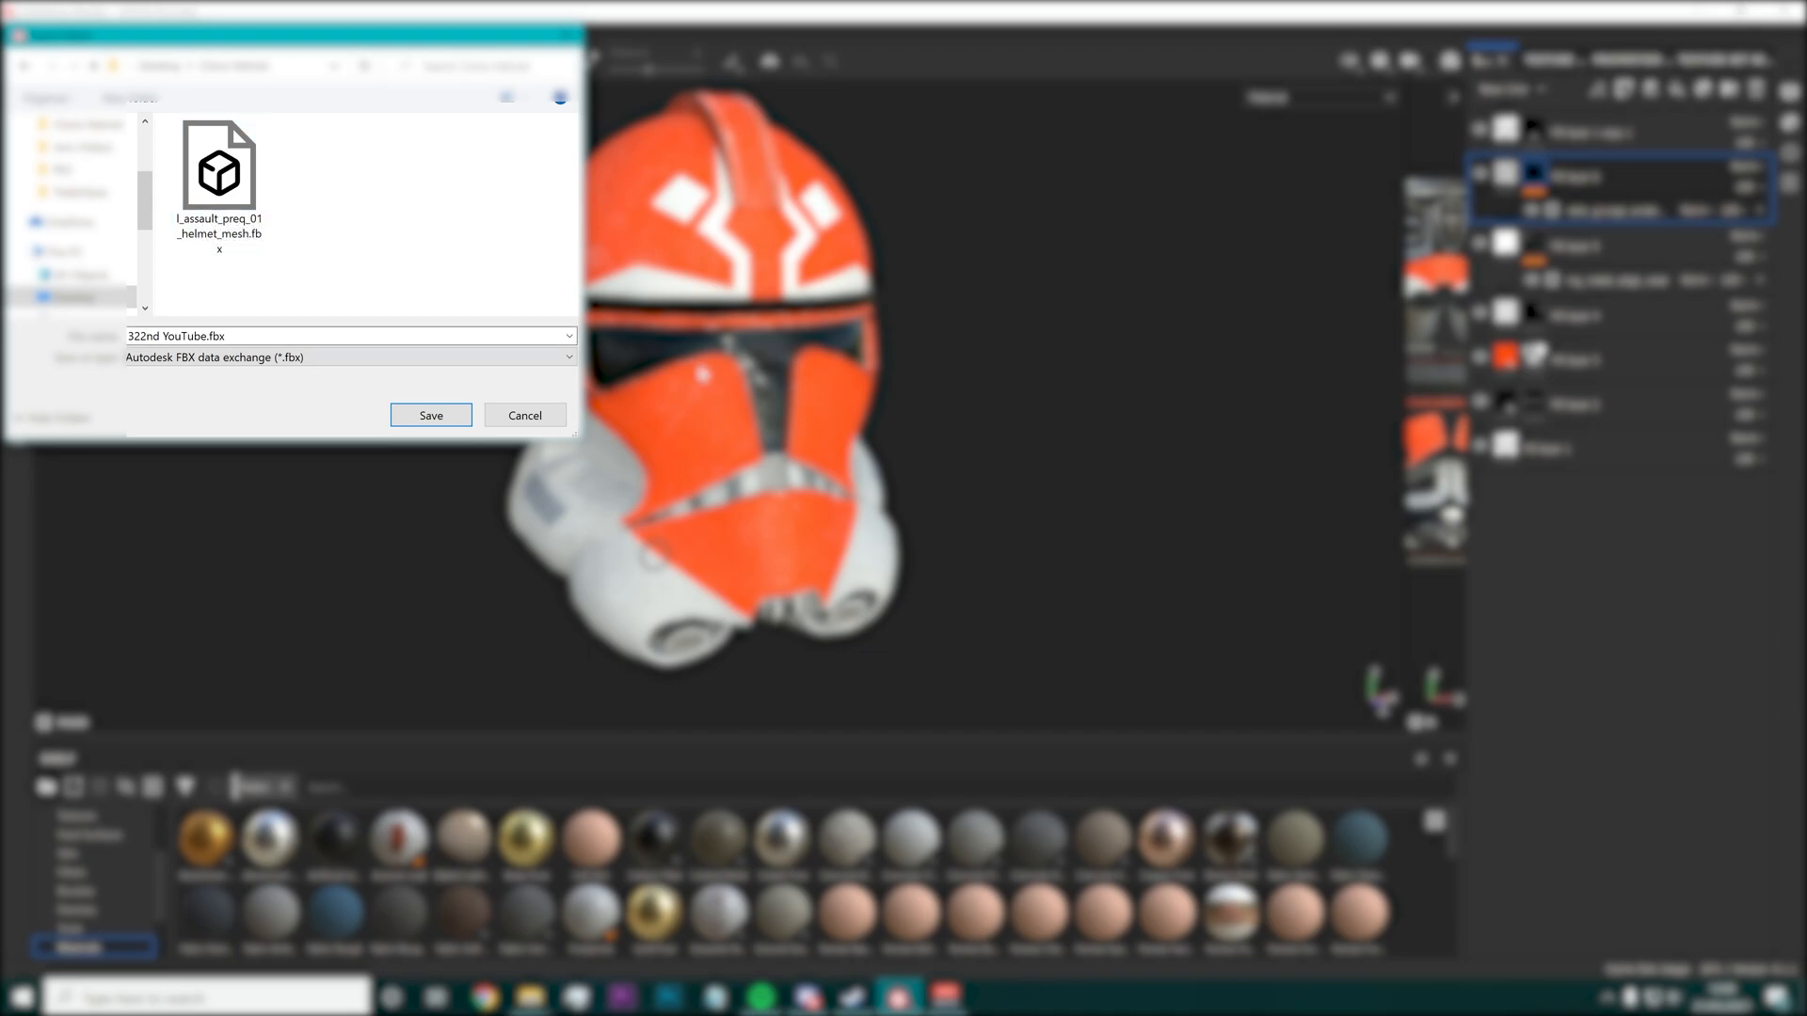
left_click(542, 411)
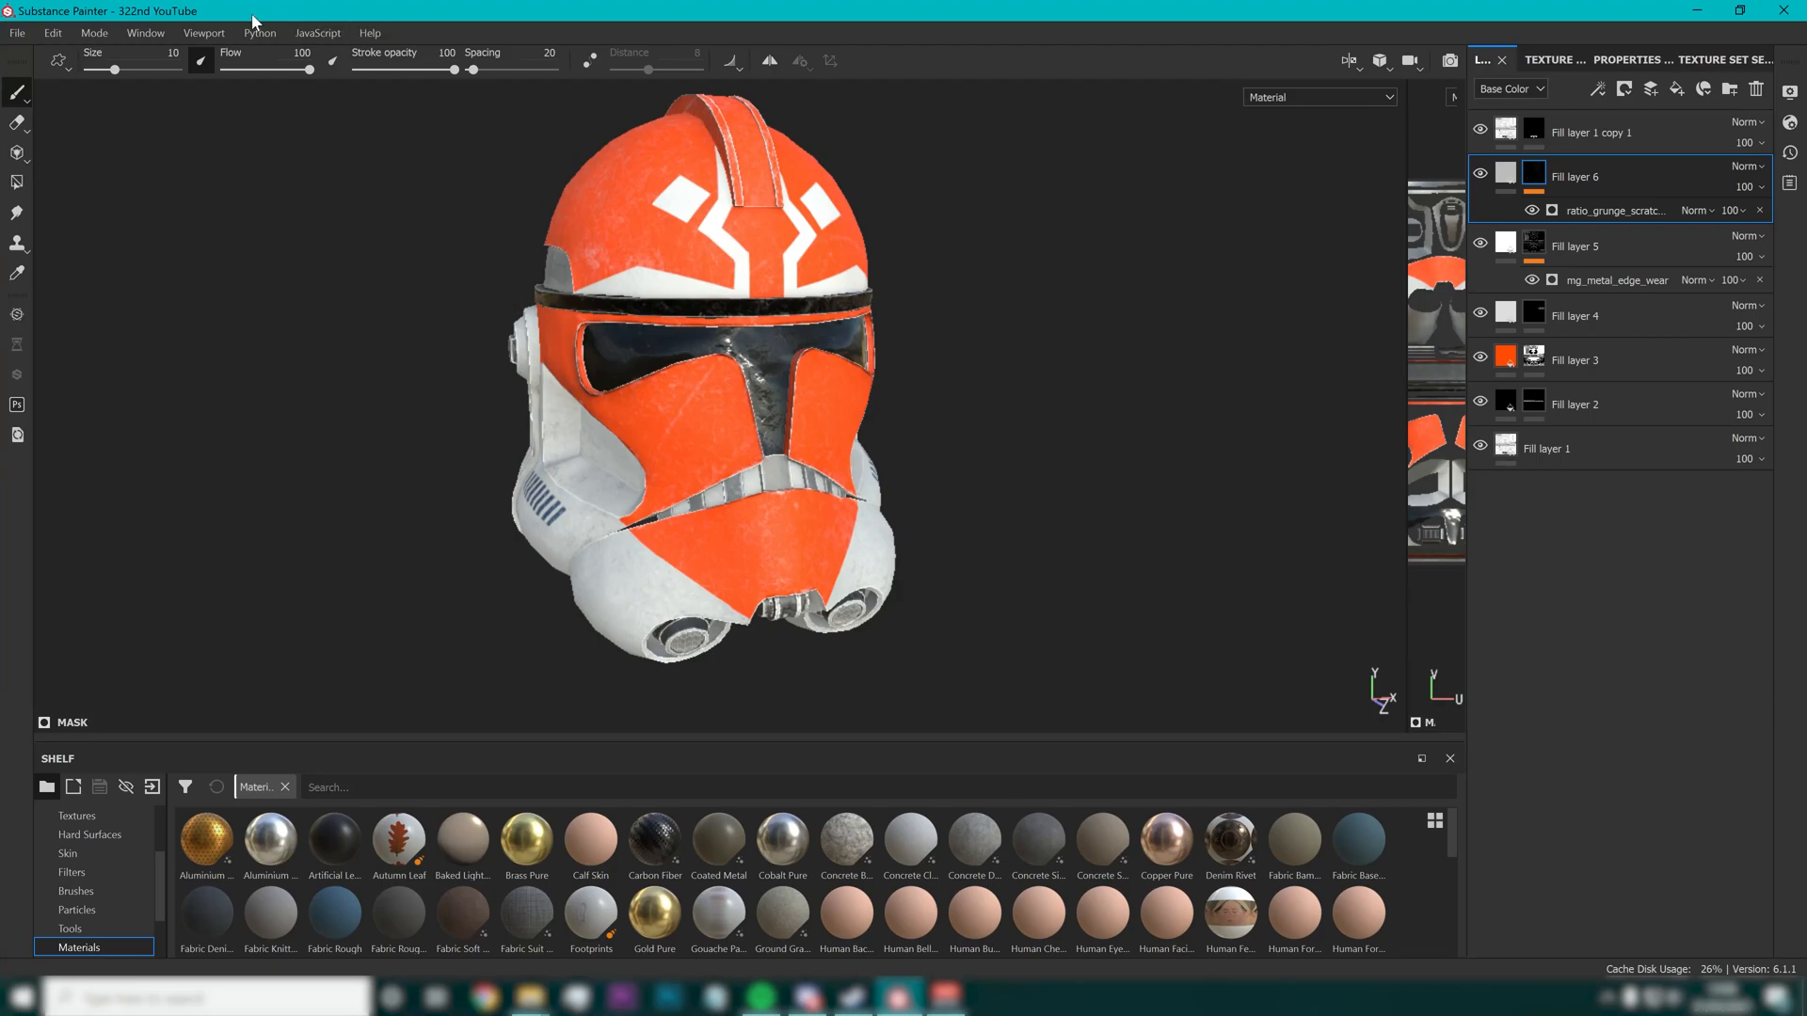
Export the helmet mesh without displacement/tessellation to the Clone Helmet folder as an Autodesk FBX file named 322nd YouTube
left_click(17, 32)
left_click(52, 372)
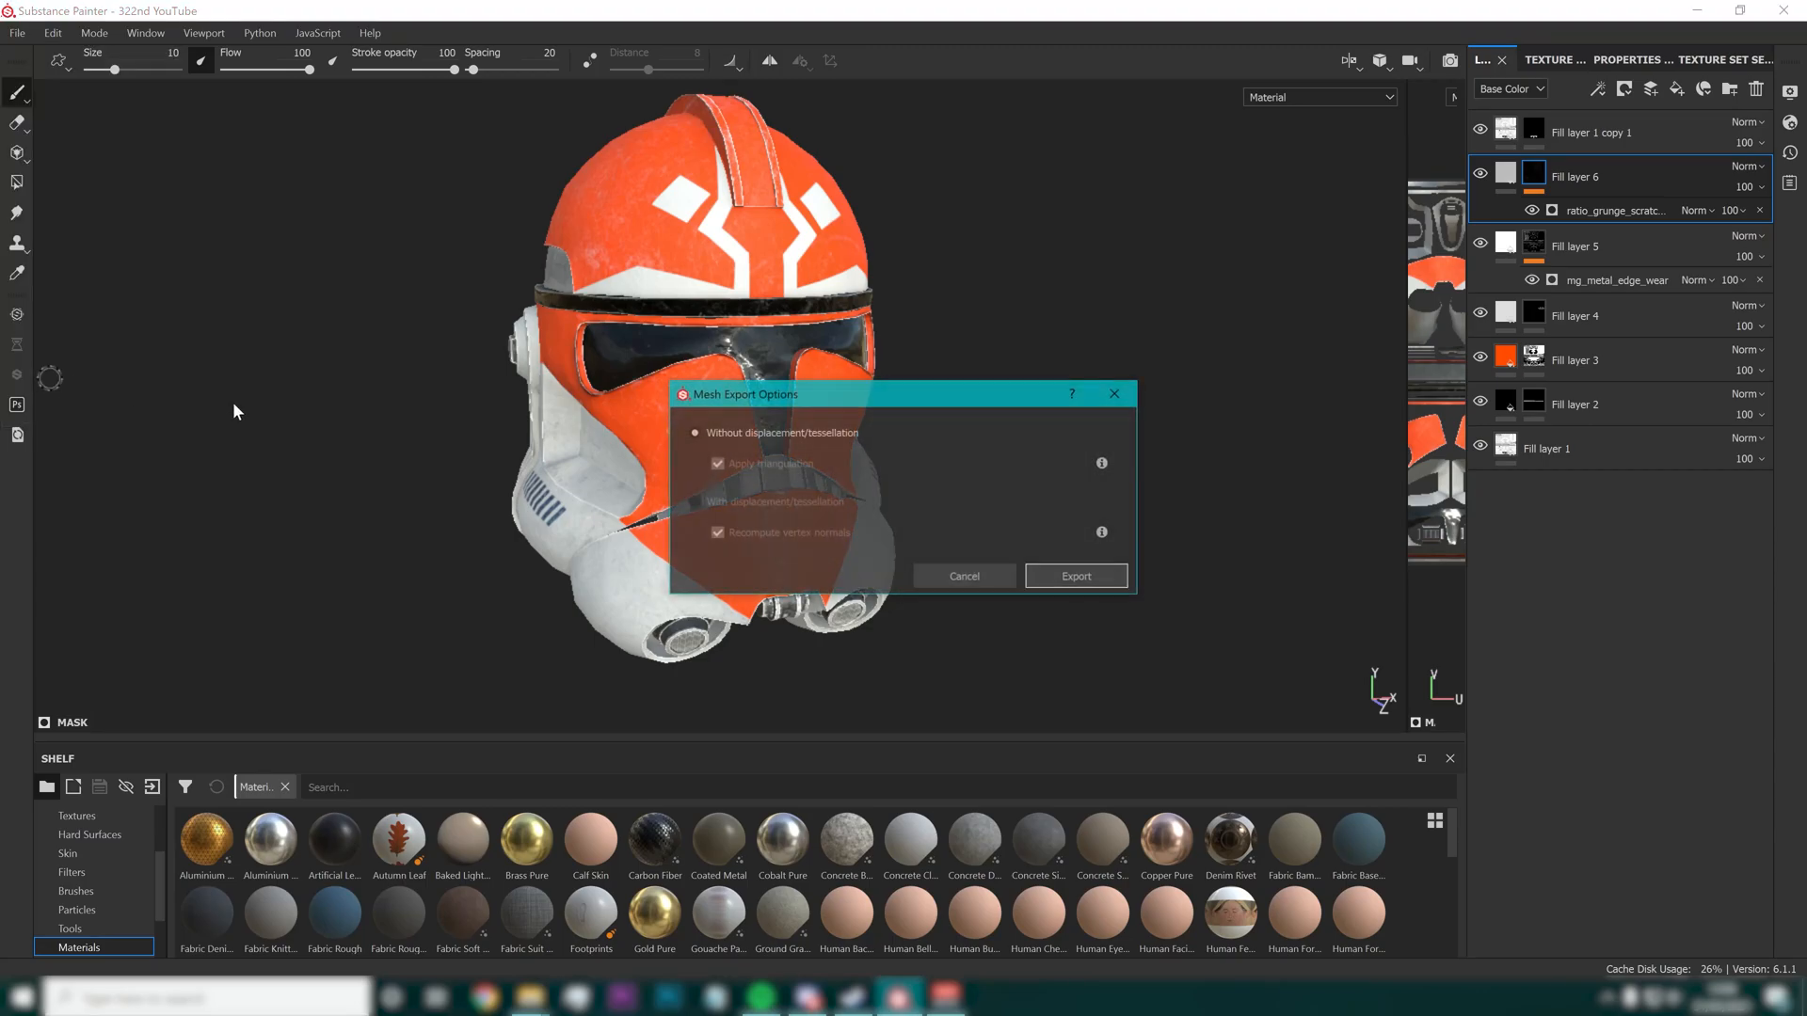
left_click(1053, 581)
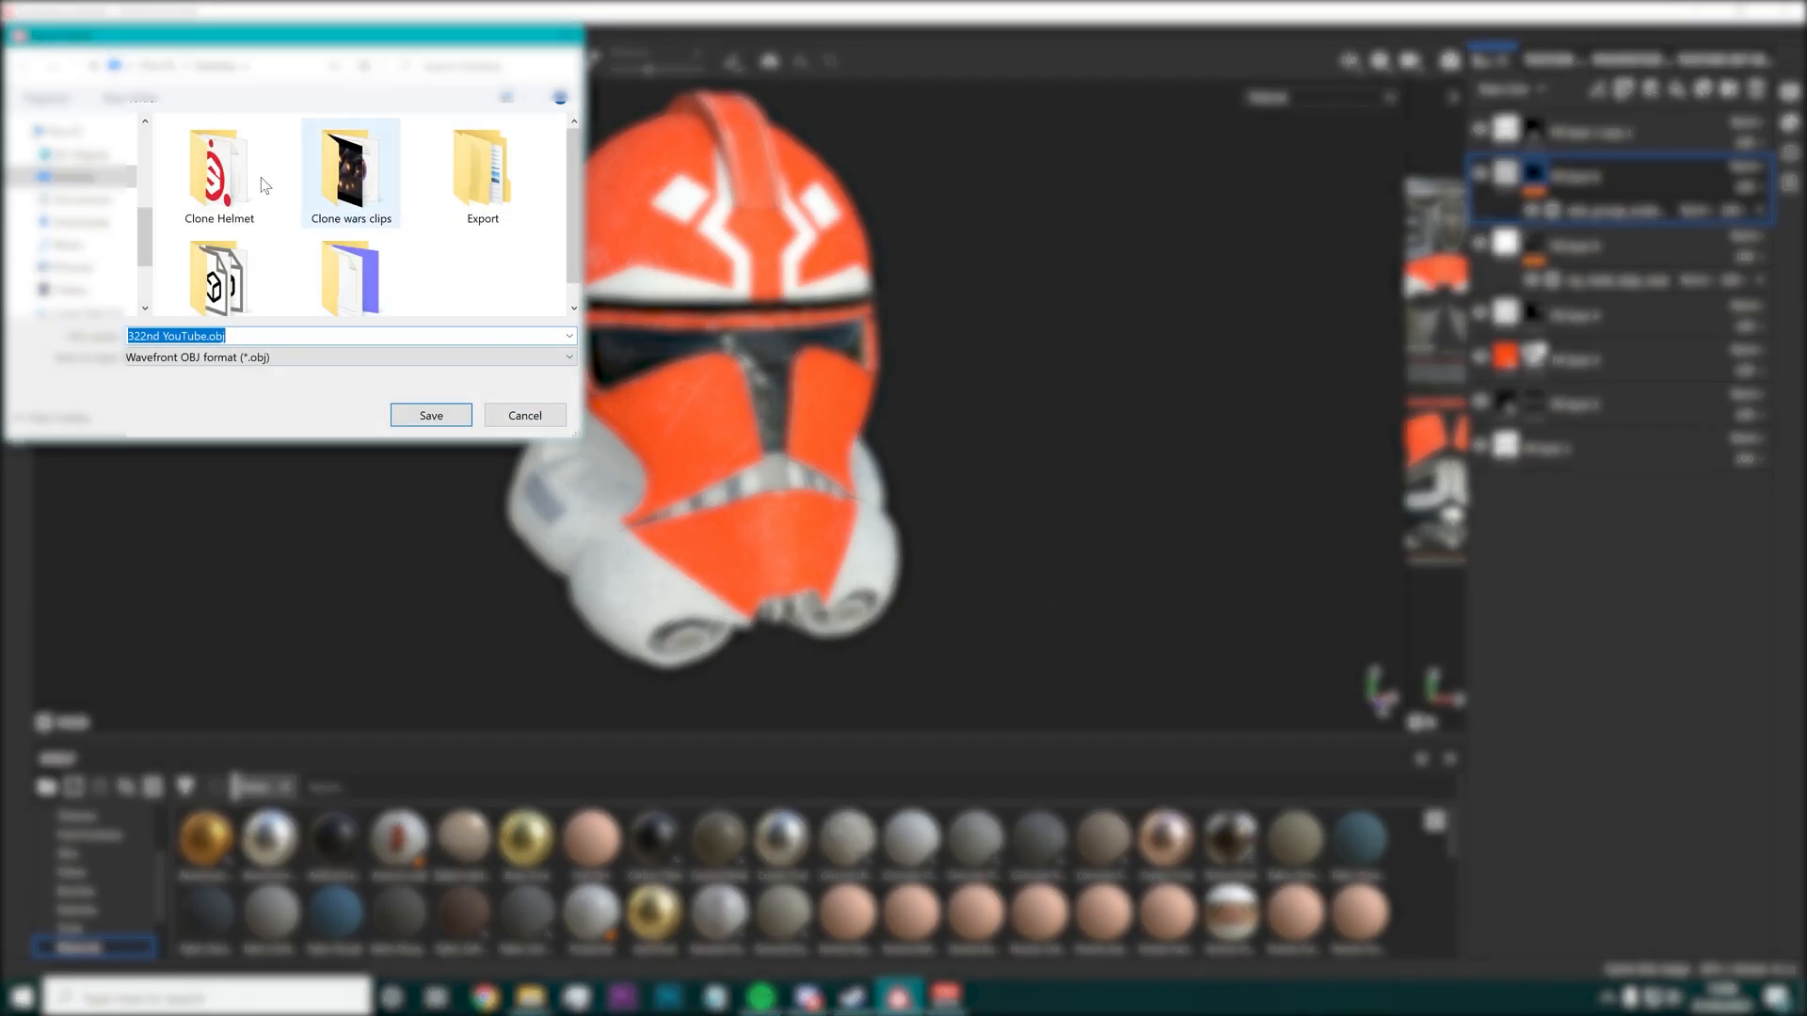
double_click(219, 174)
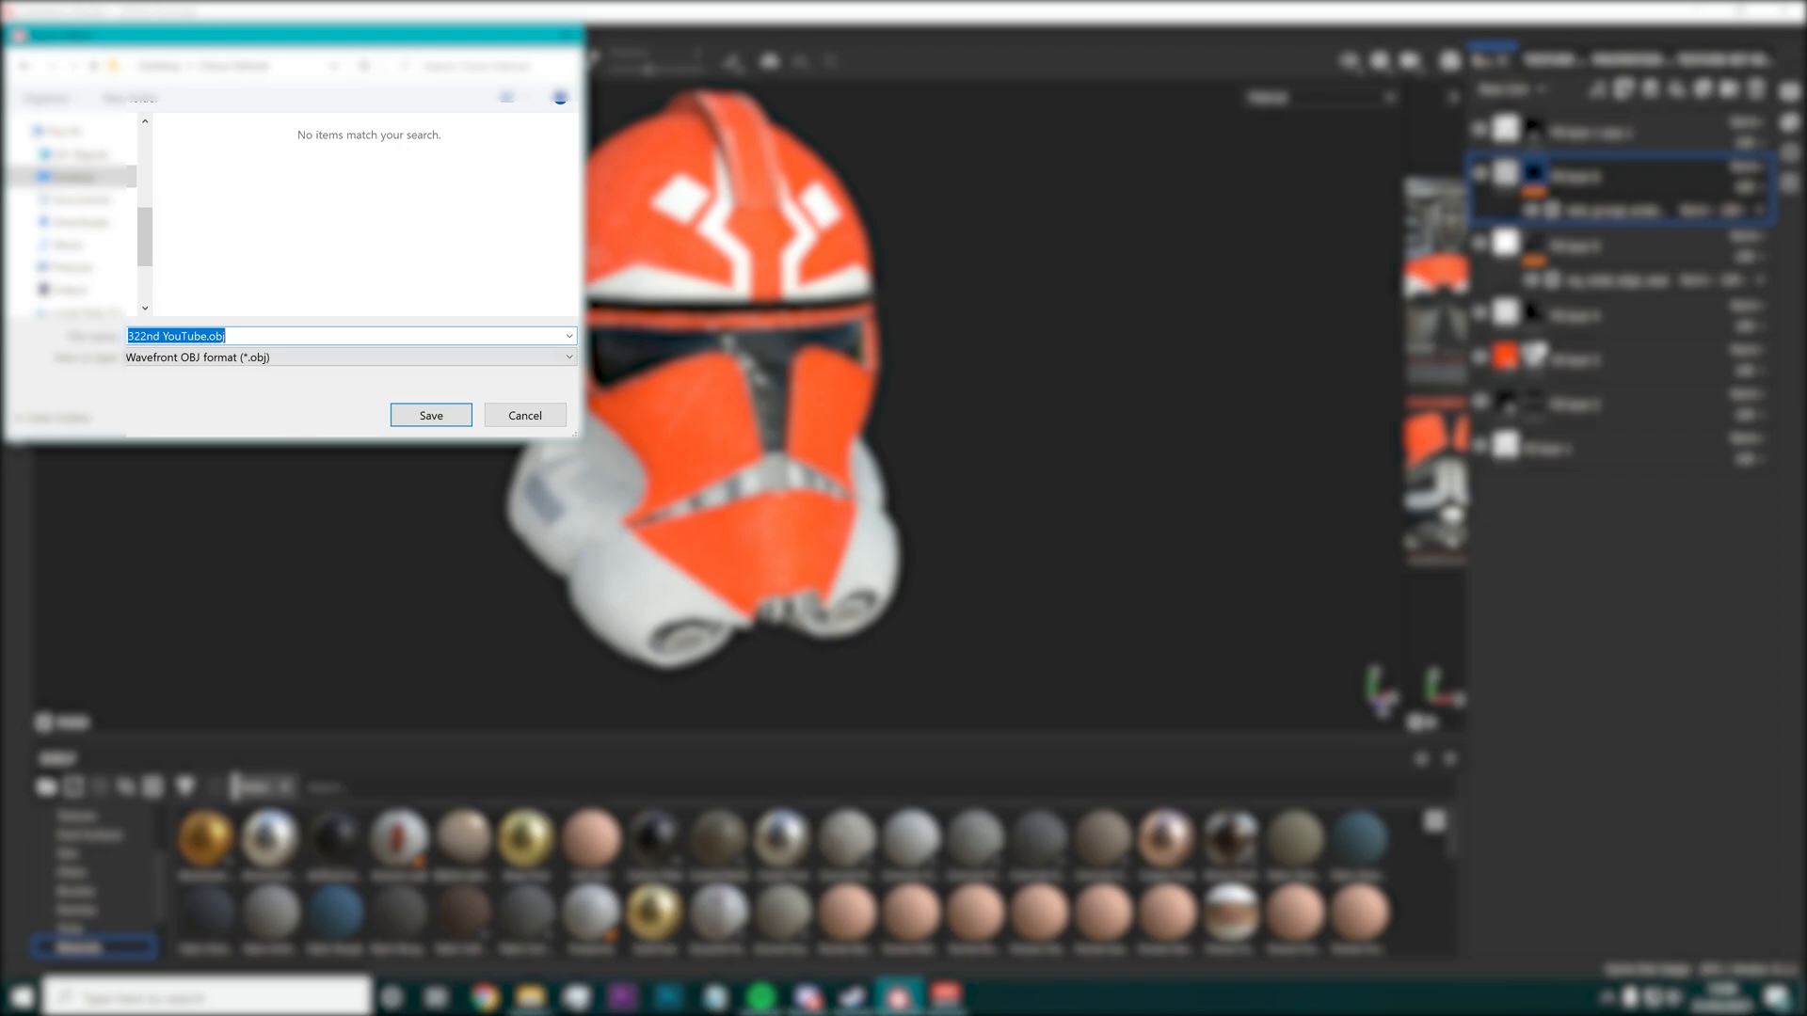
left_click(290, 359)
left_click(282, 383)
left_click(431, 415)
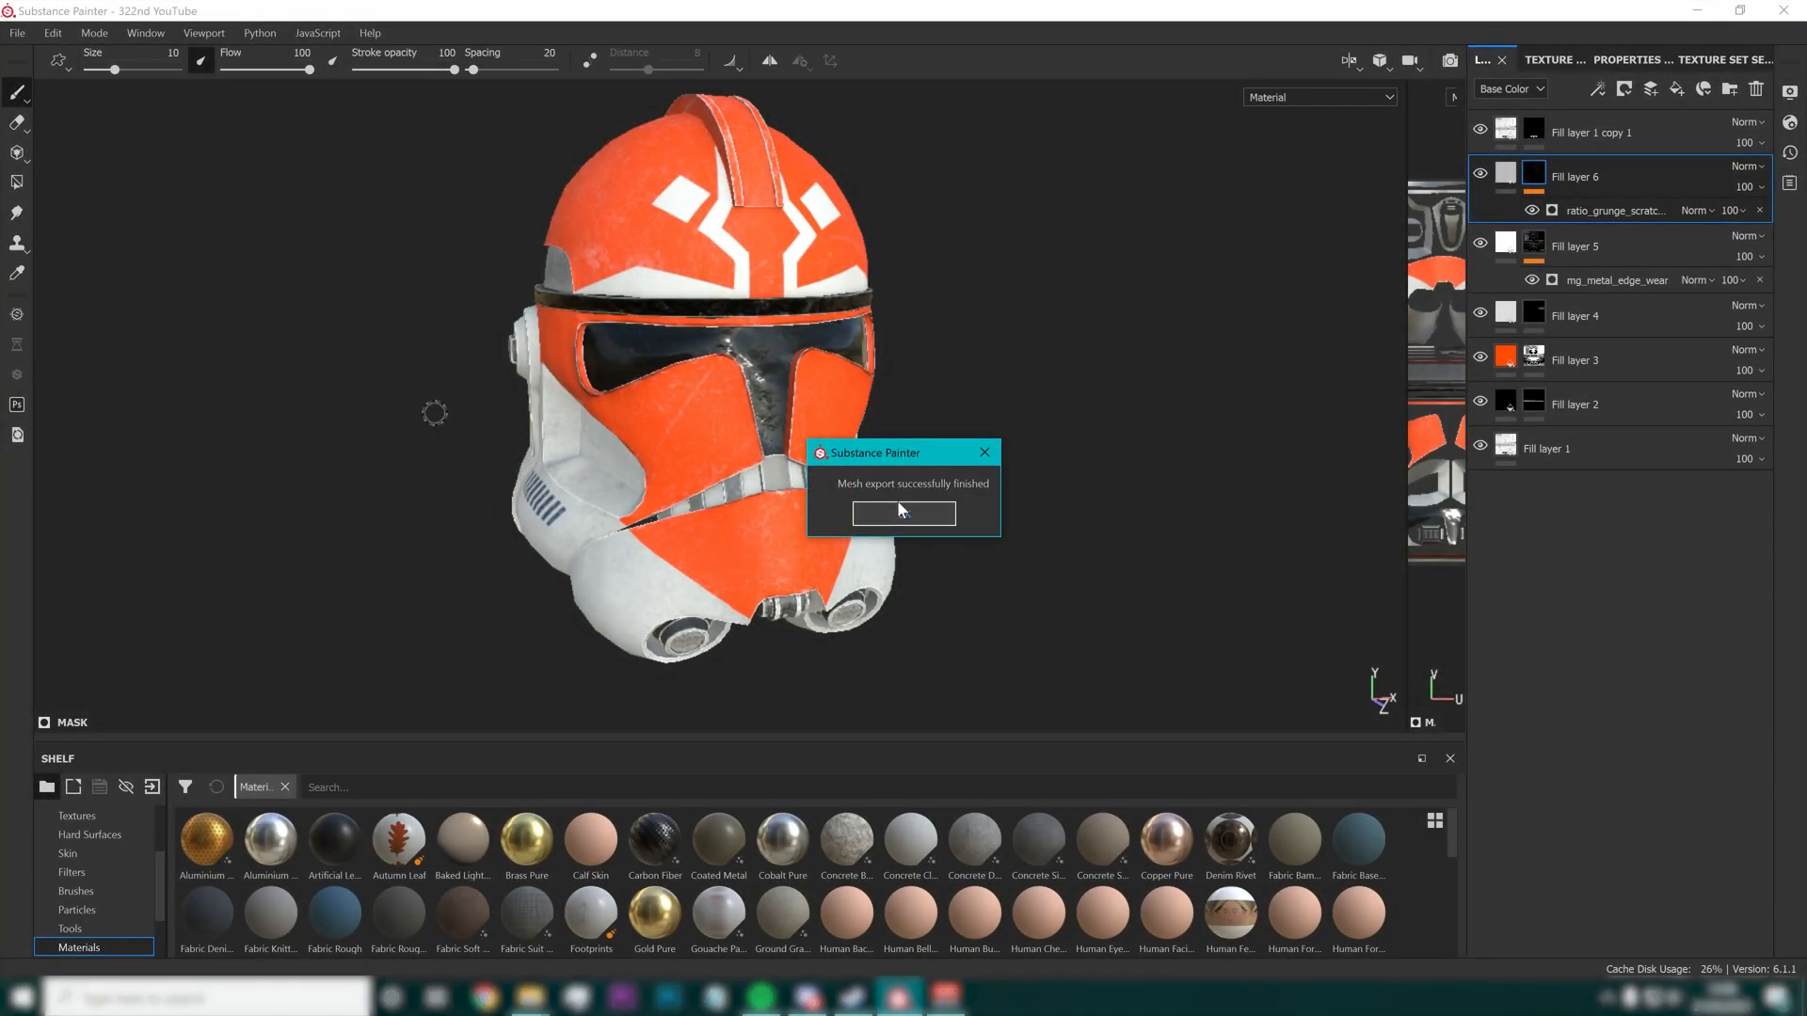
left_click(899, 511)
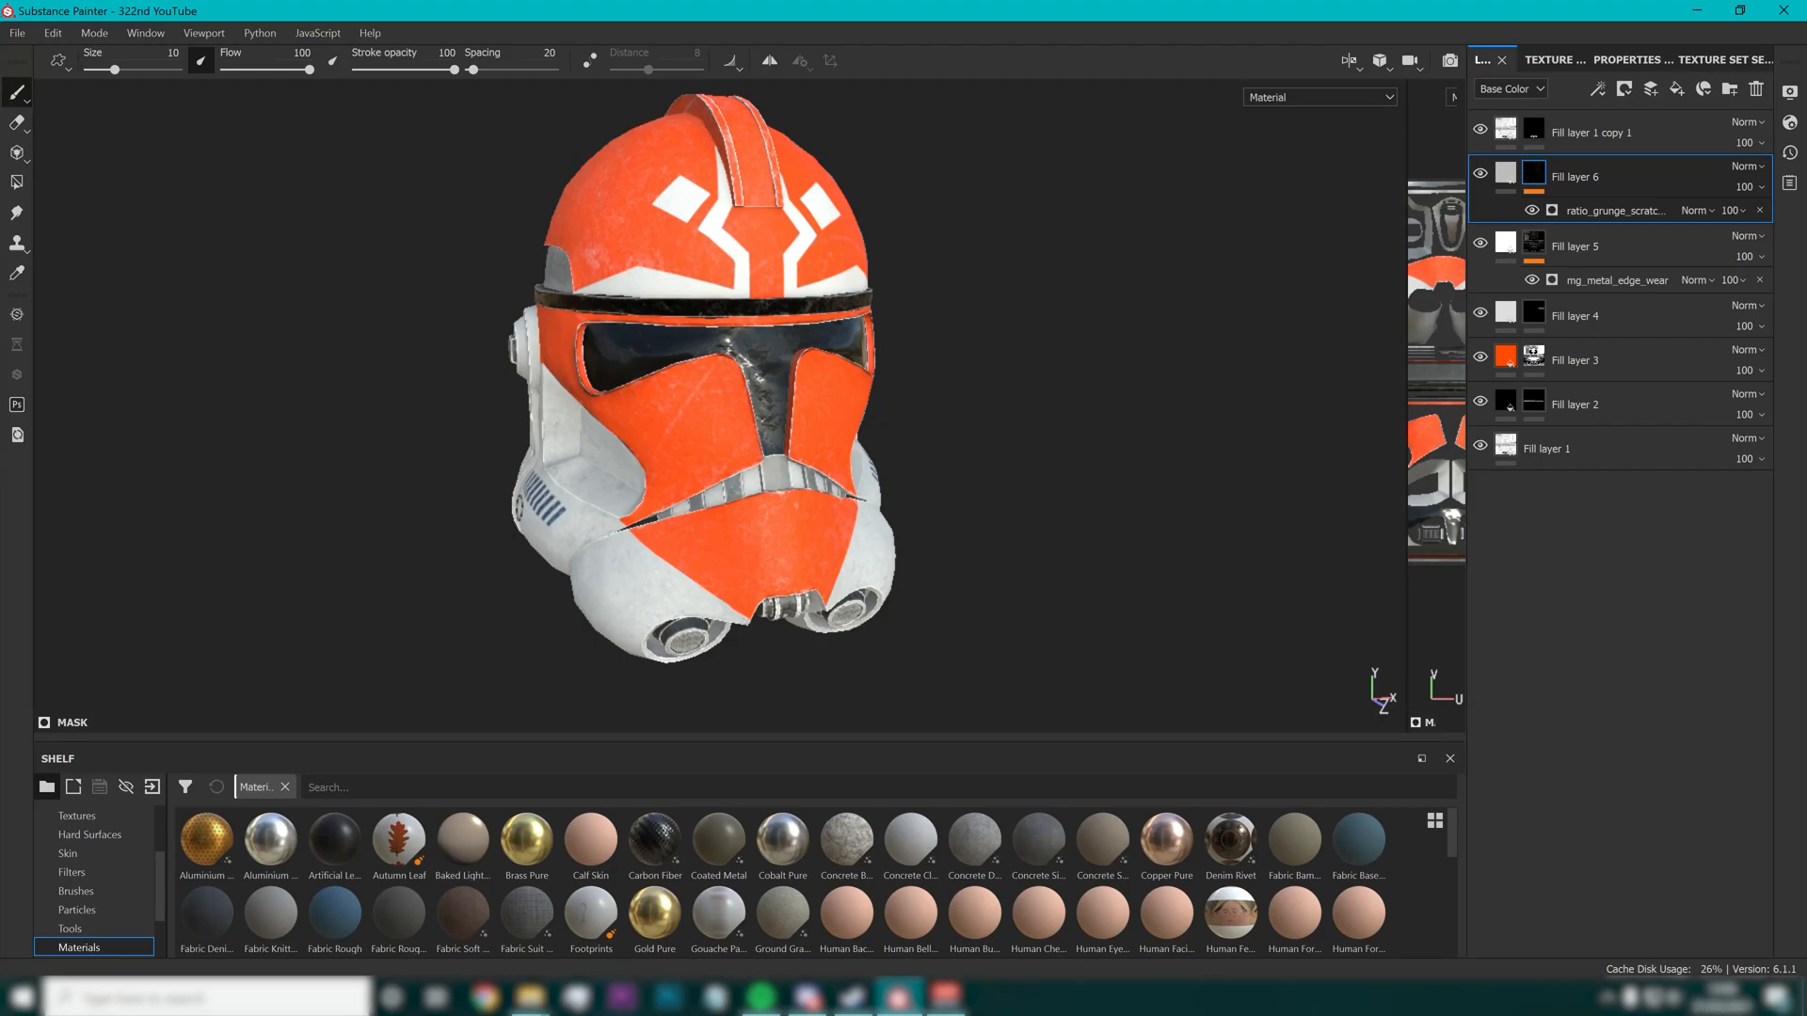
Open the texture export settings and review DefaultMaterial's output maps before returning to the global settings
left_click(17, 33)
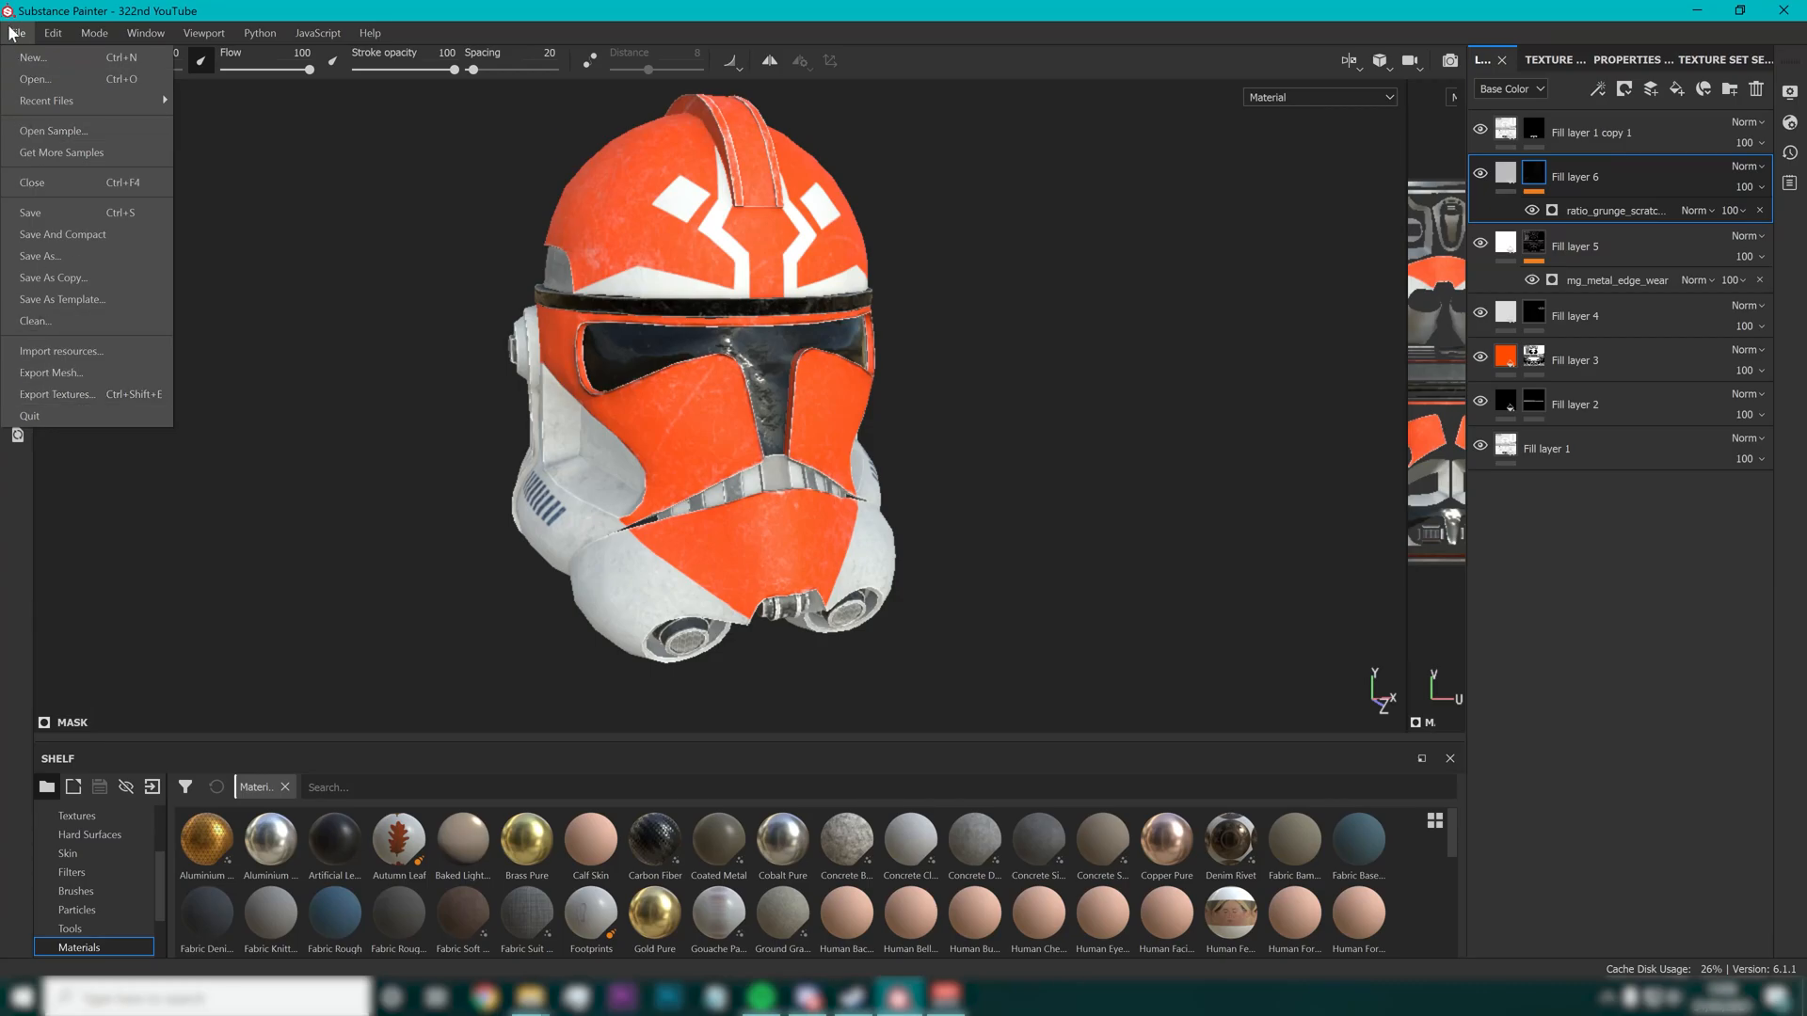
left_click(13, 396)
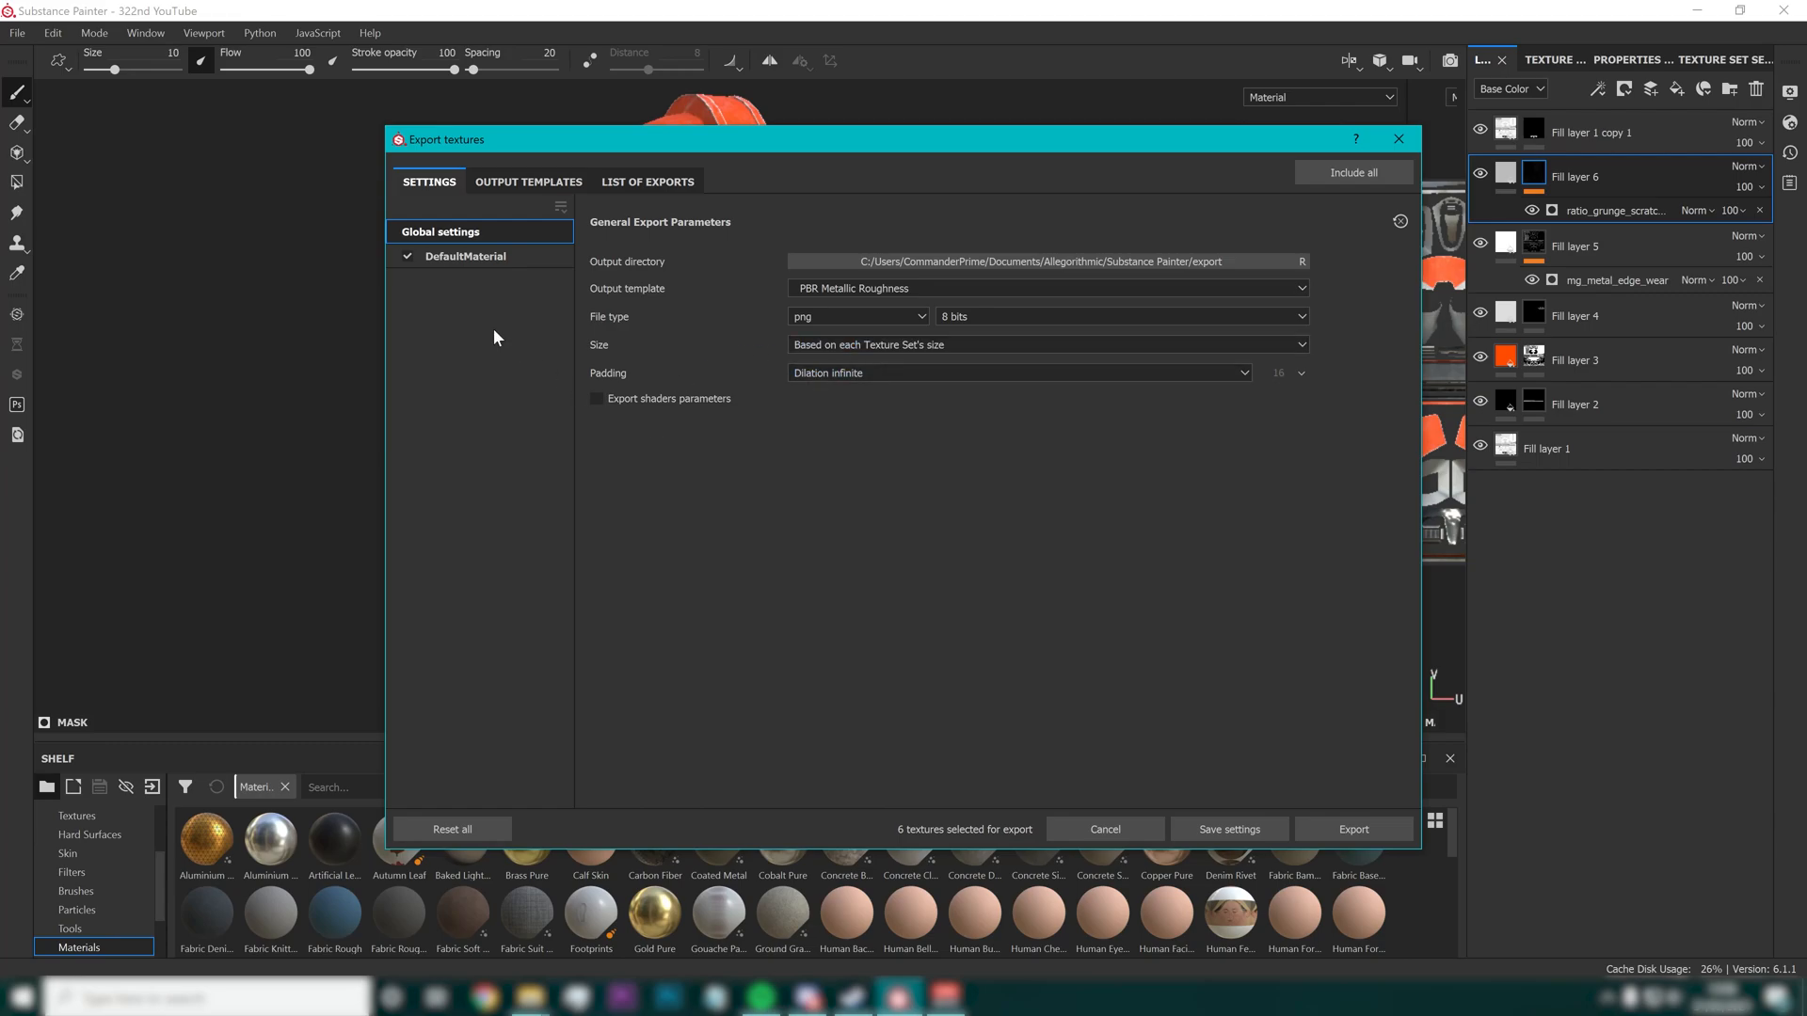
left_click(463, 256)
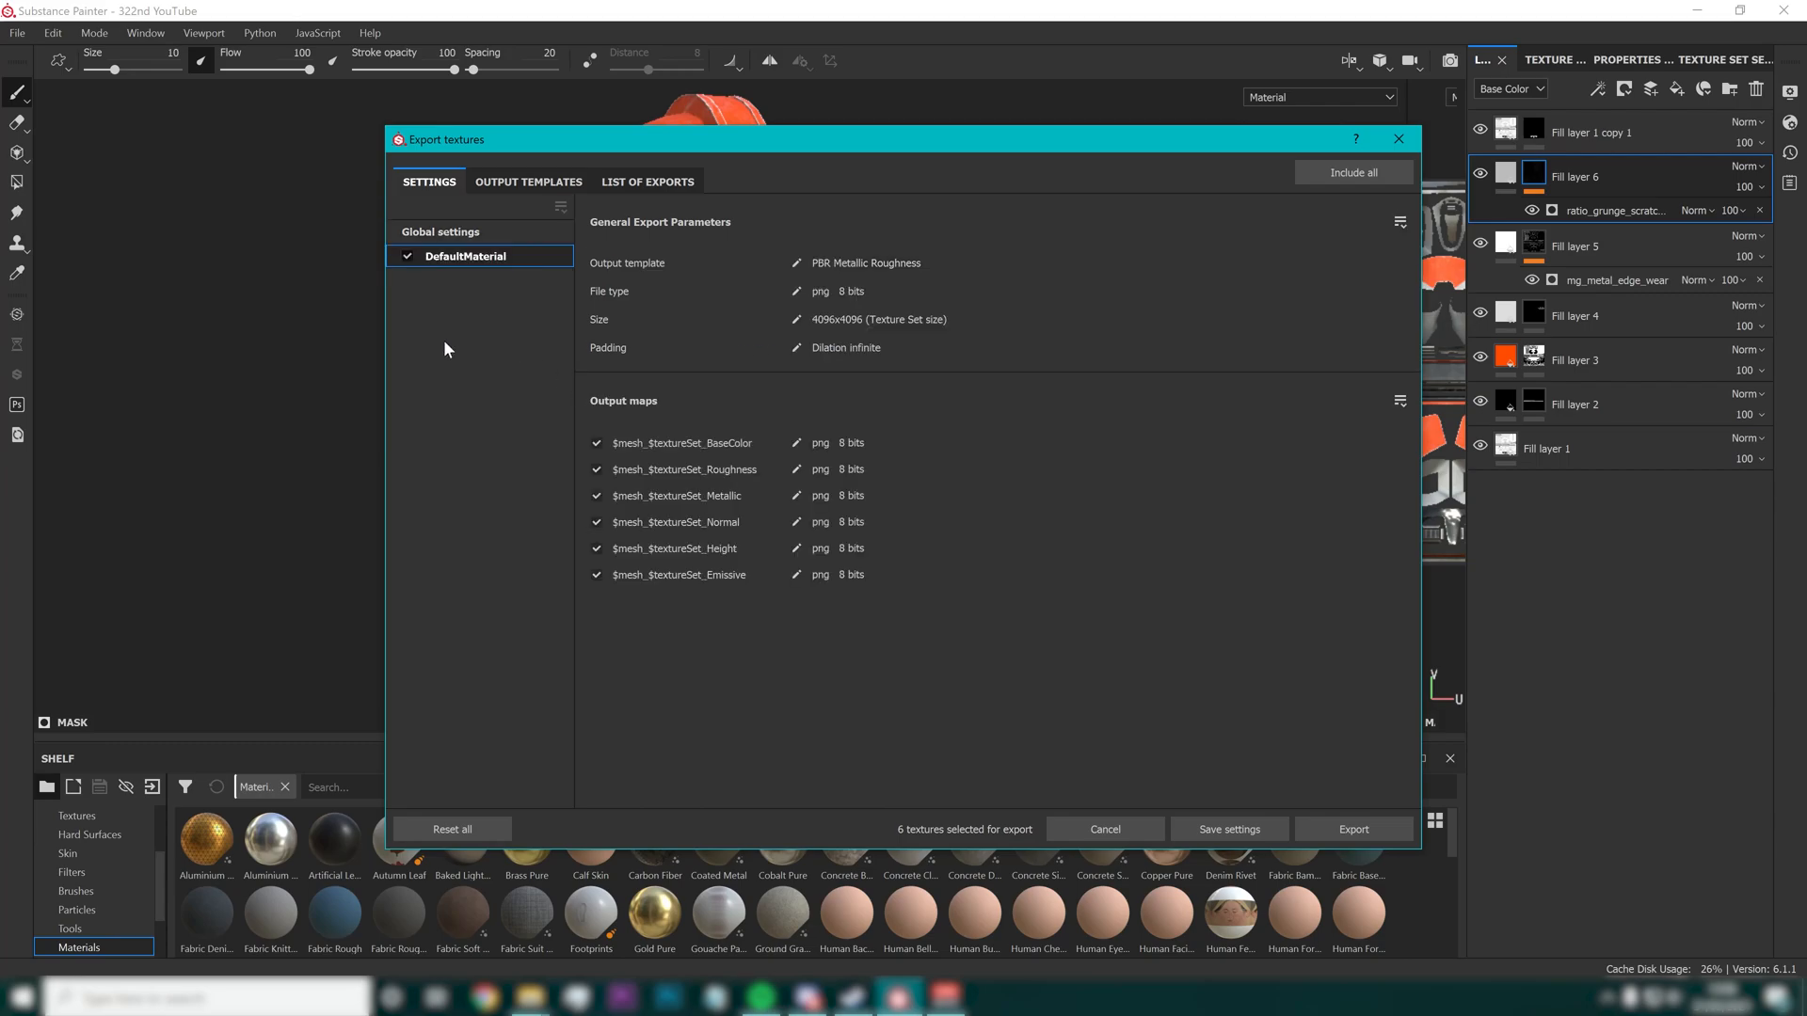
left_click(479, 233)
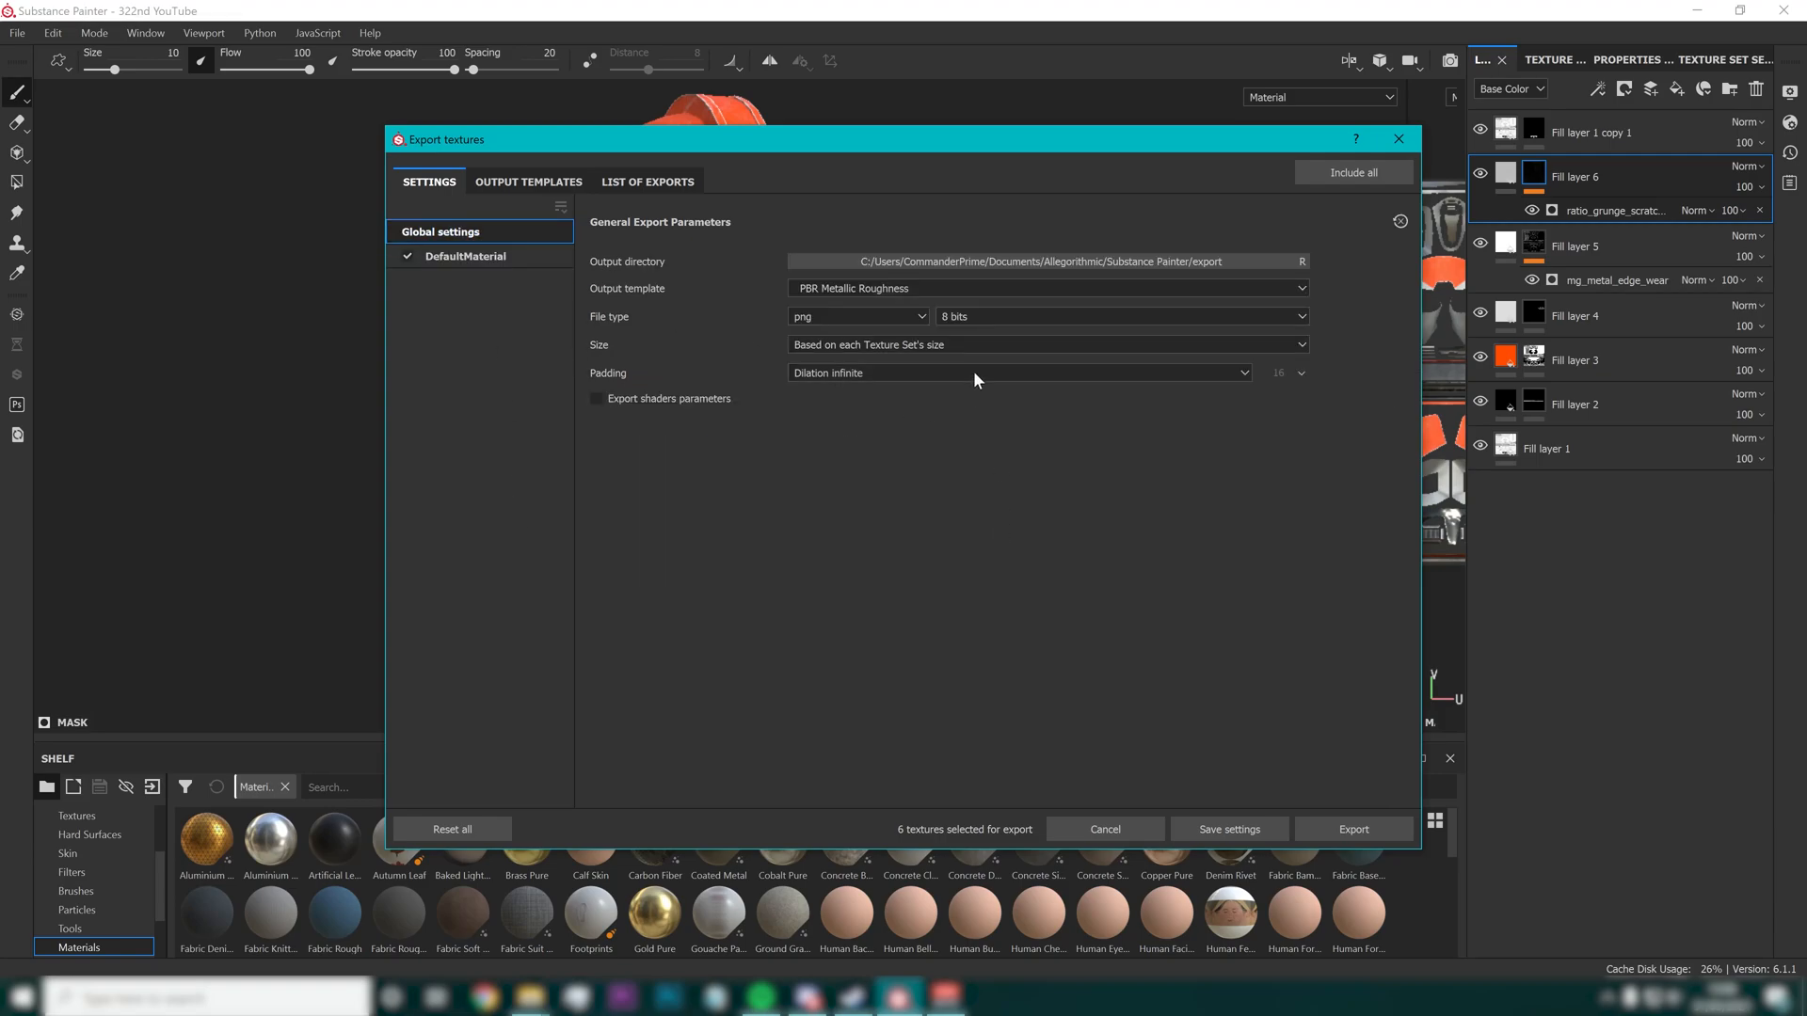
Examine the available output templates and the export size options for DefaultMaterial
left_click(894, 287)
scroll(866, 394, "up", 1)
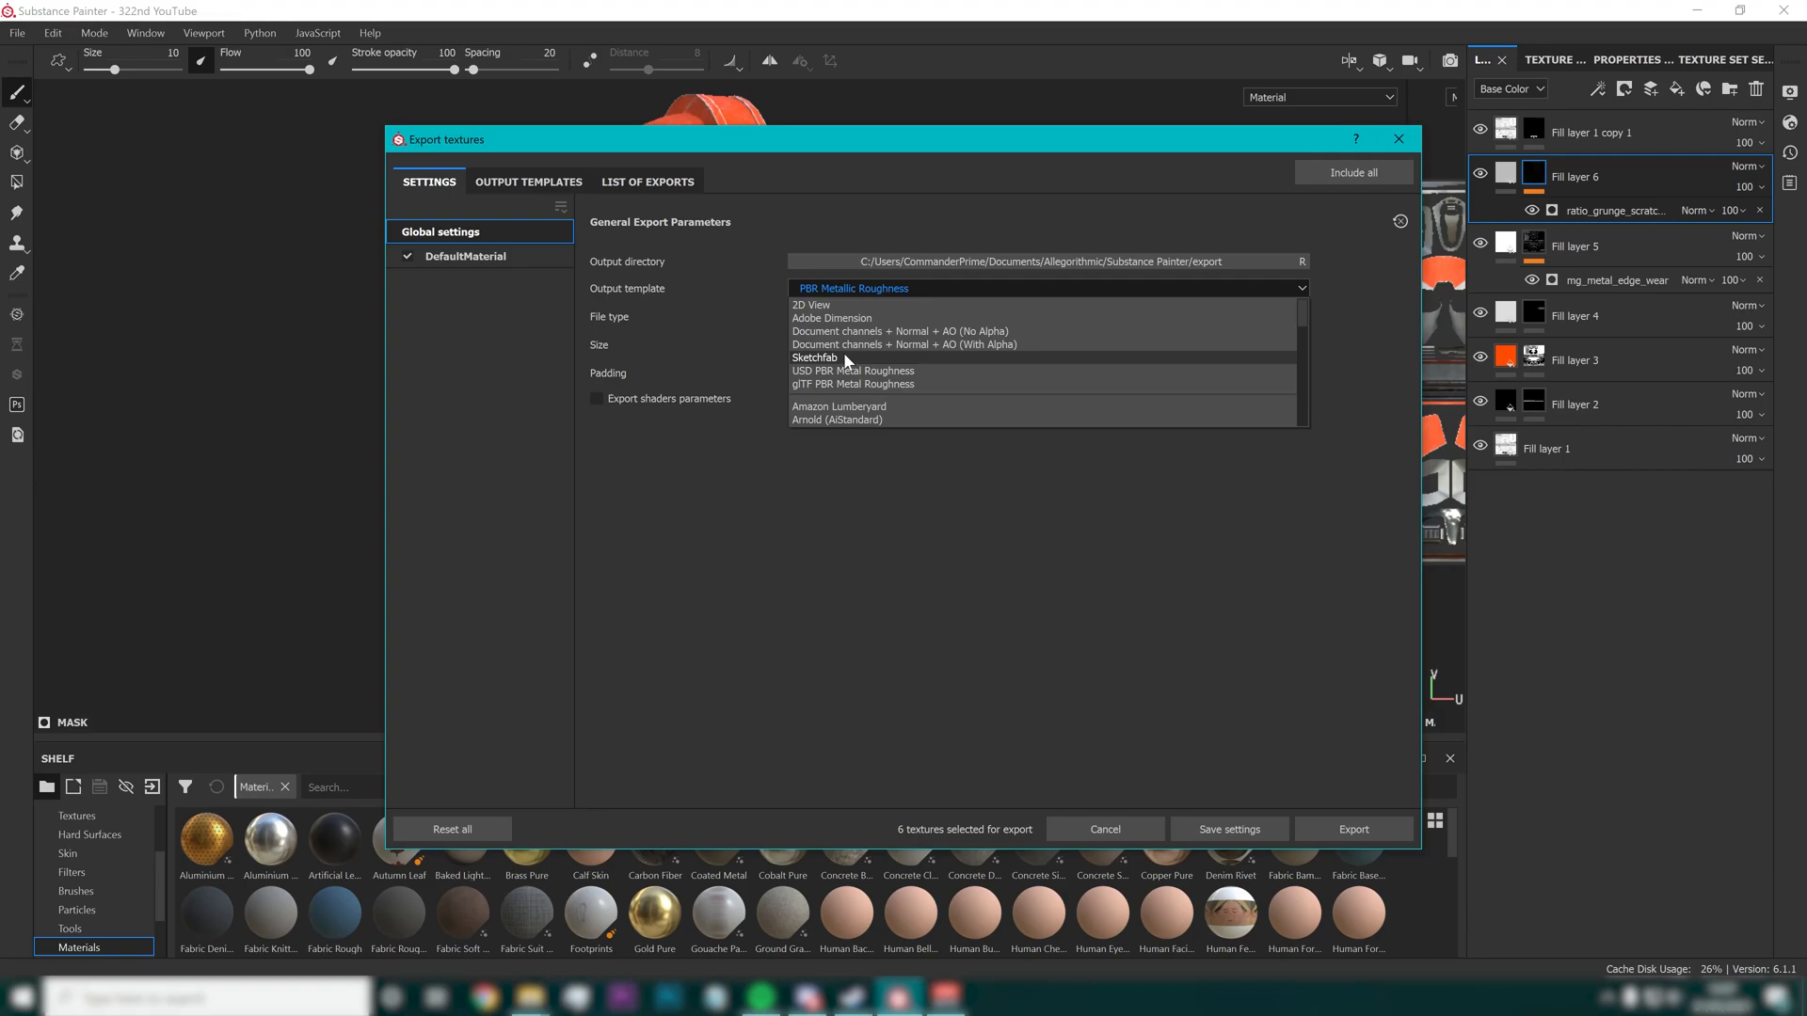
left_click(721, 539)
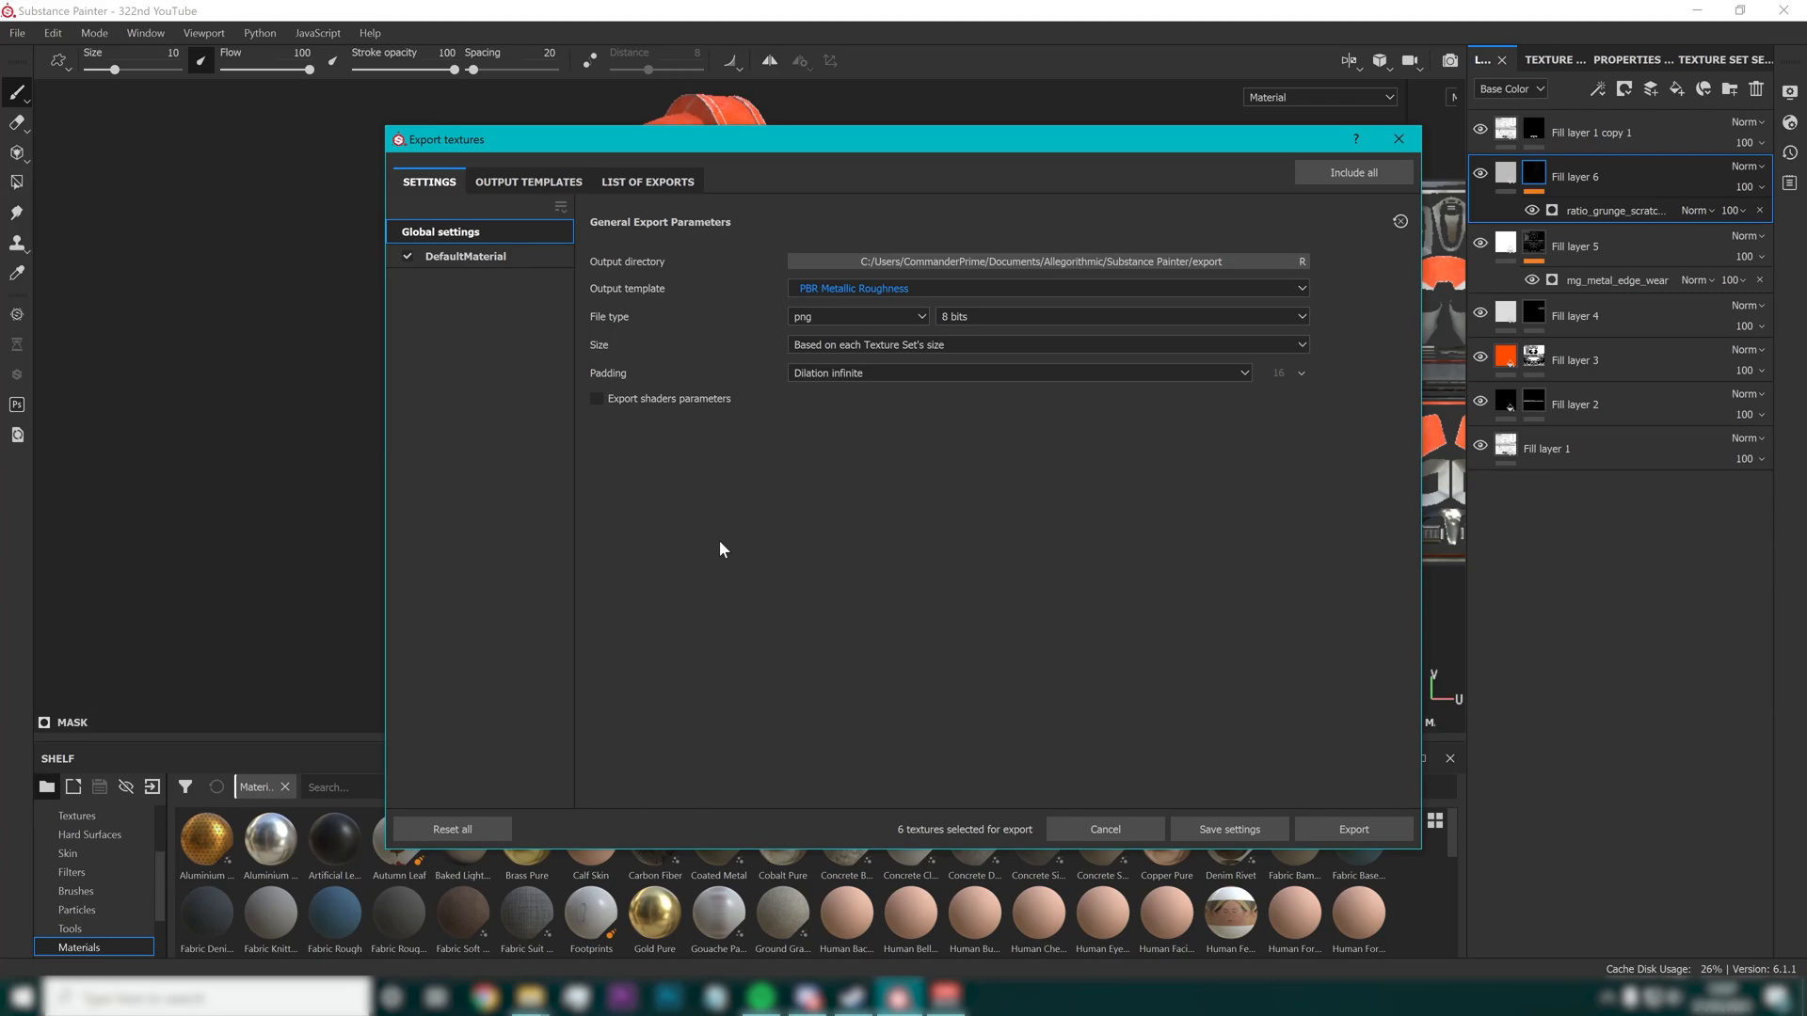
left_click(478, 263)
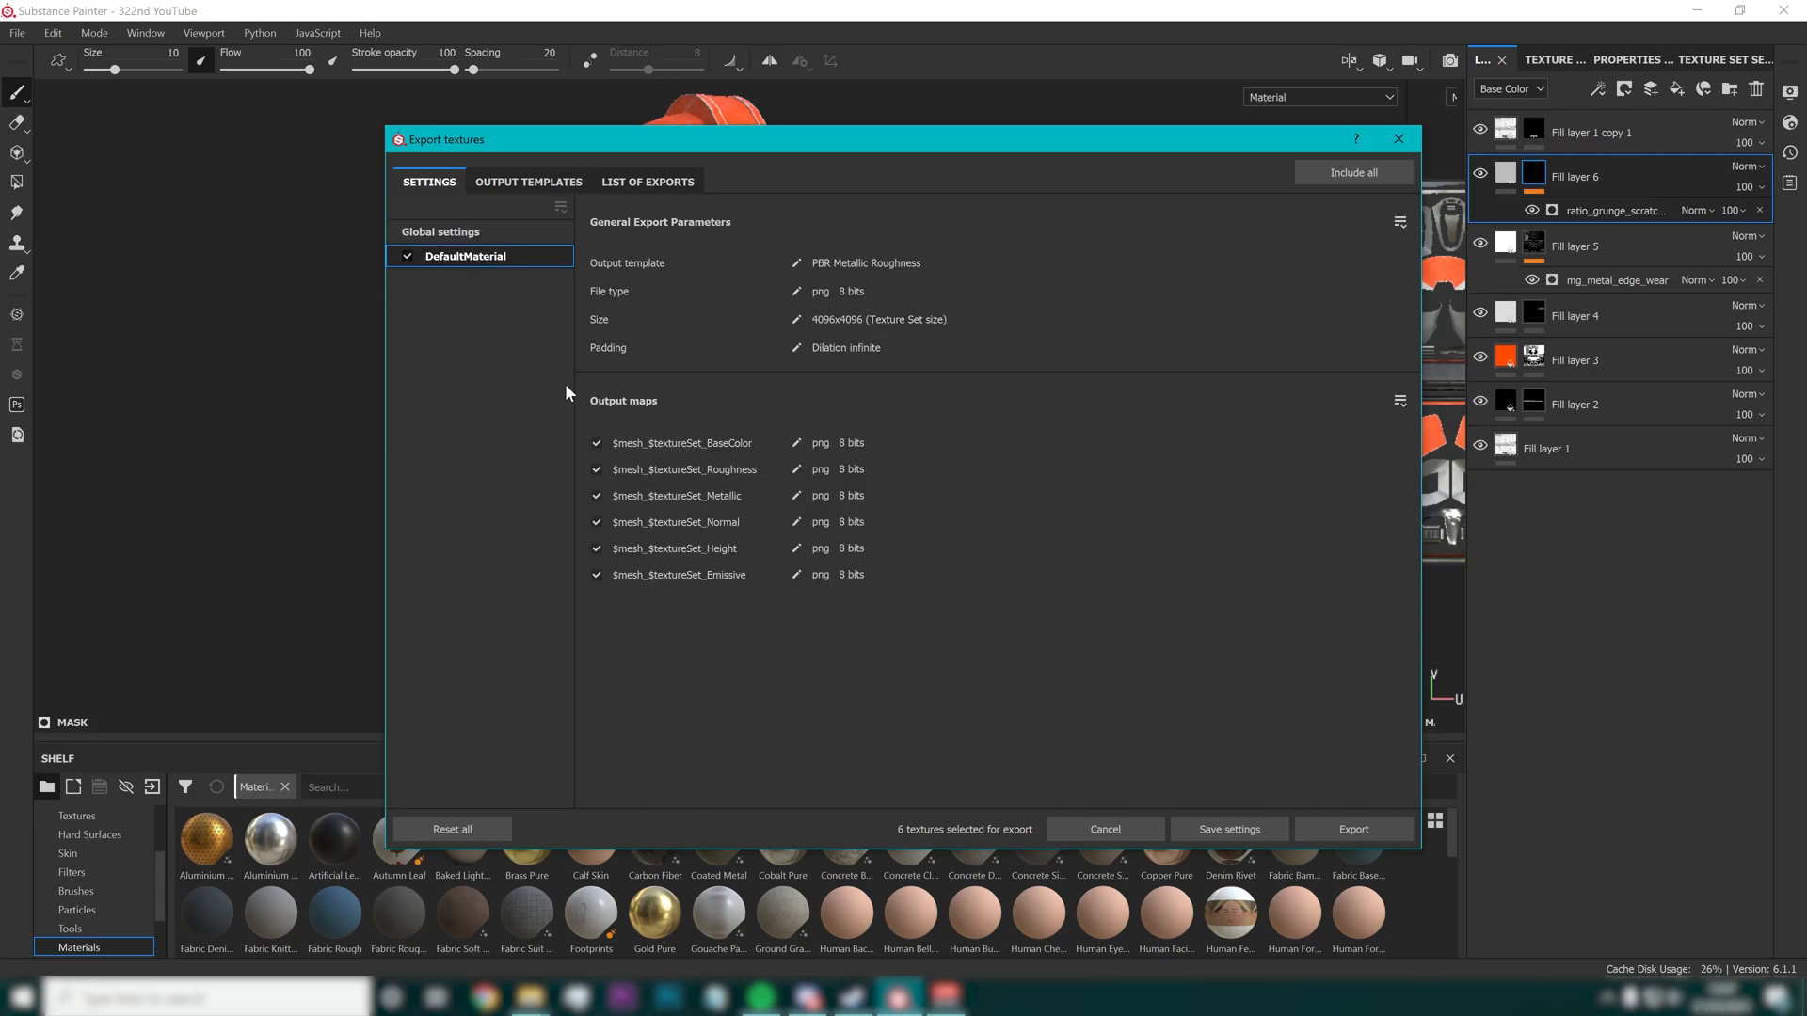
left_click(796, 319)
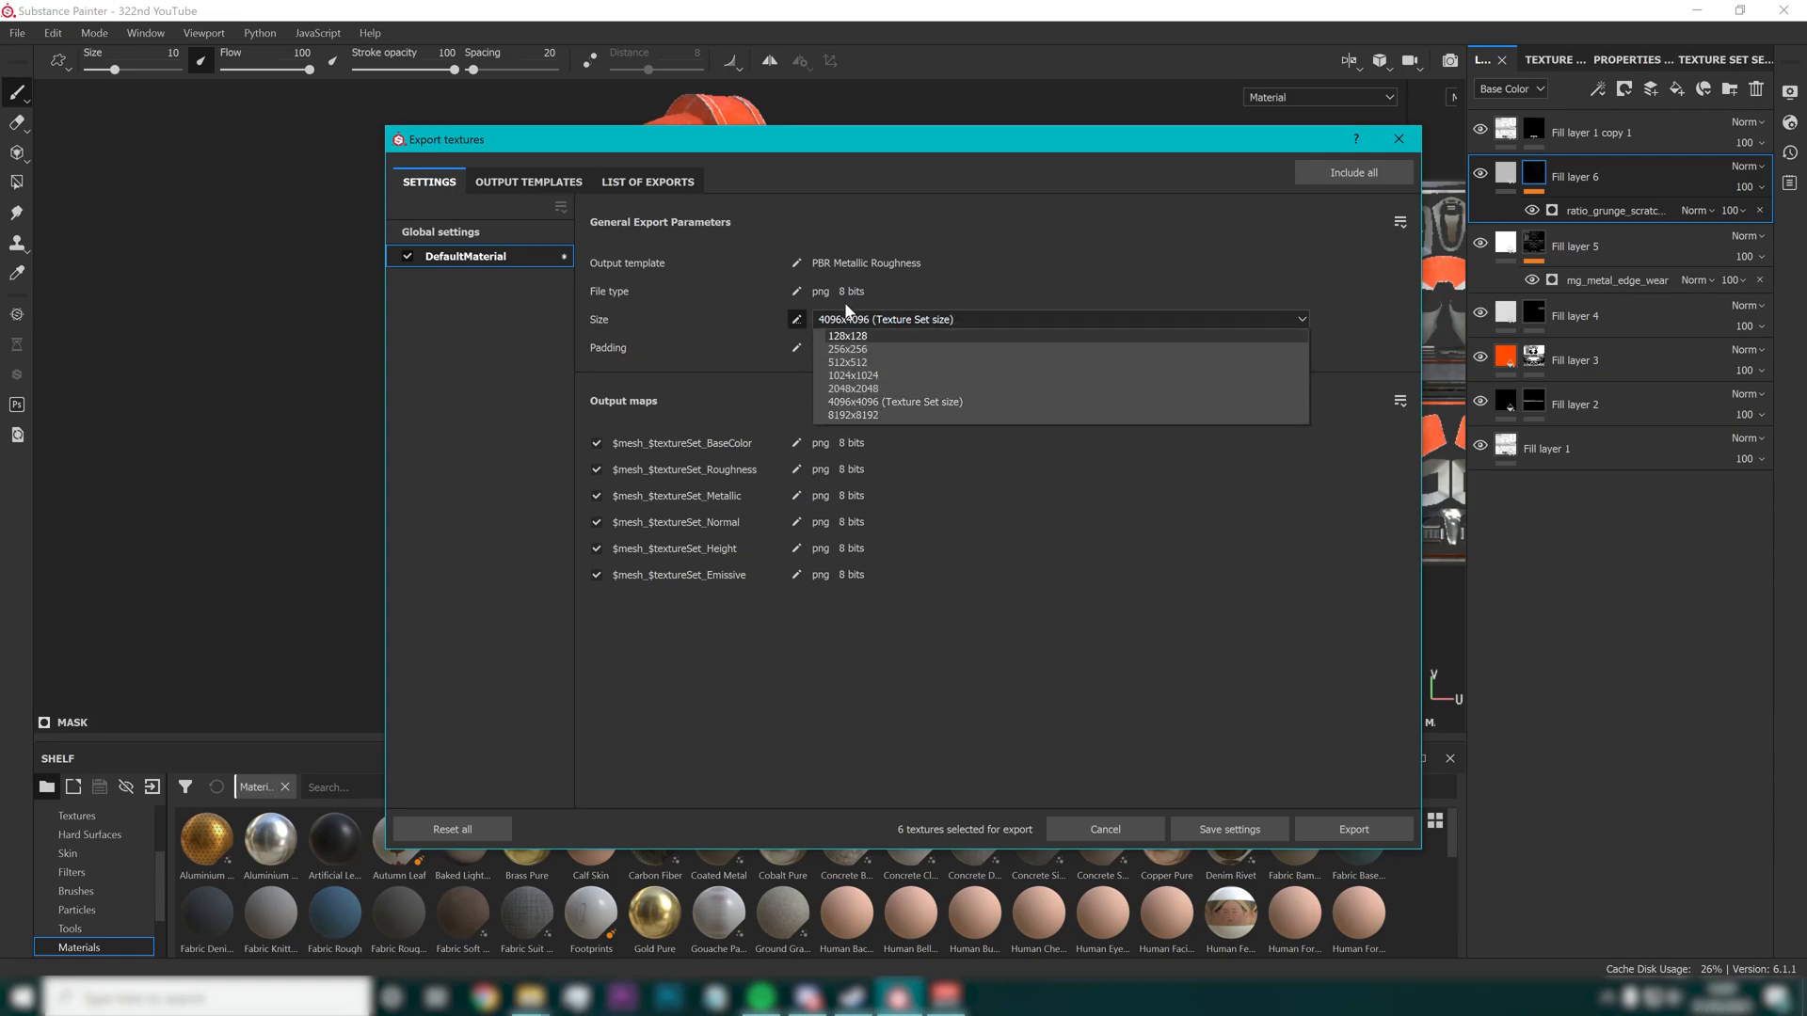
left_click(745, 347)
left_click(796, 320)
left_click(422, 235)
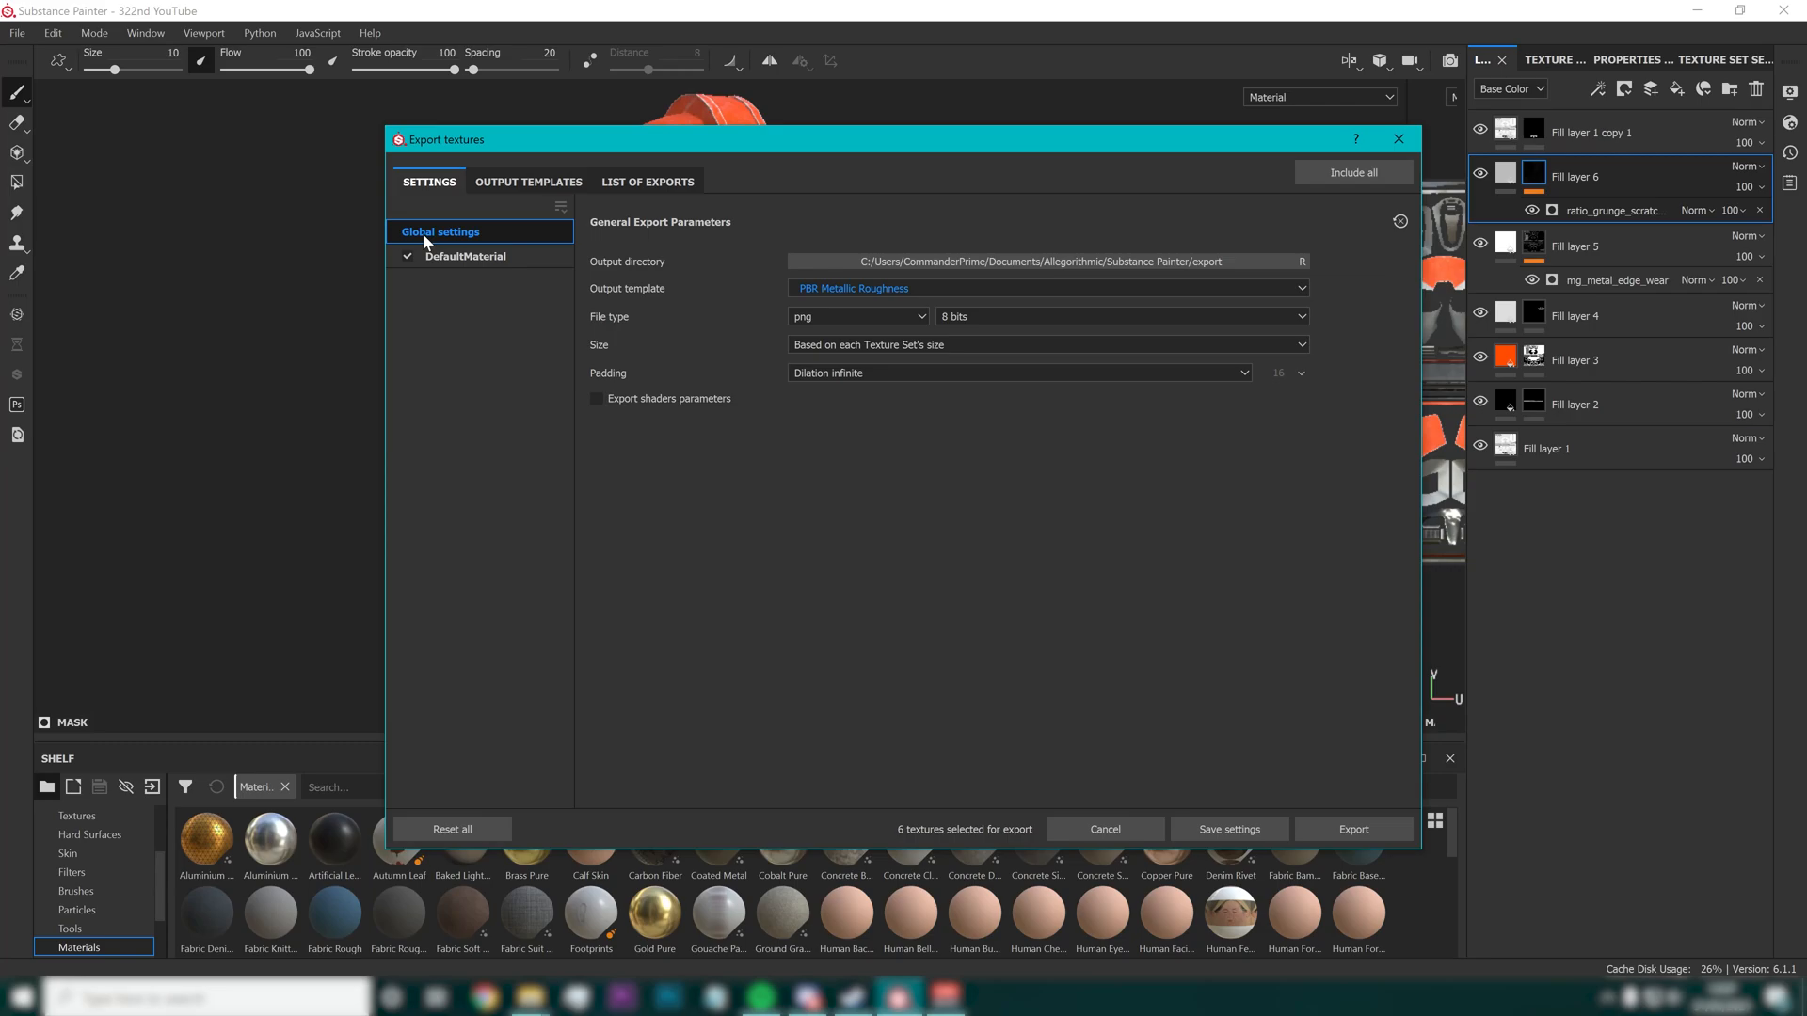
Set the global output template for the texture export to Unreal Engine 4 (Packed)
left_click(815, 288)
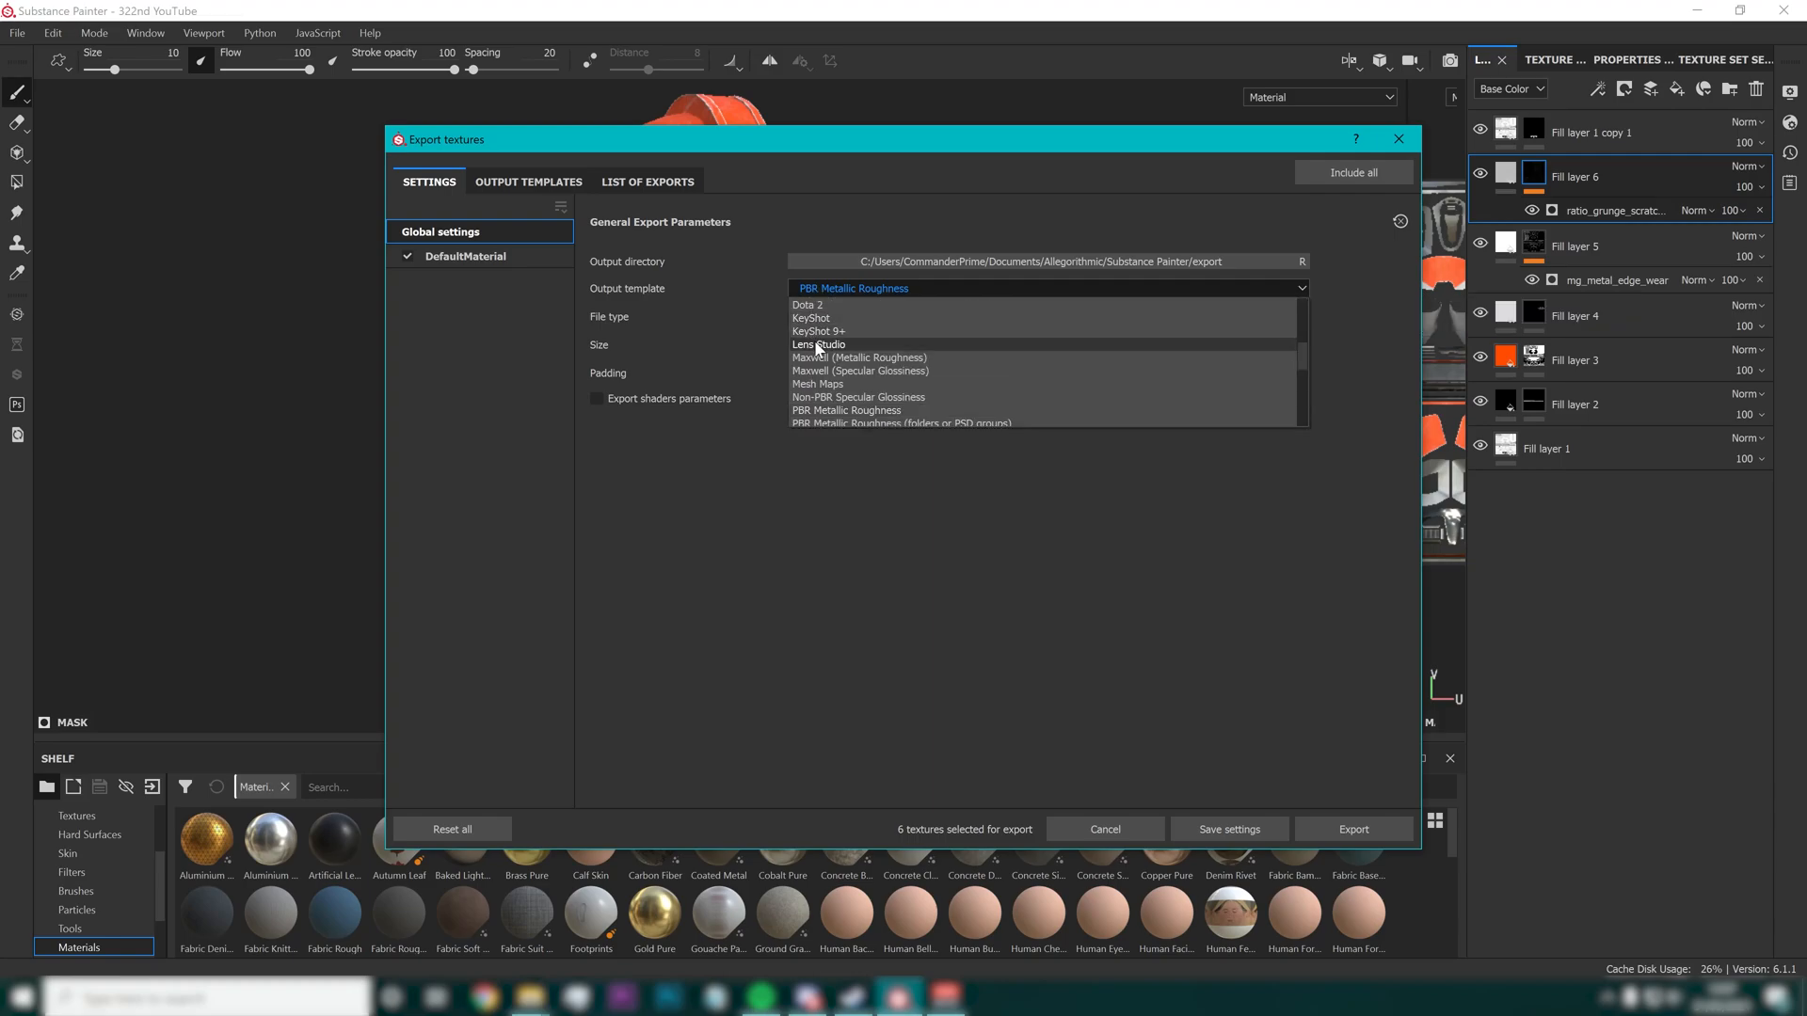
scroll(890, 377, "down", 3)
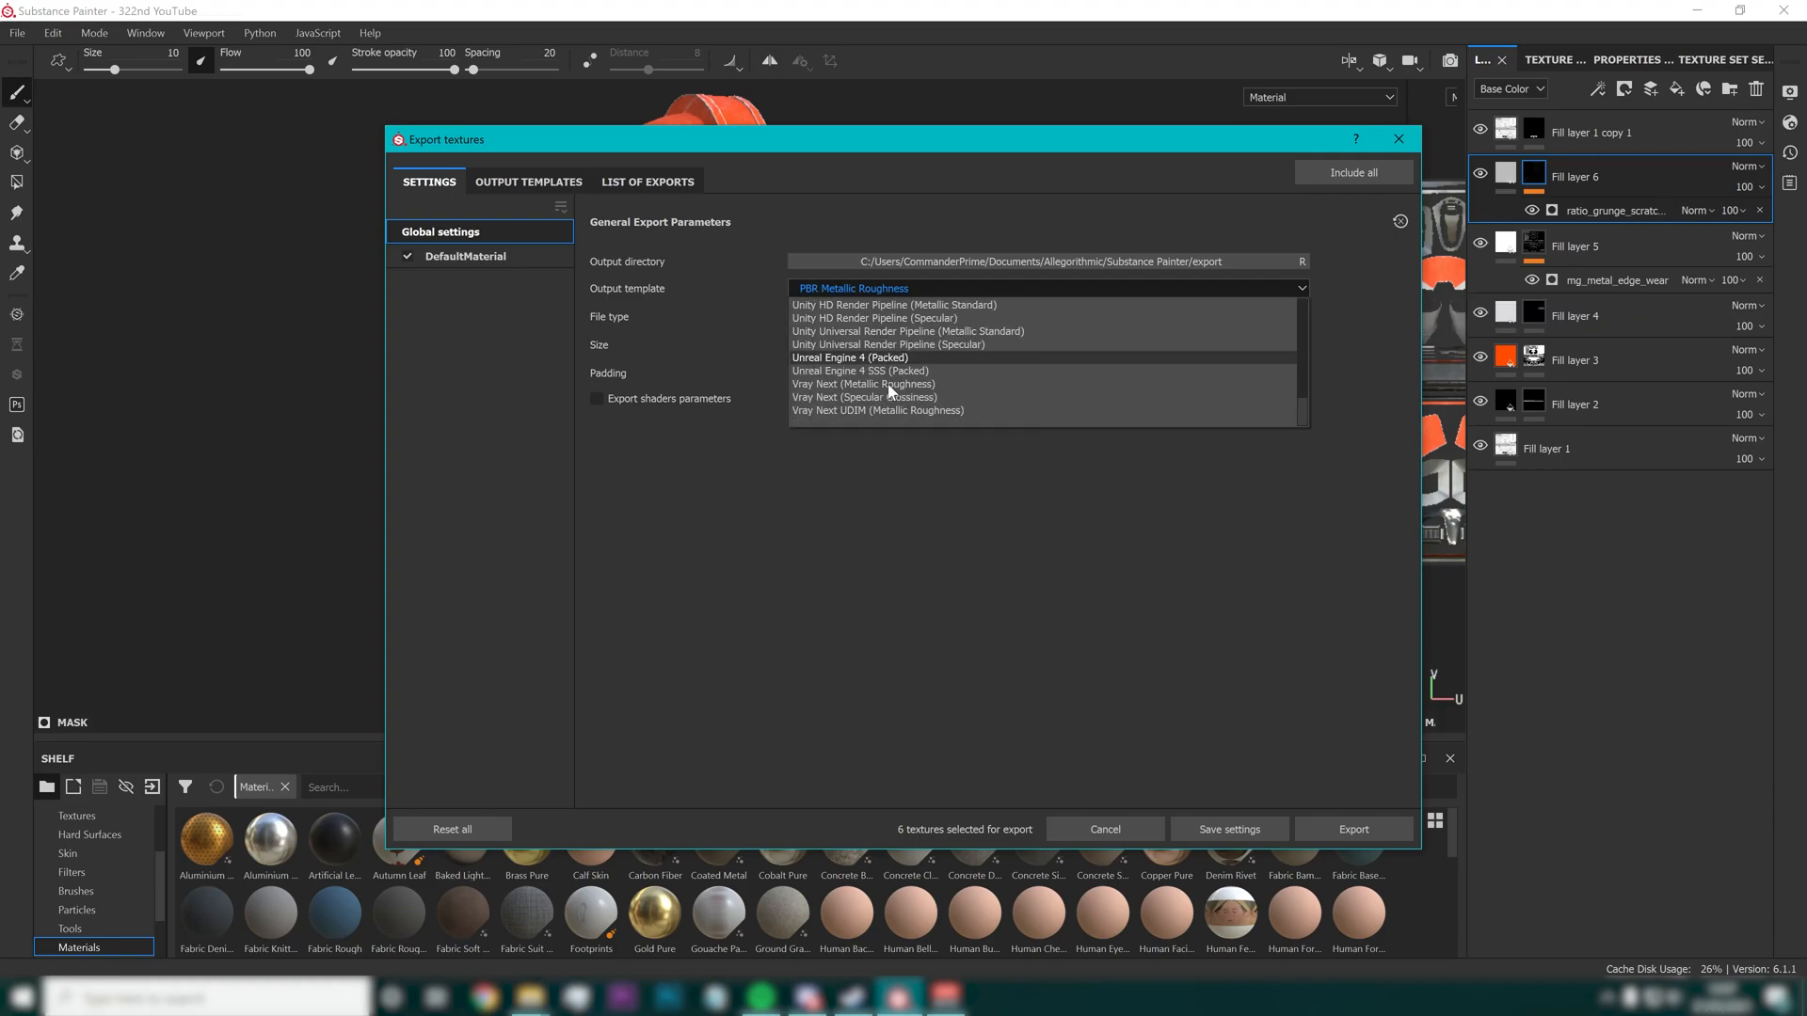
scroll(913, 358, "up", 5)
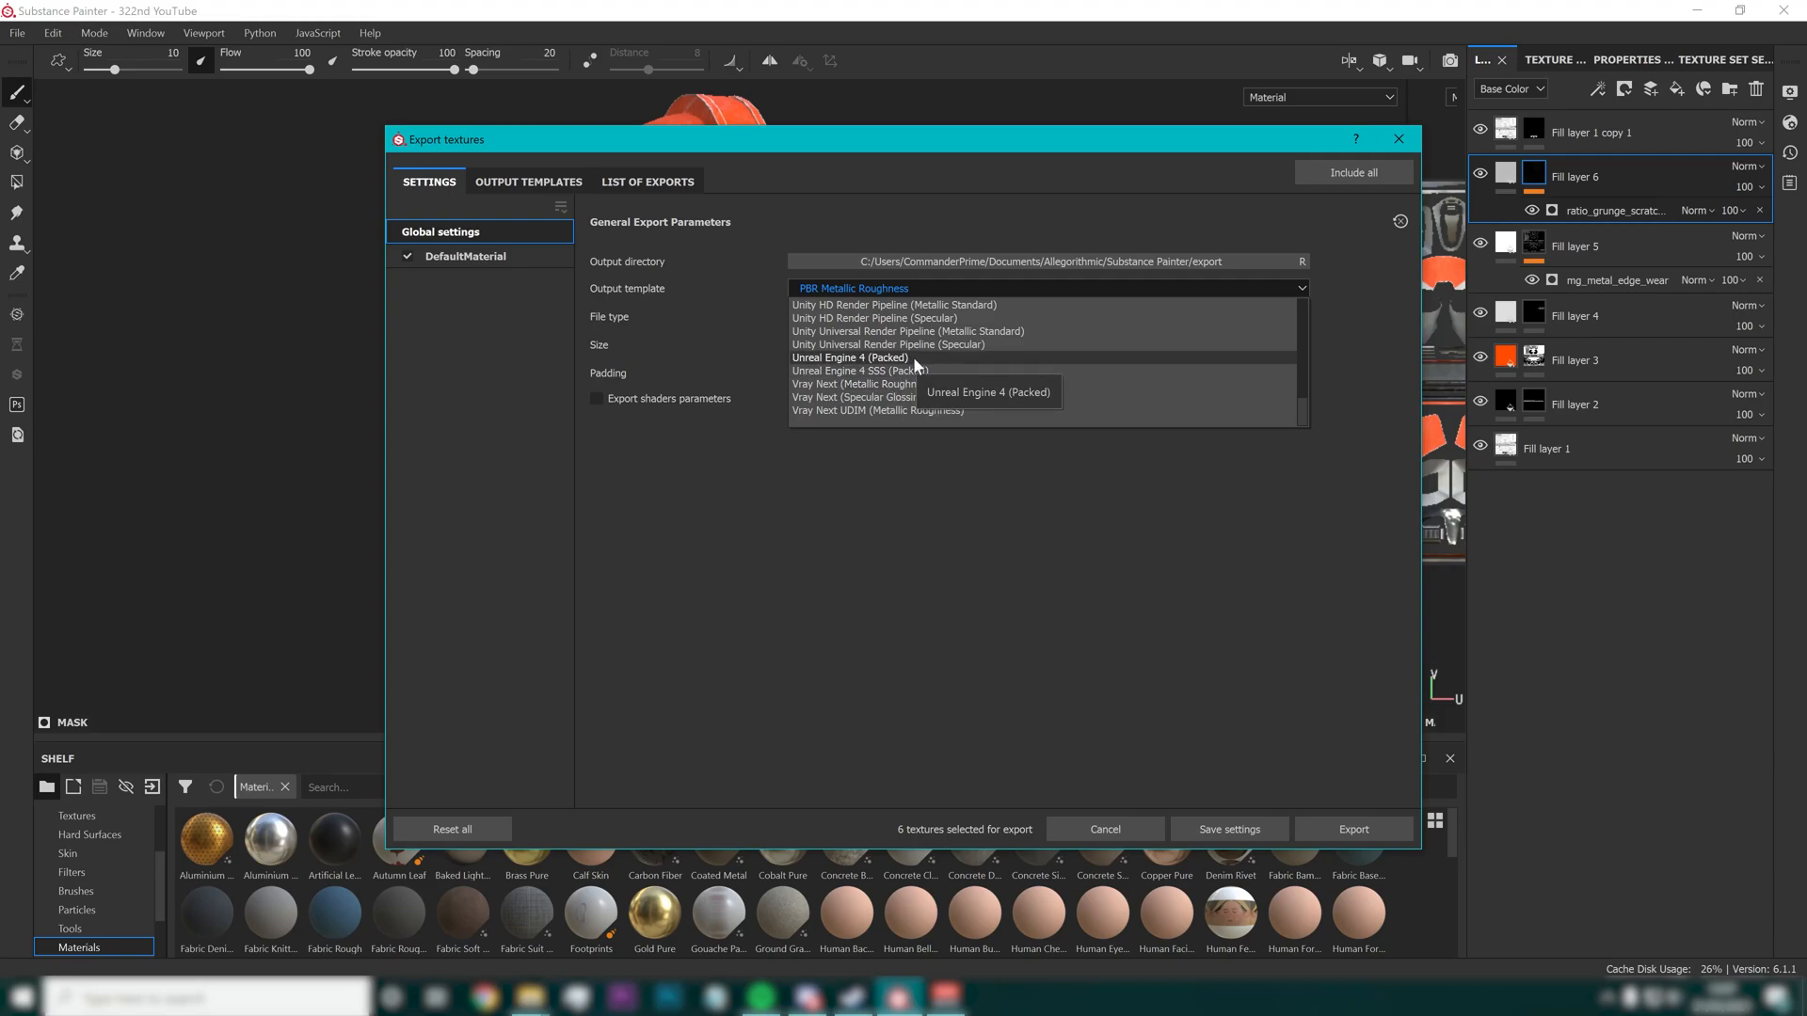
scroll(909, 363, "up", 4)
left_click(886, 284)
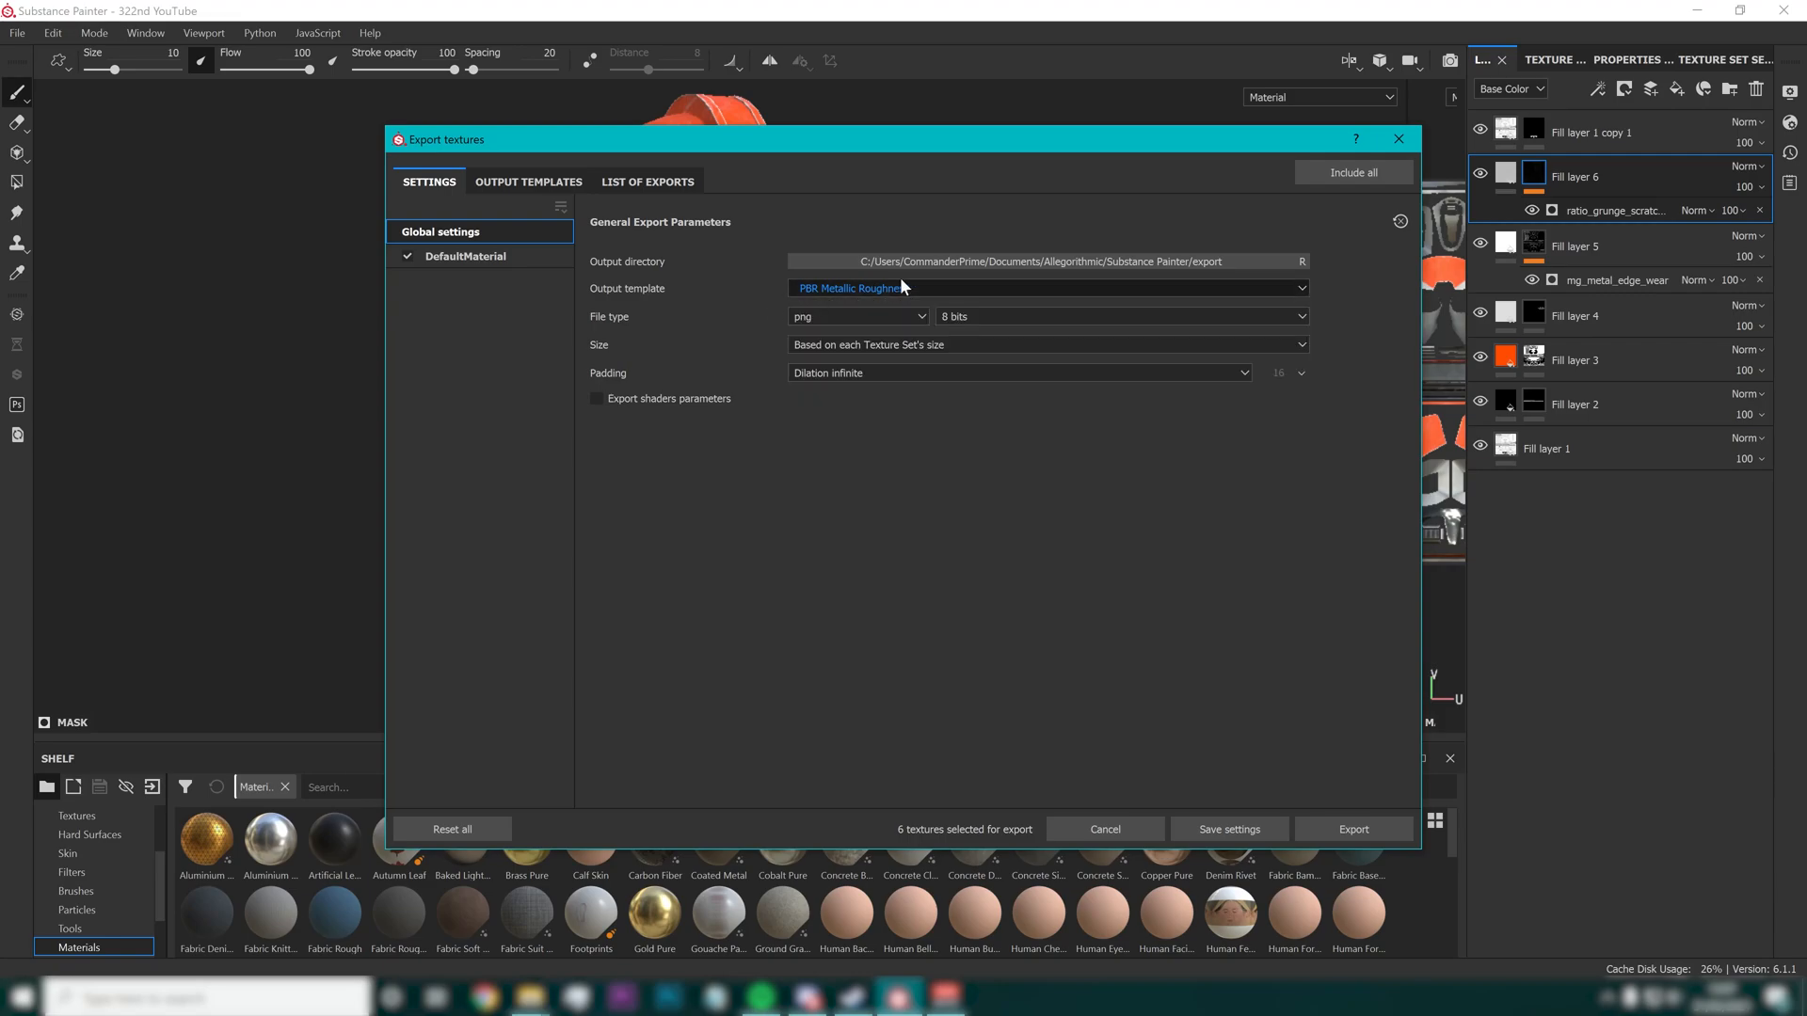
left_click(878, 293)
scroll(934, 331, "down", 9)
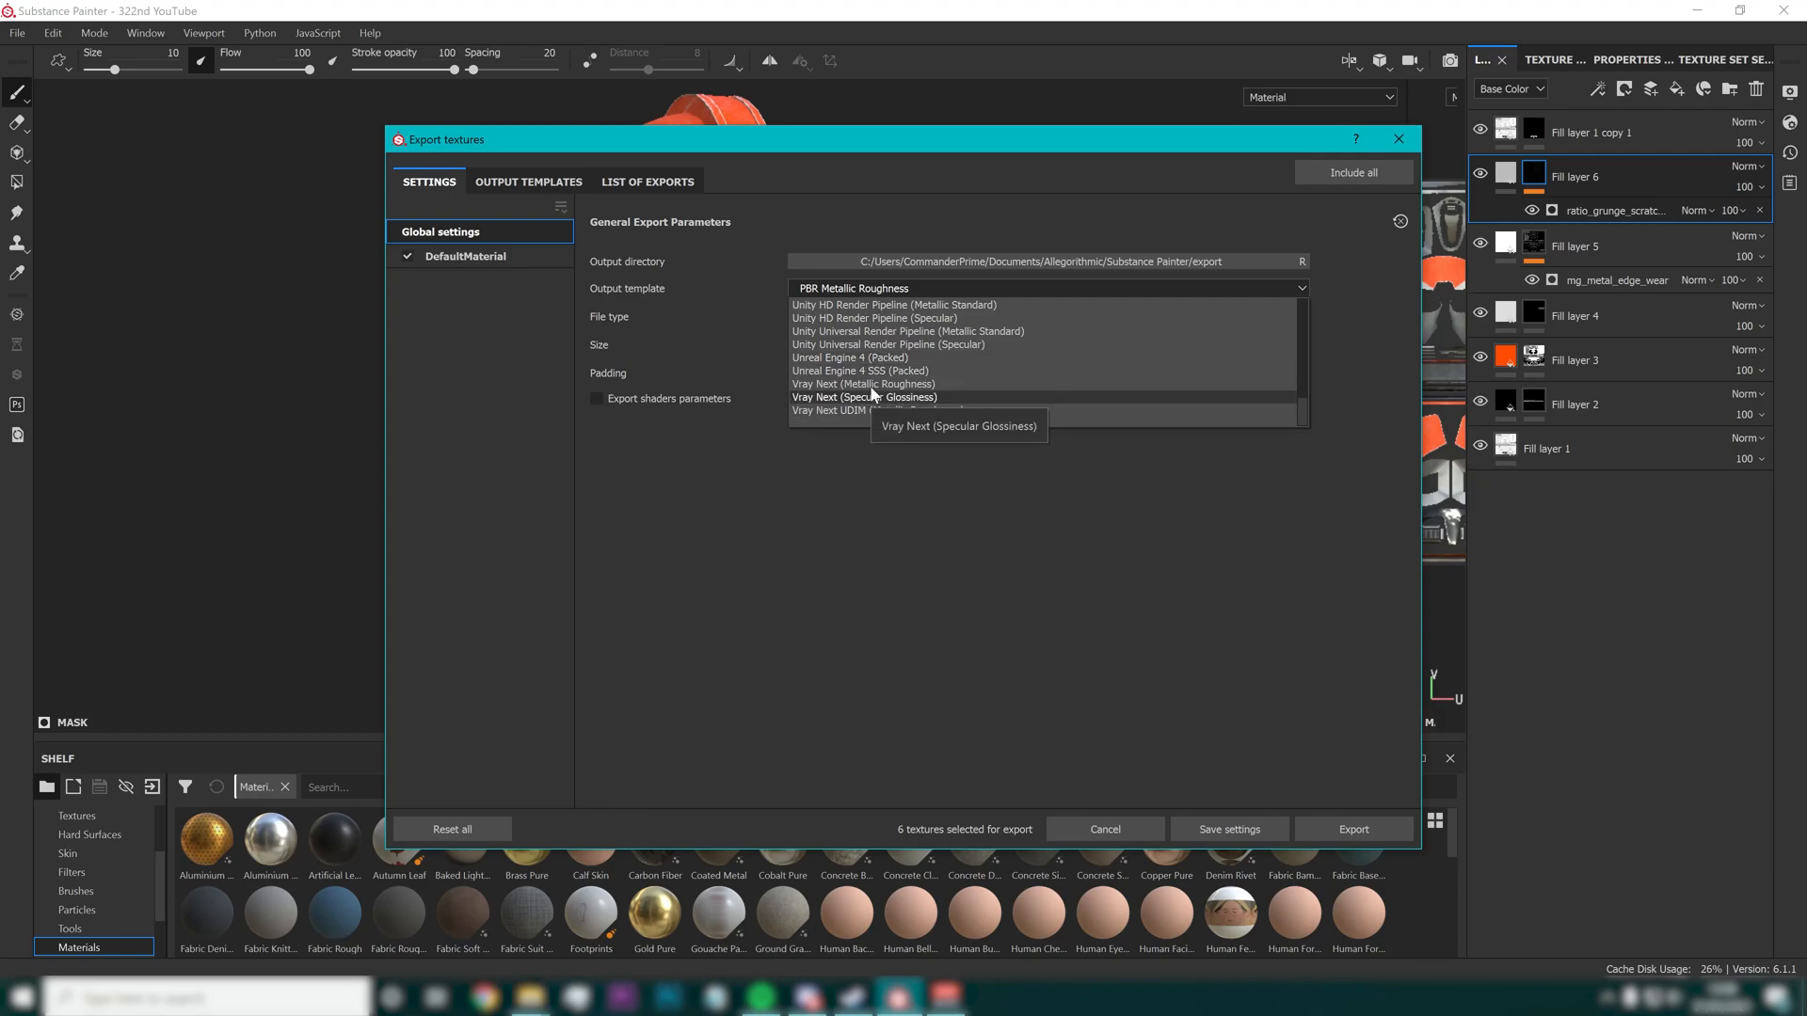
scroll(927, 384, "up", 1)
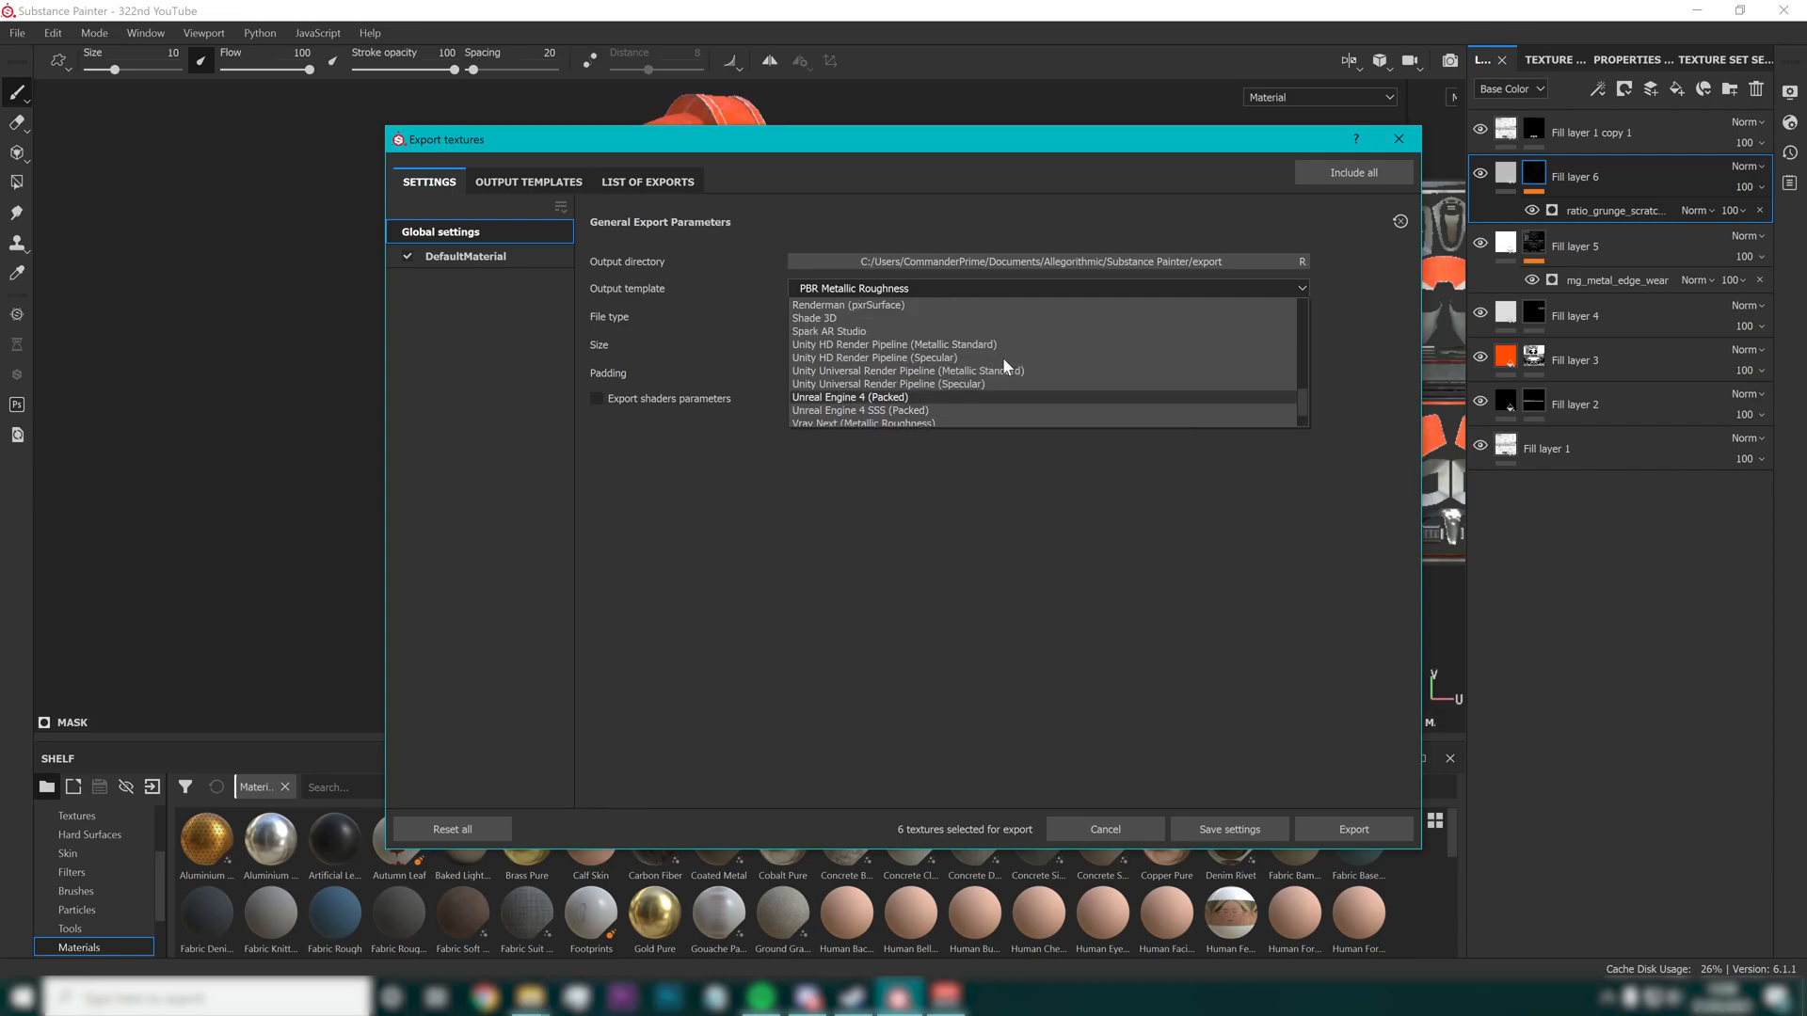
scroll(928, 380, "up", 2)
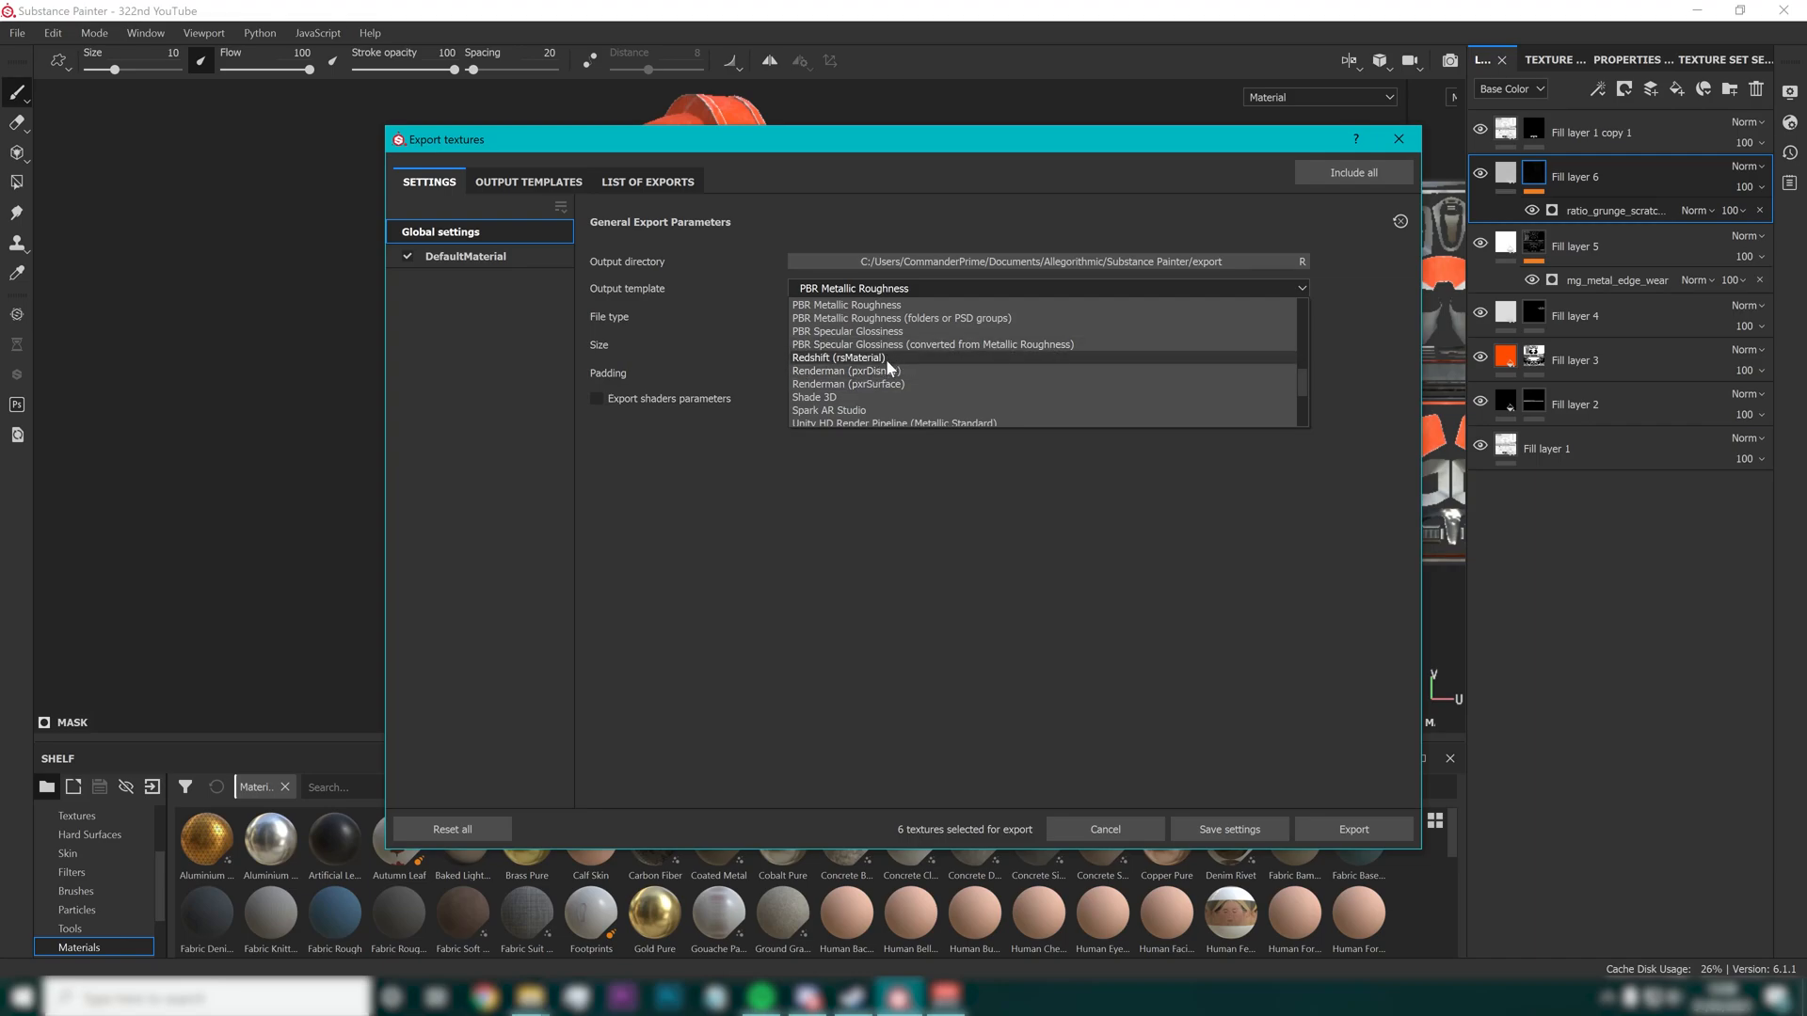
scroll(885, 359, "down", 2)
scroll(875, 363, "up", 4)
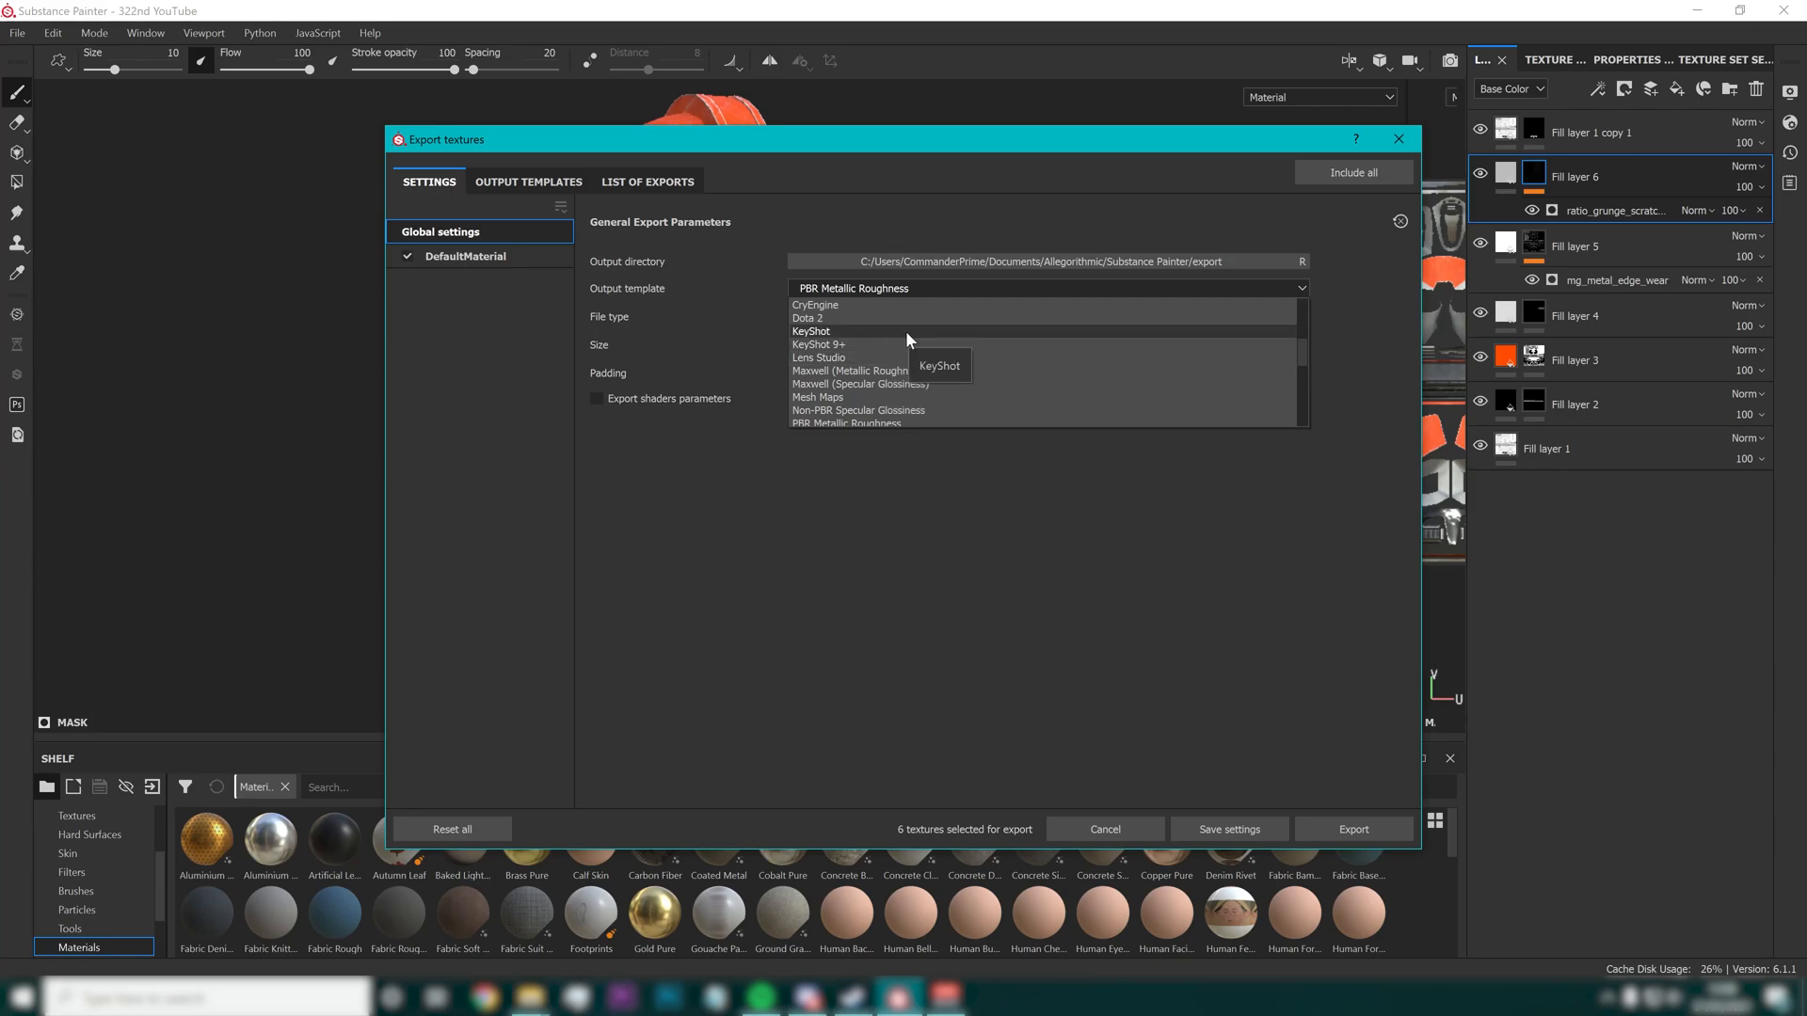
scroll(899, 337, "up", 1)
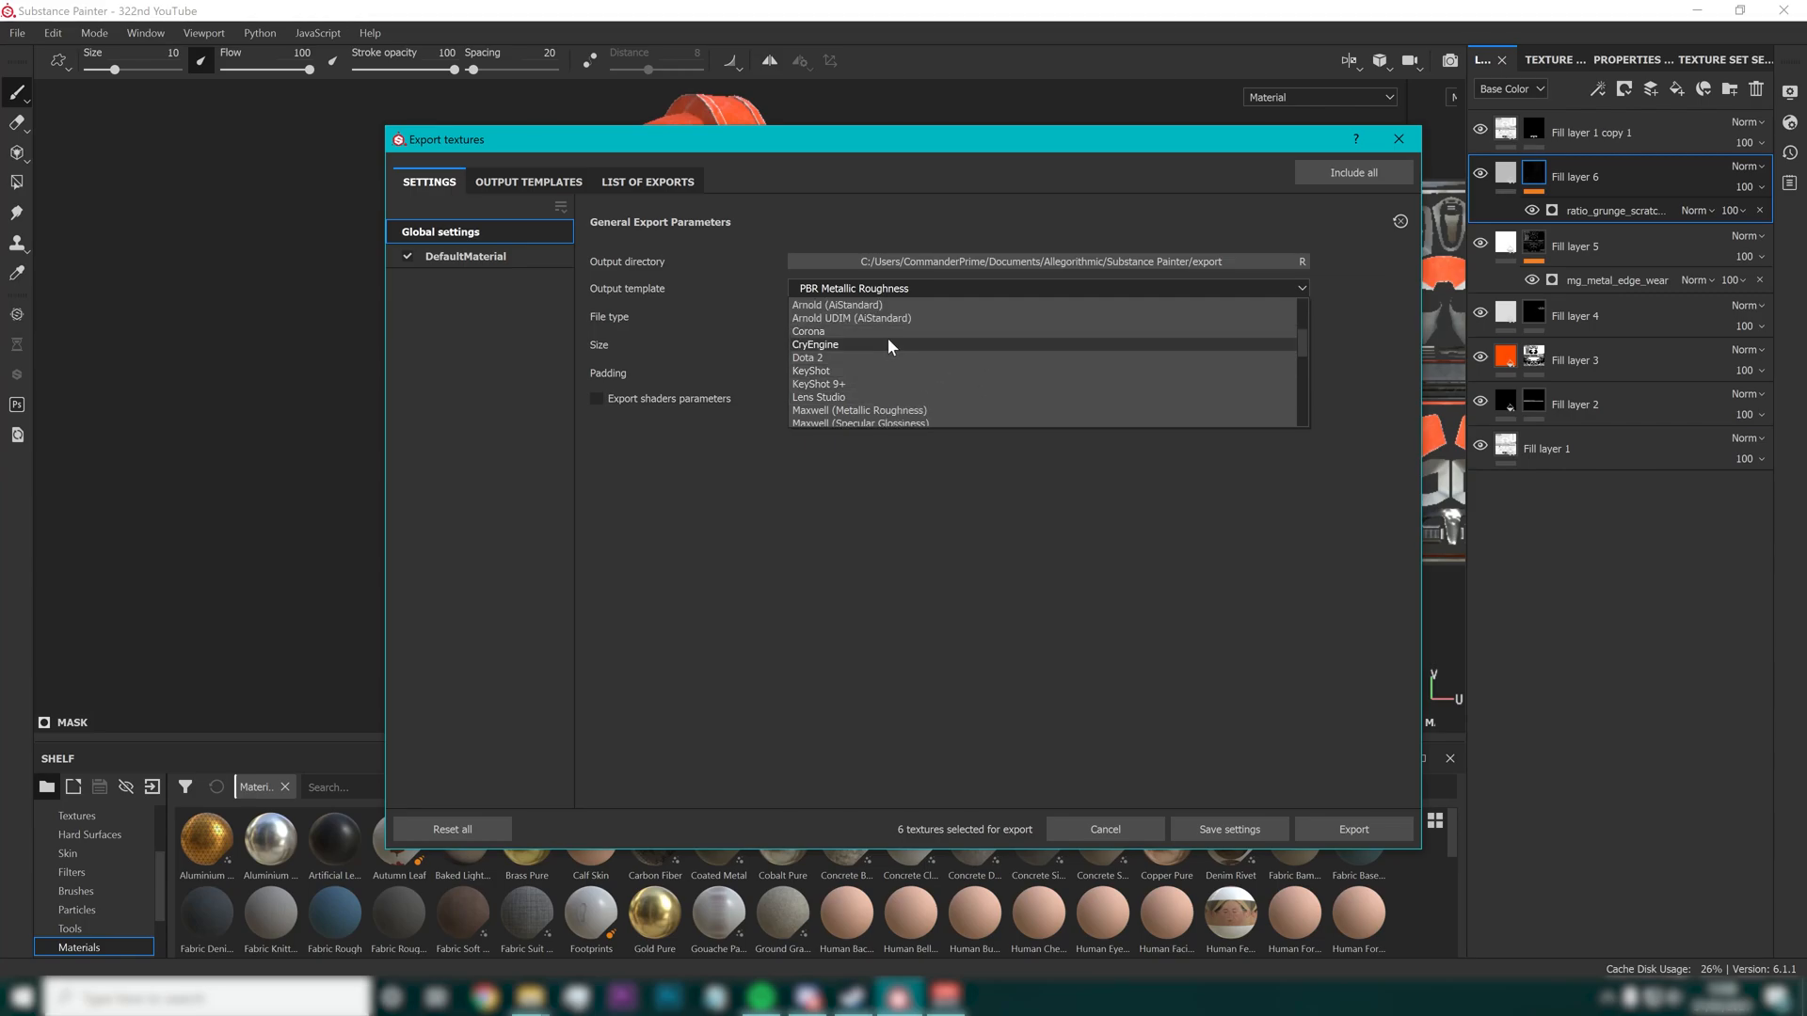
scroll(885, 341, "up", 1)
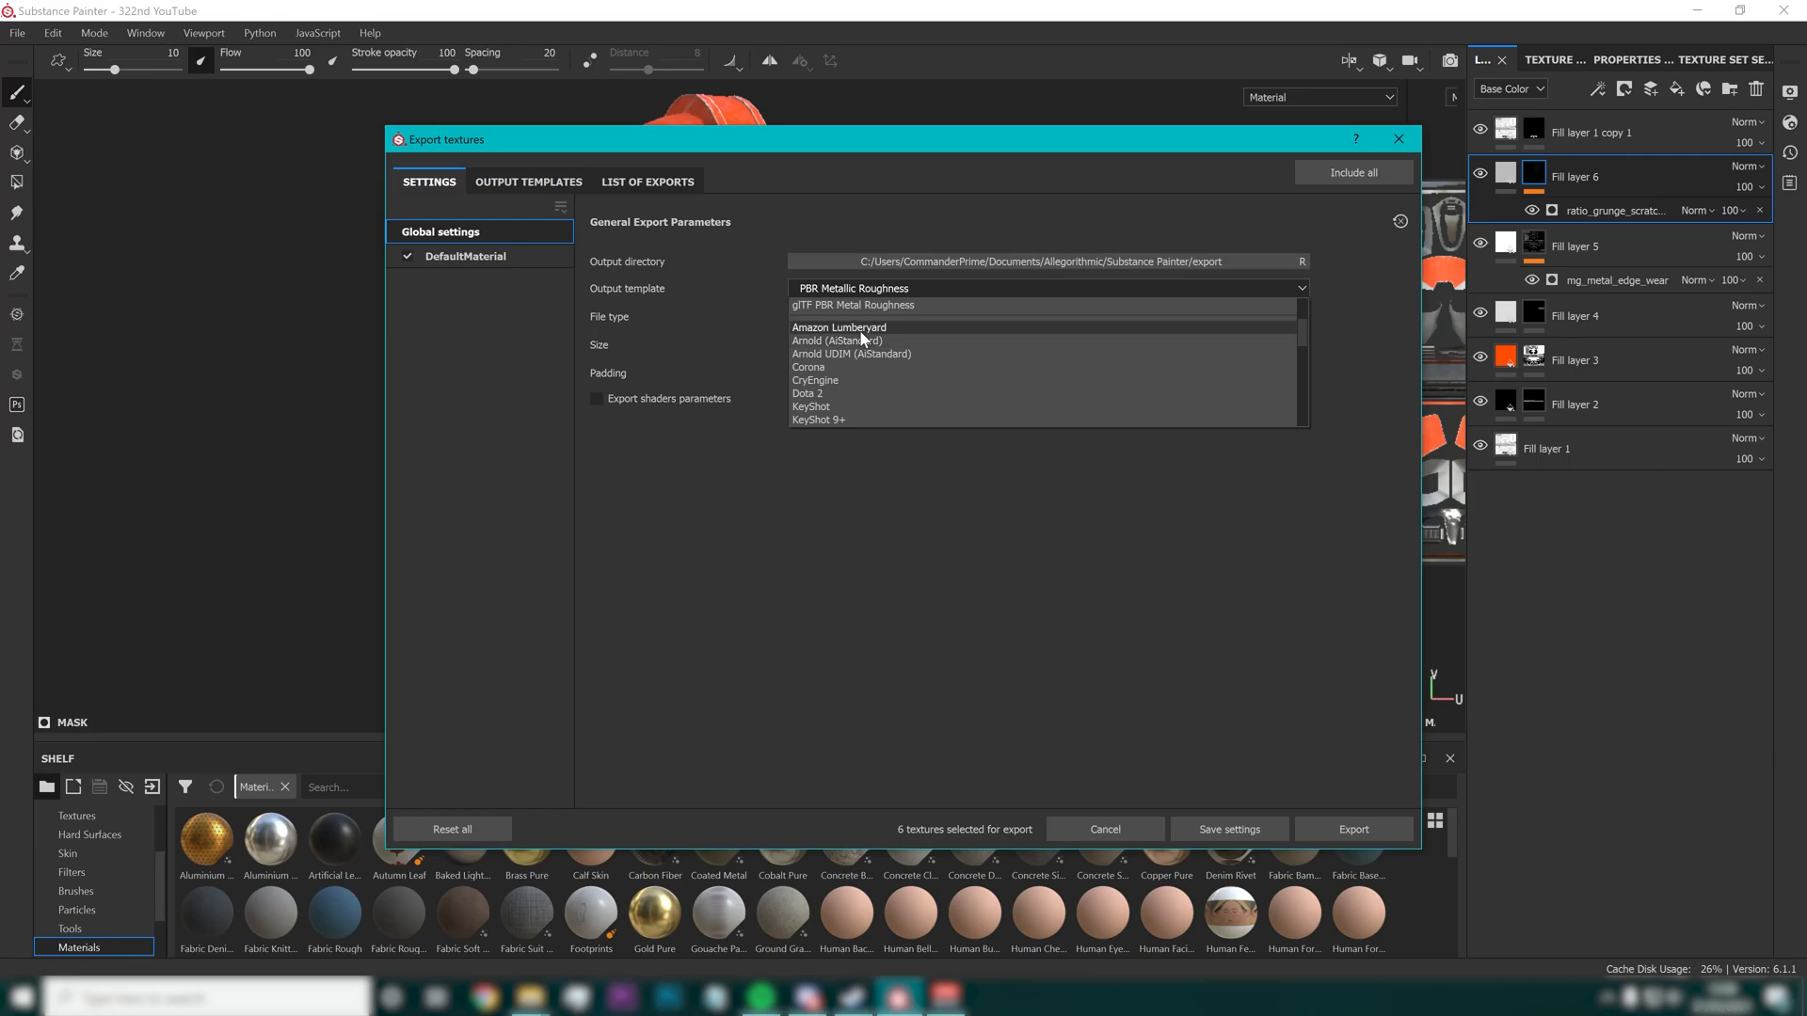
scroll(861, 337, "down", 8)
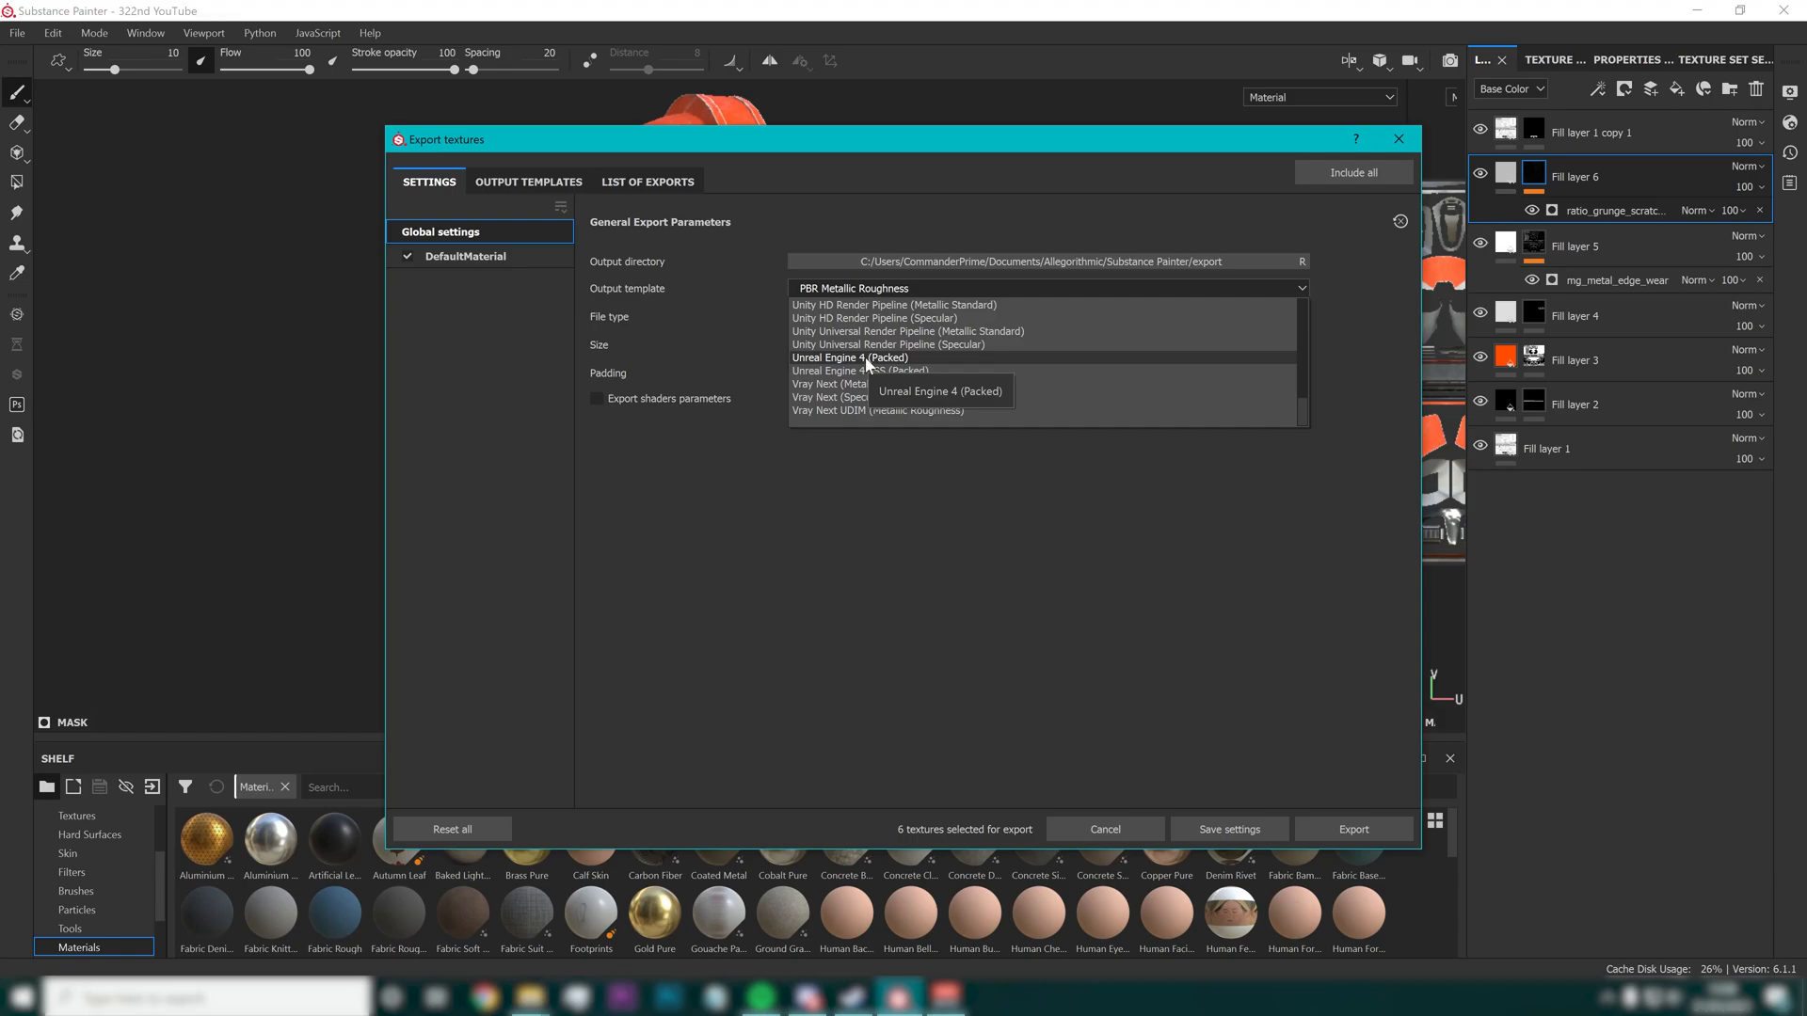
left_click(867, 358)
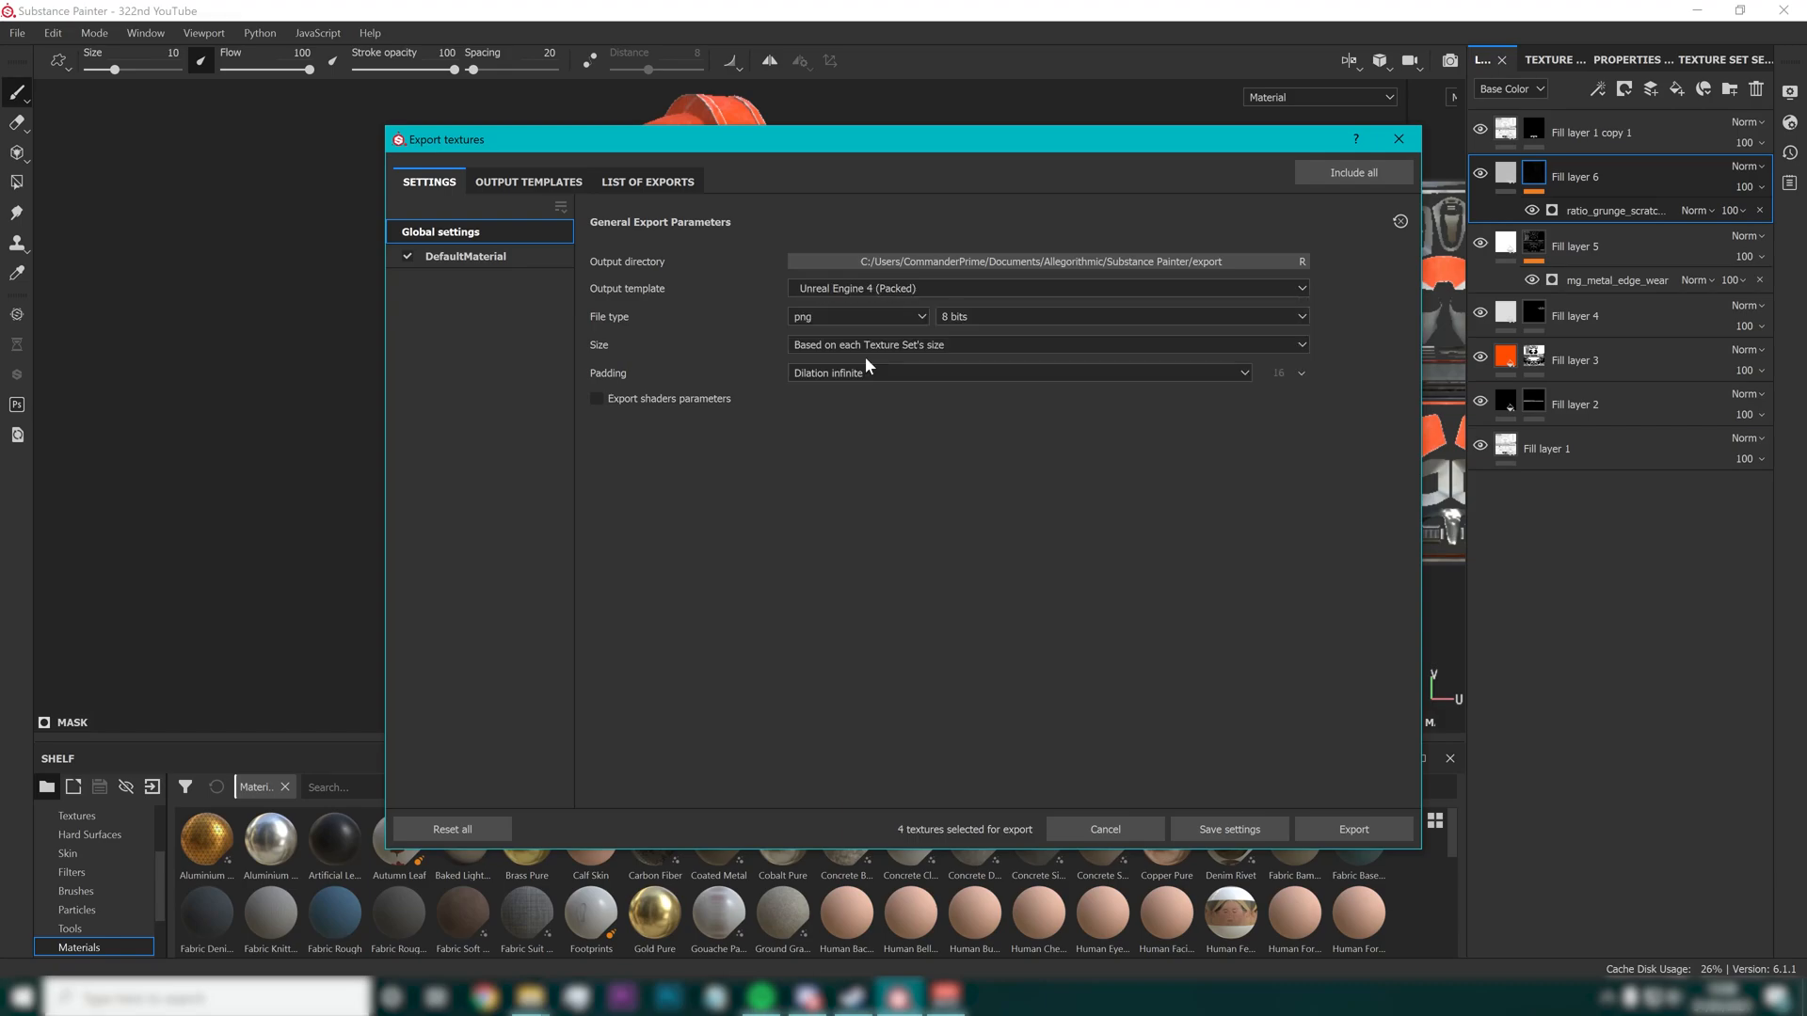
Set the texture export file type to jpeg after browsing the available image formats
left_click(898, 311)
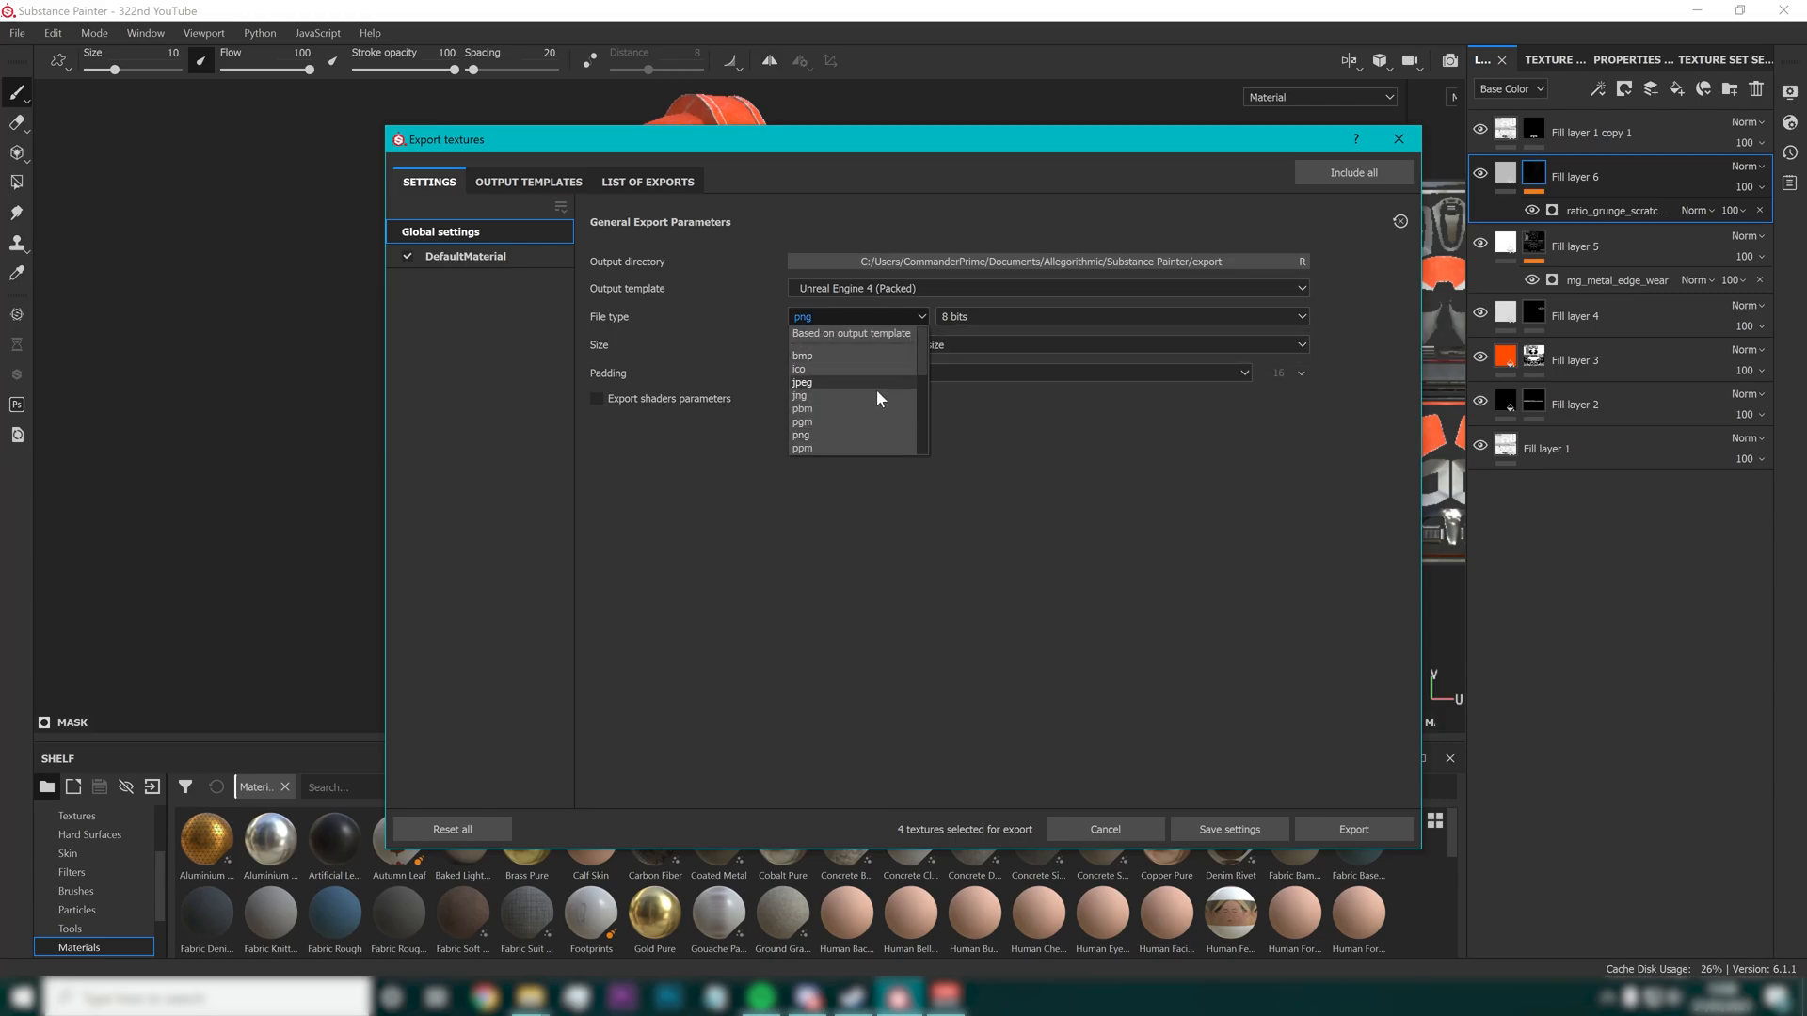
left_click(902, 383)
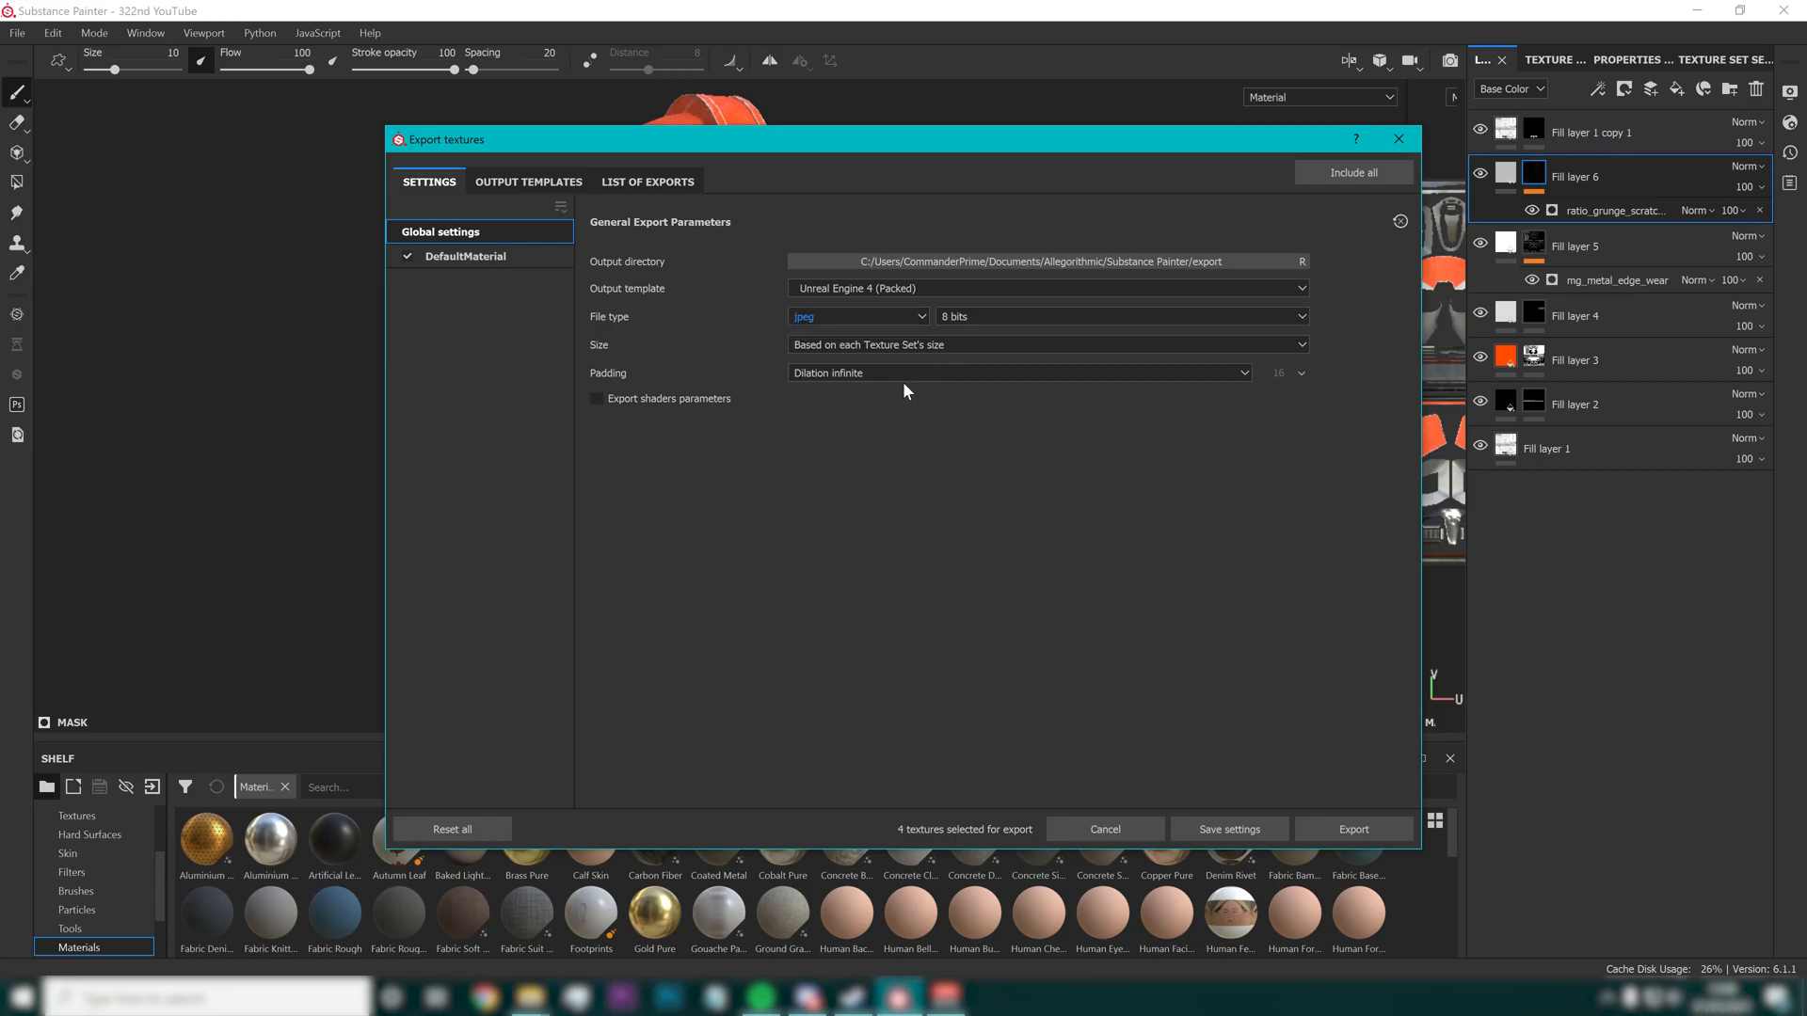
left_click(896, 317)
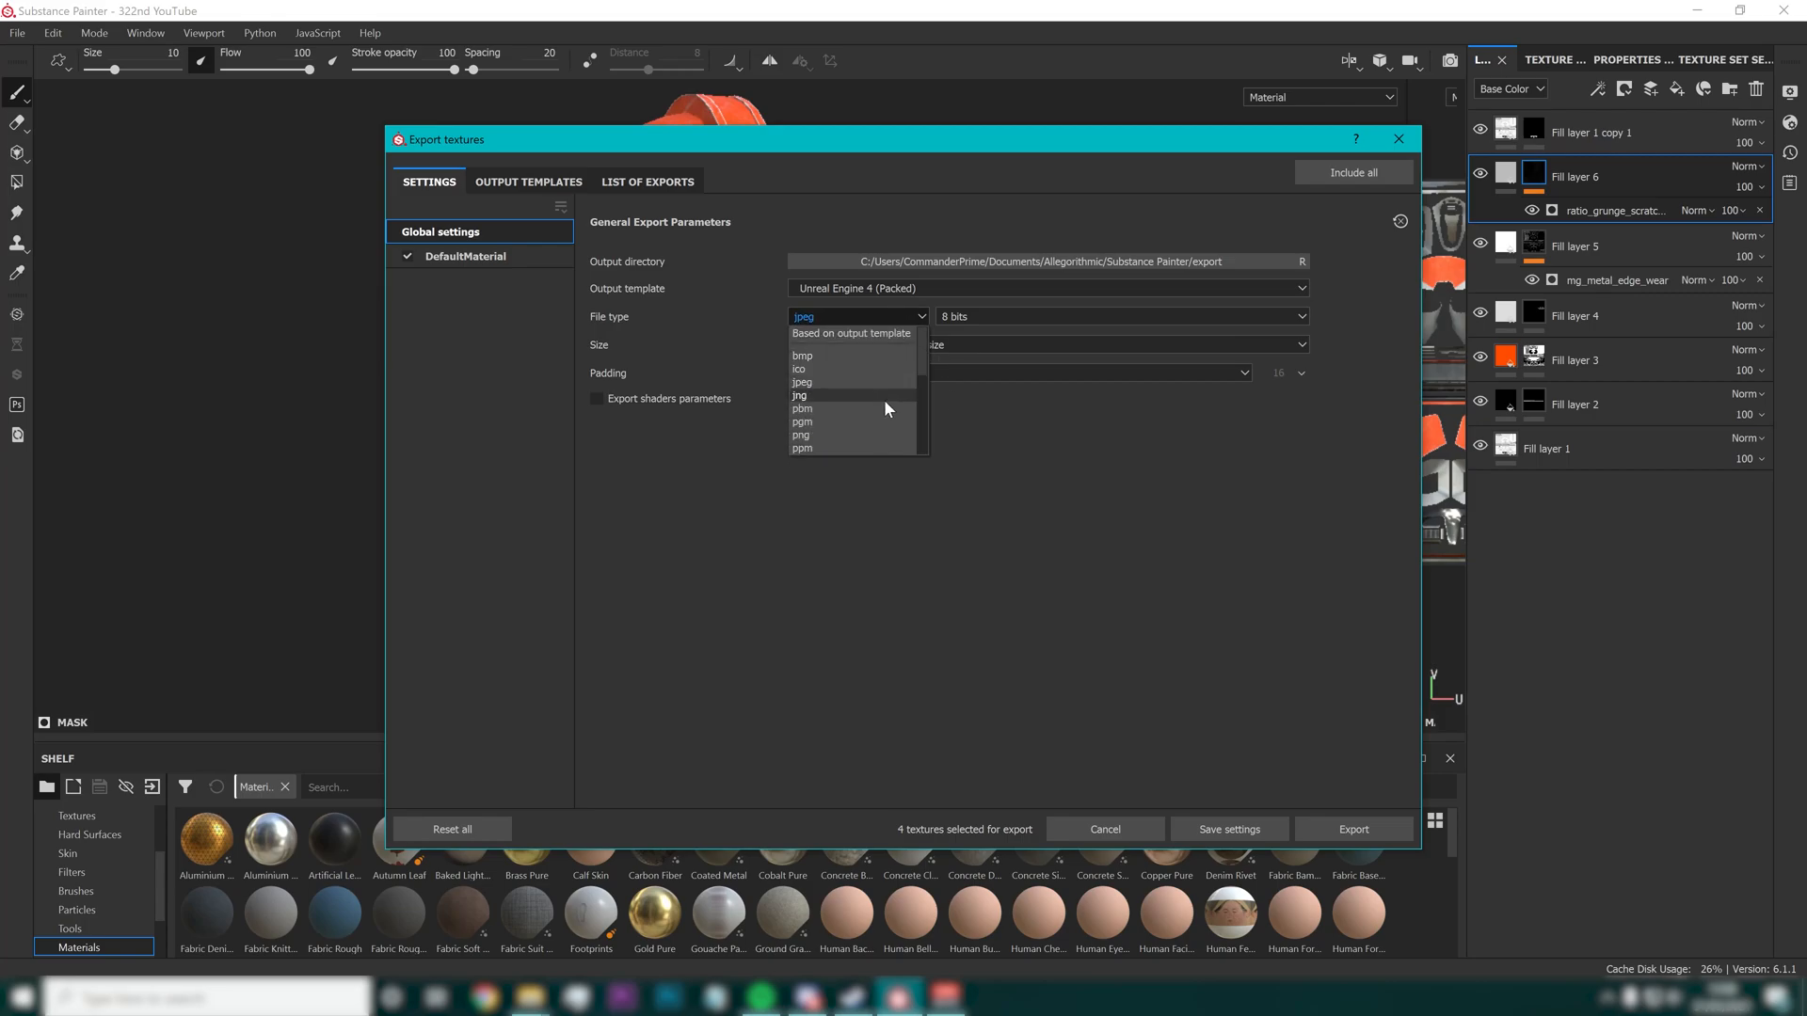
scroll(885, 410, "down", 3)
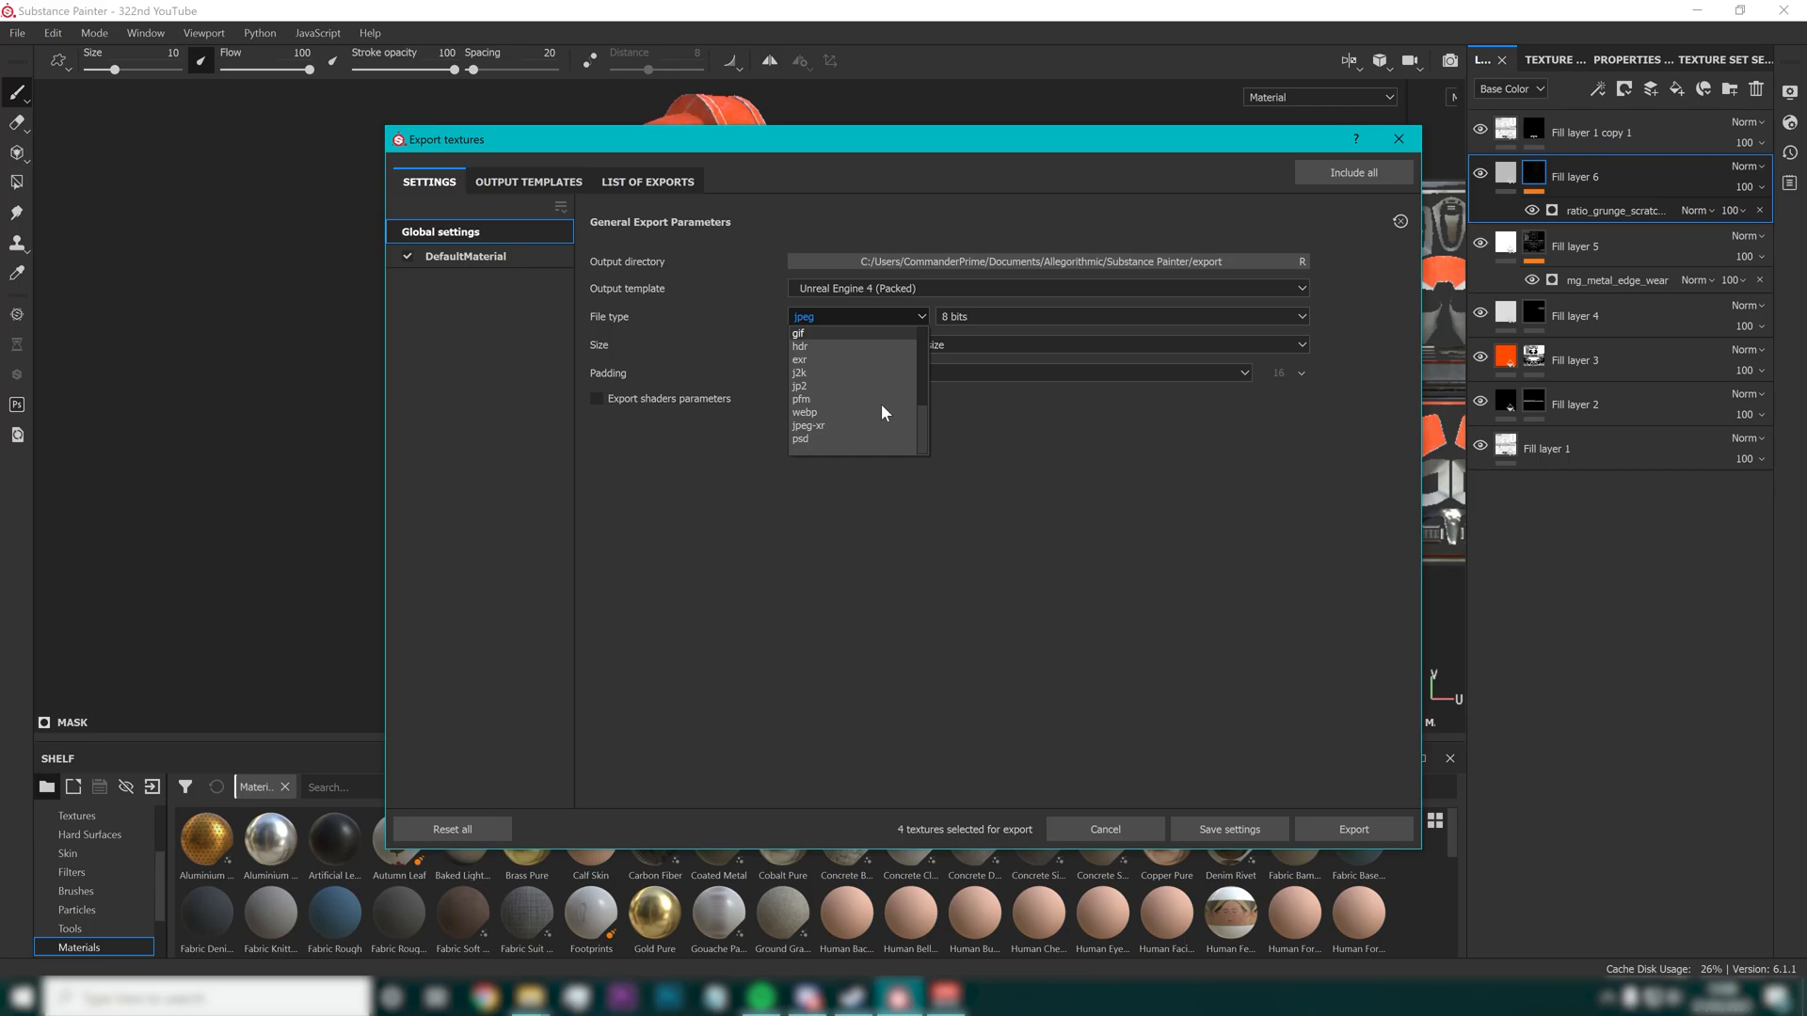
scroll(881, 403, "up", 3)
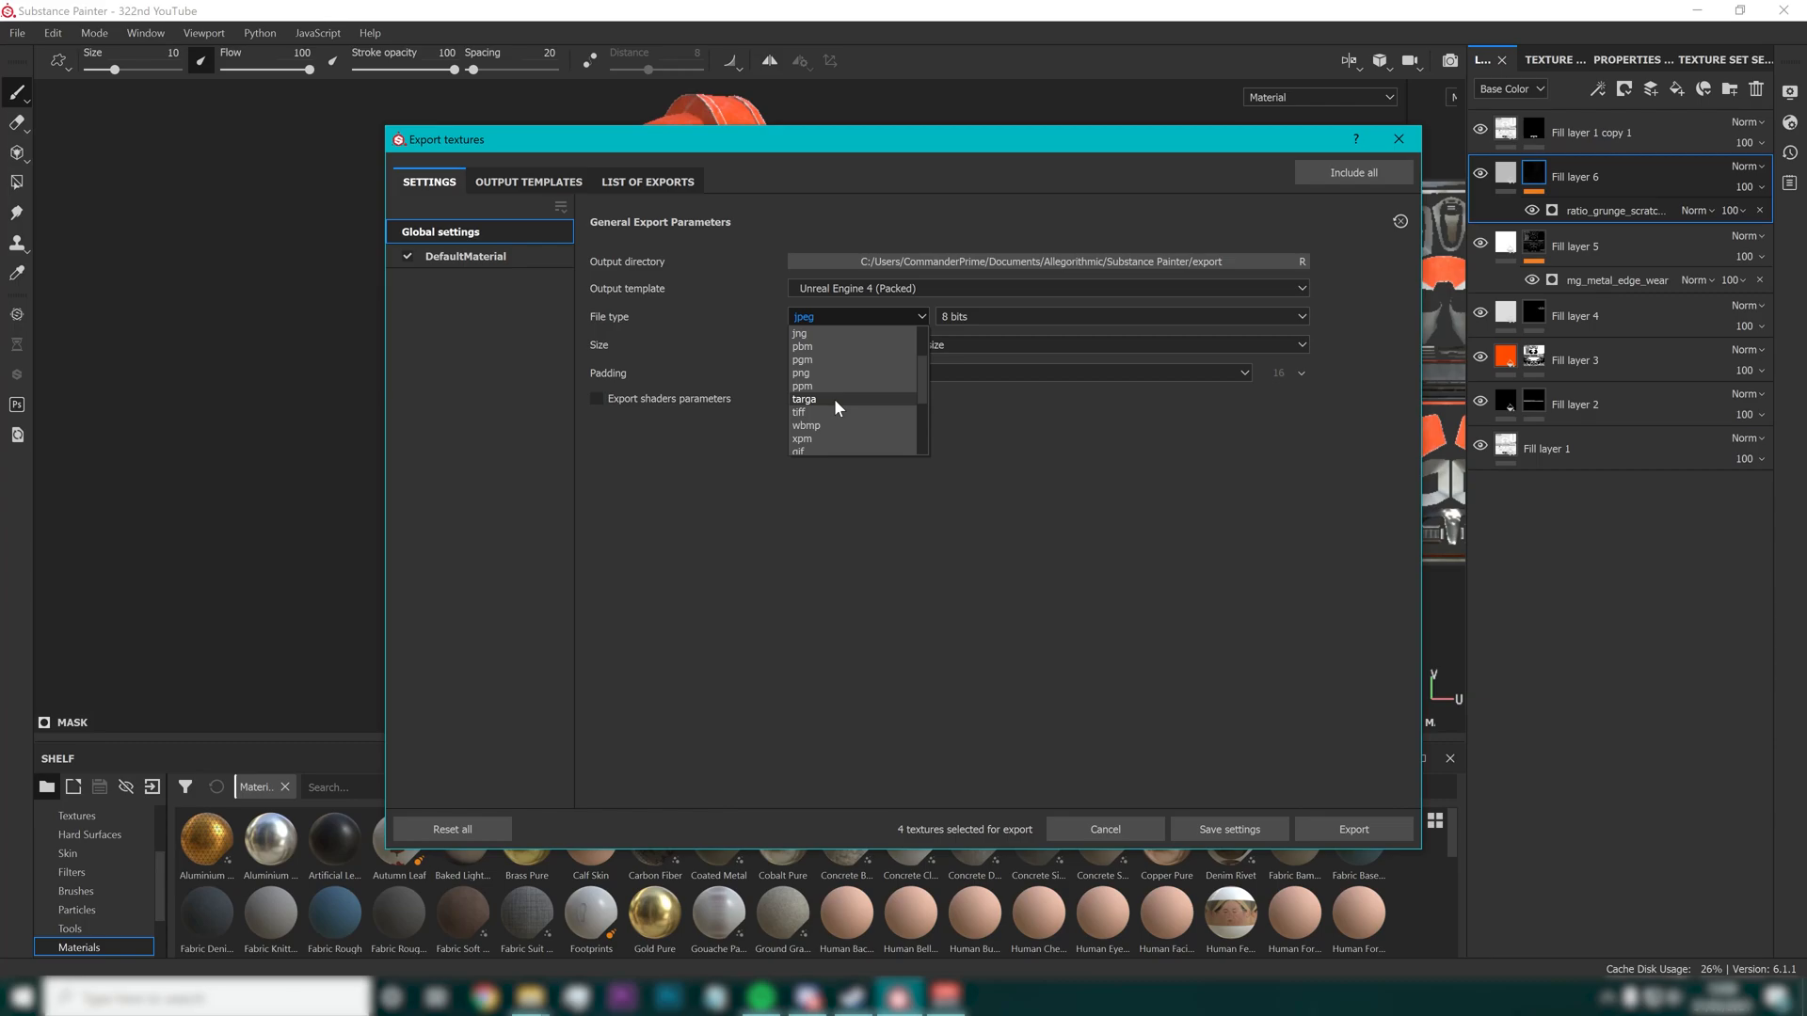
scroll(834, 388, "down", 1)
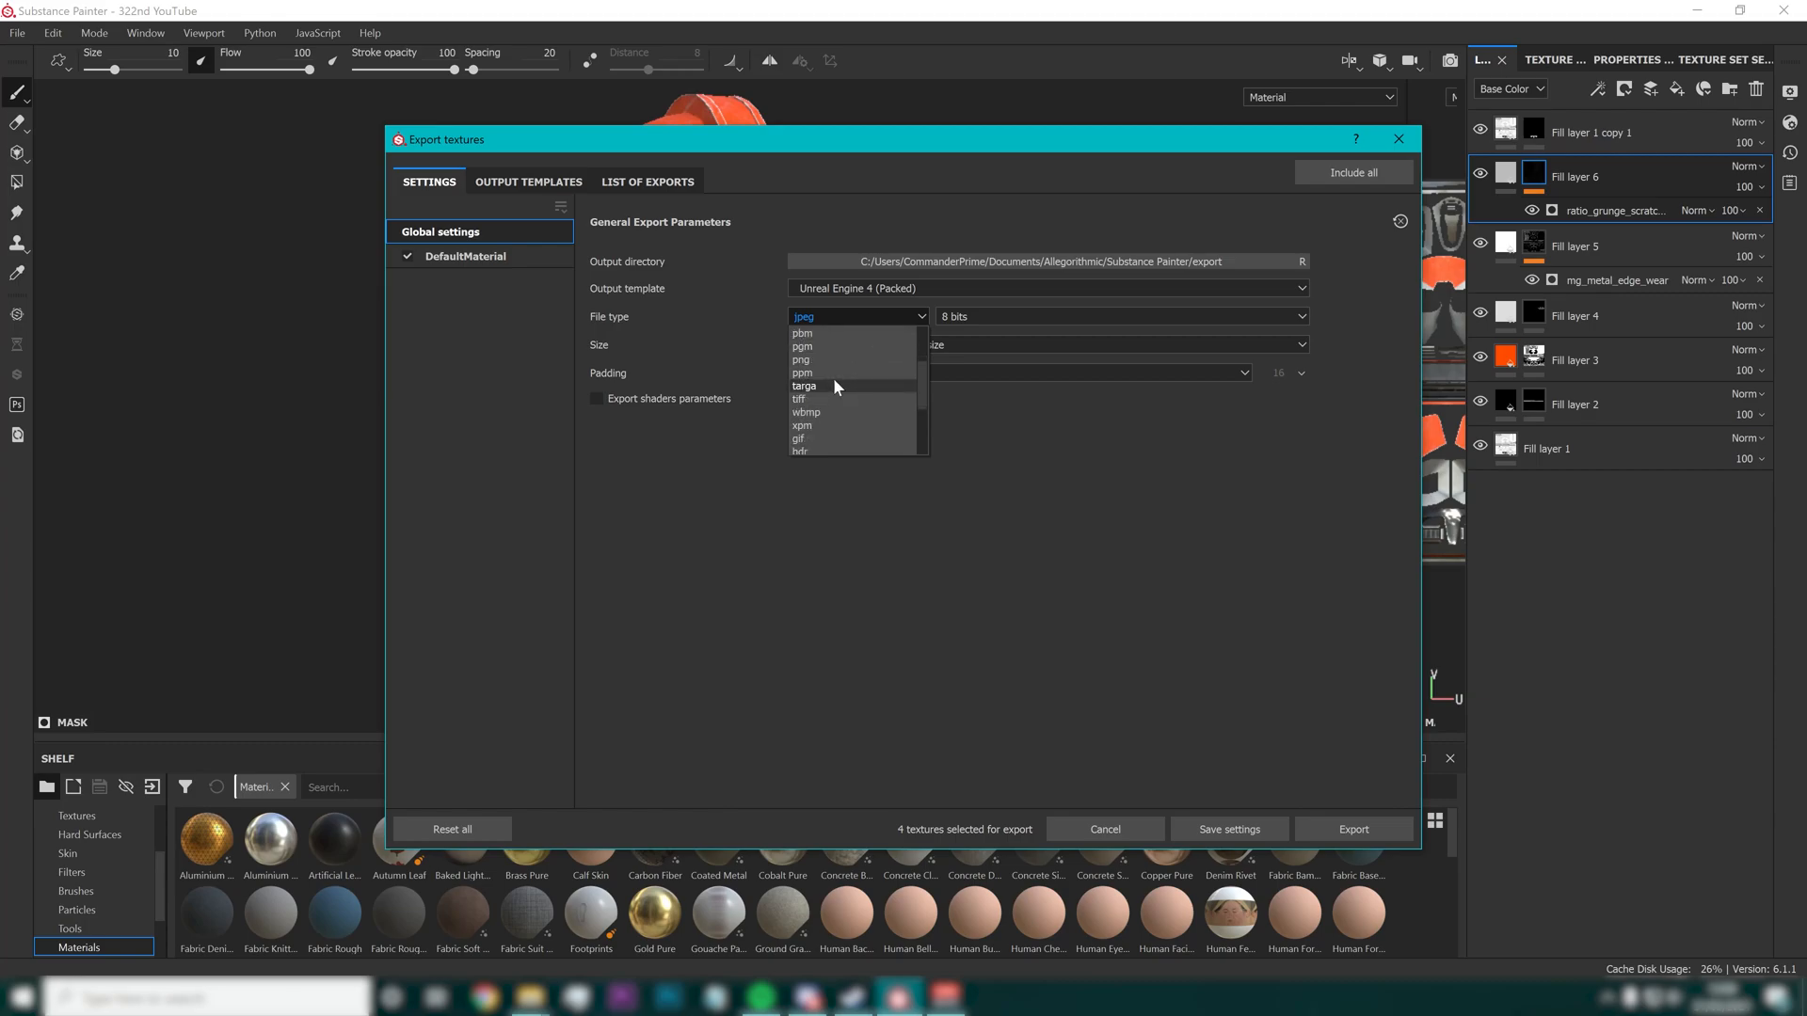
scroll(834, 386, "up", 2)
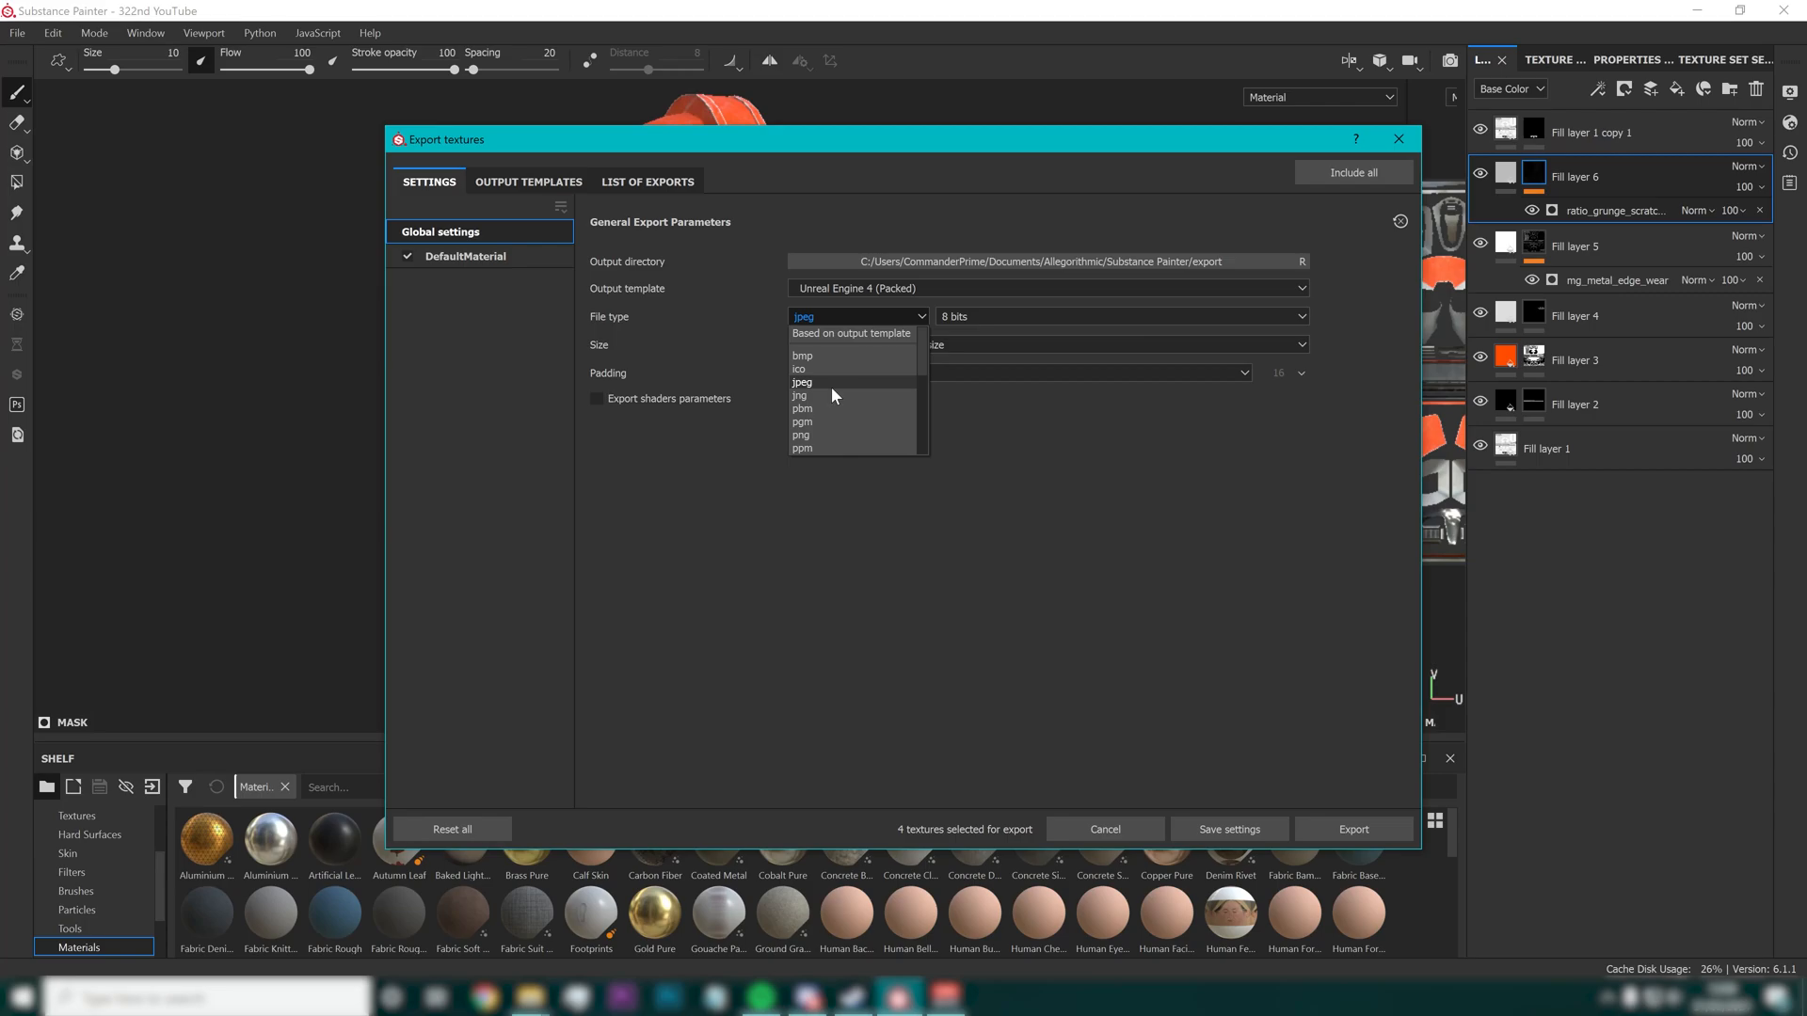
left_click(833, 387)
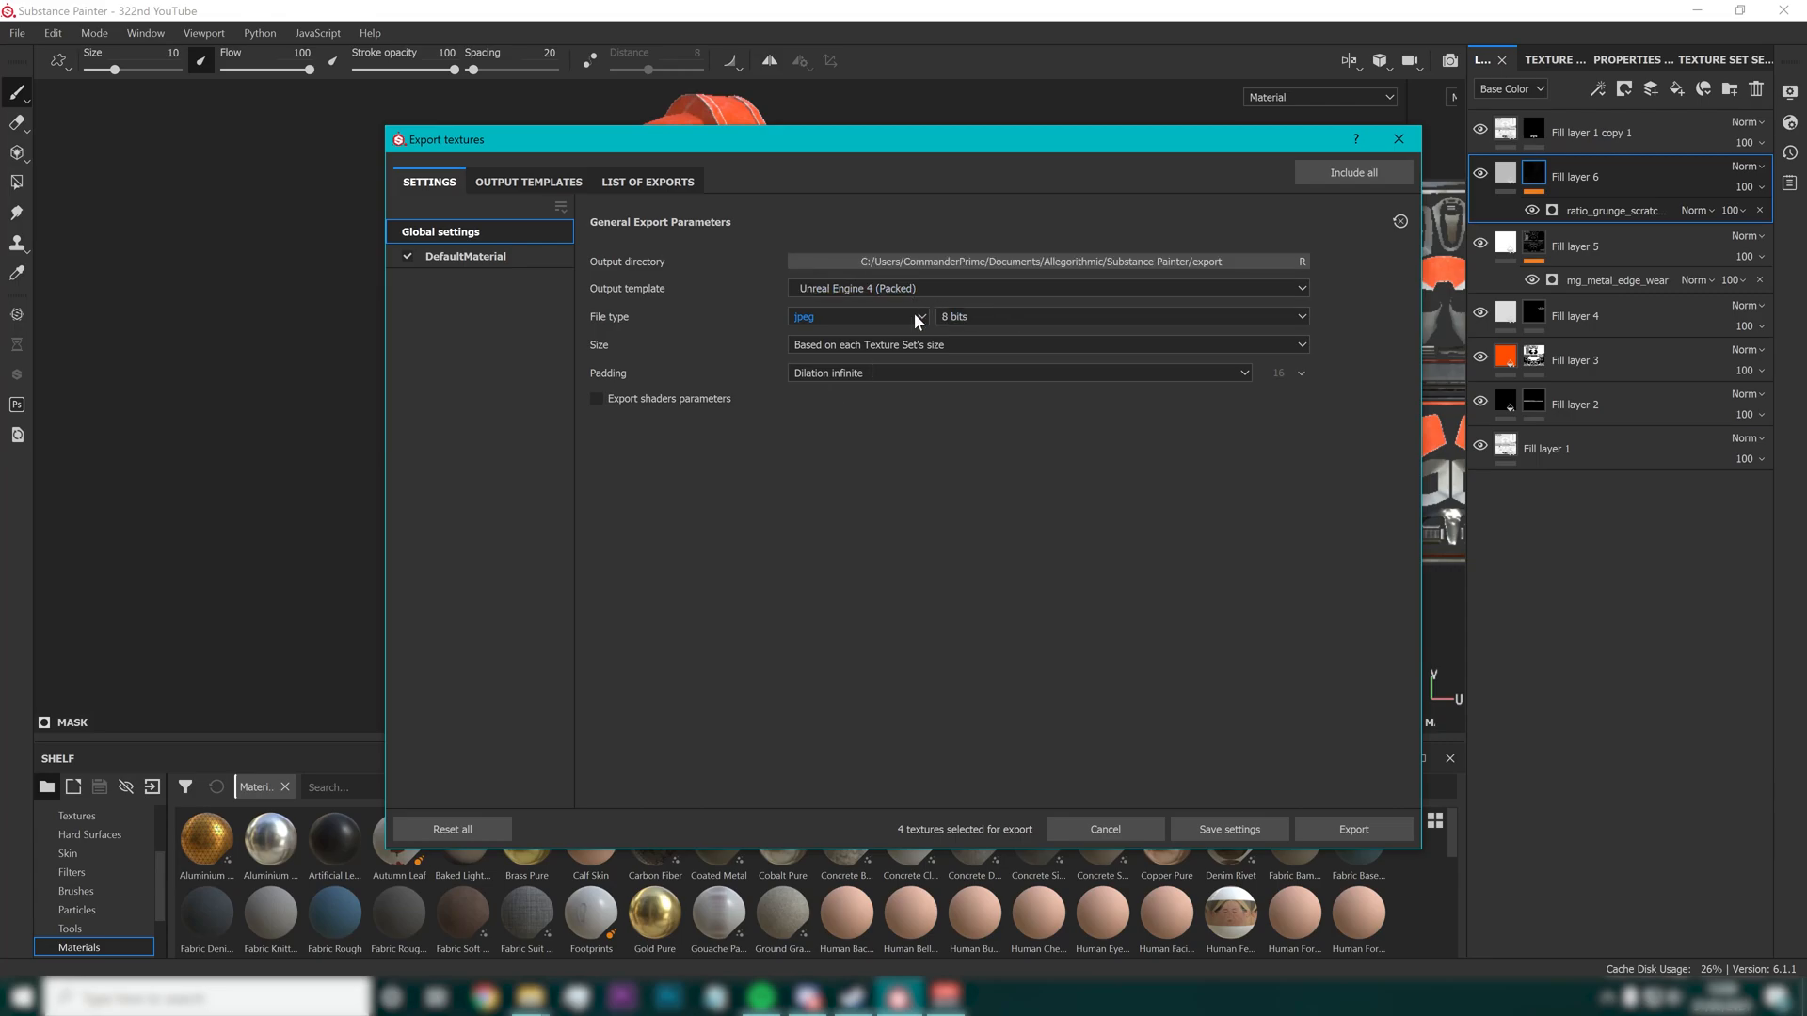
Set the export bit depth to 8 bits + dithering, keep Dilation infinite padding and enable the shader parameters export
left_click(1005, 320)
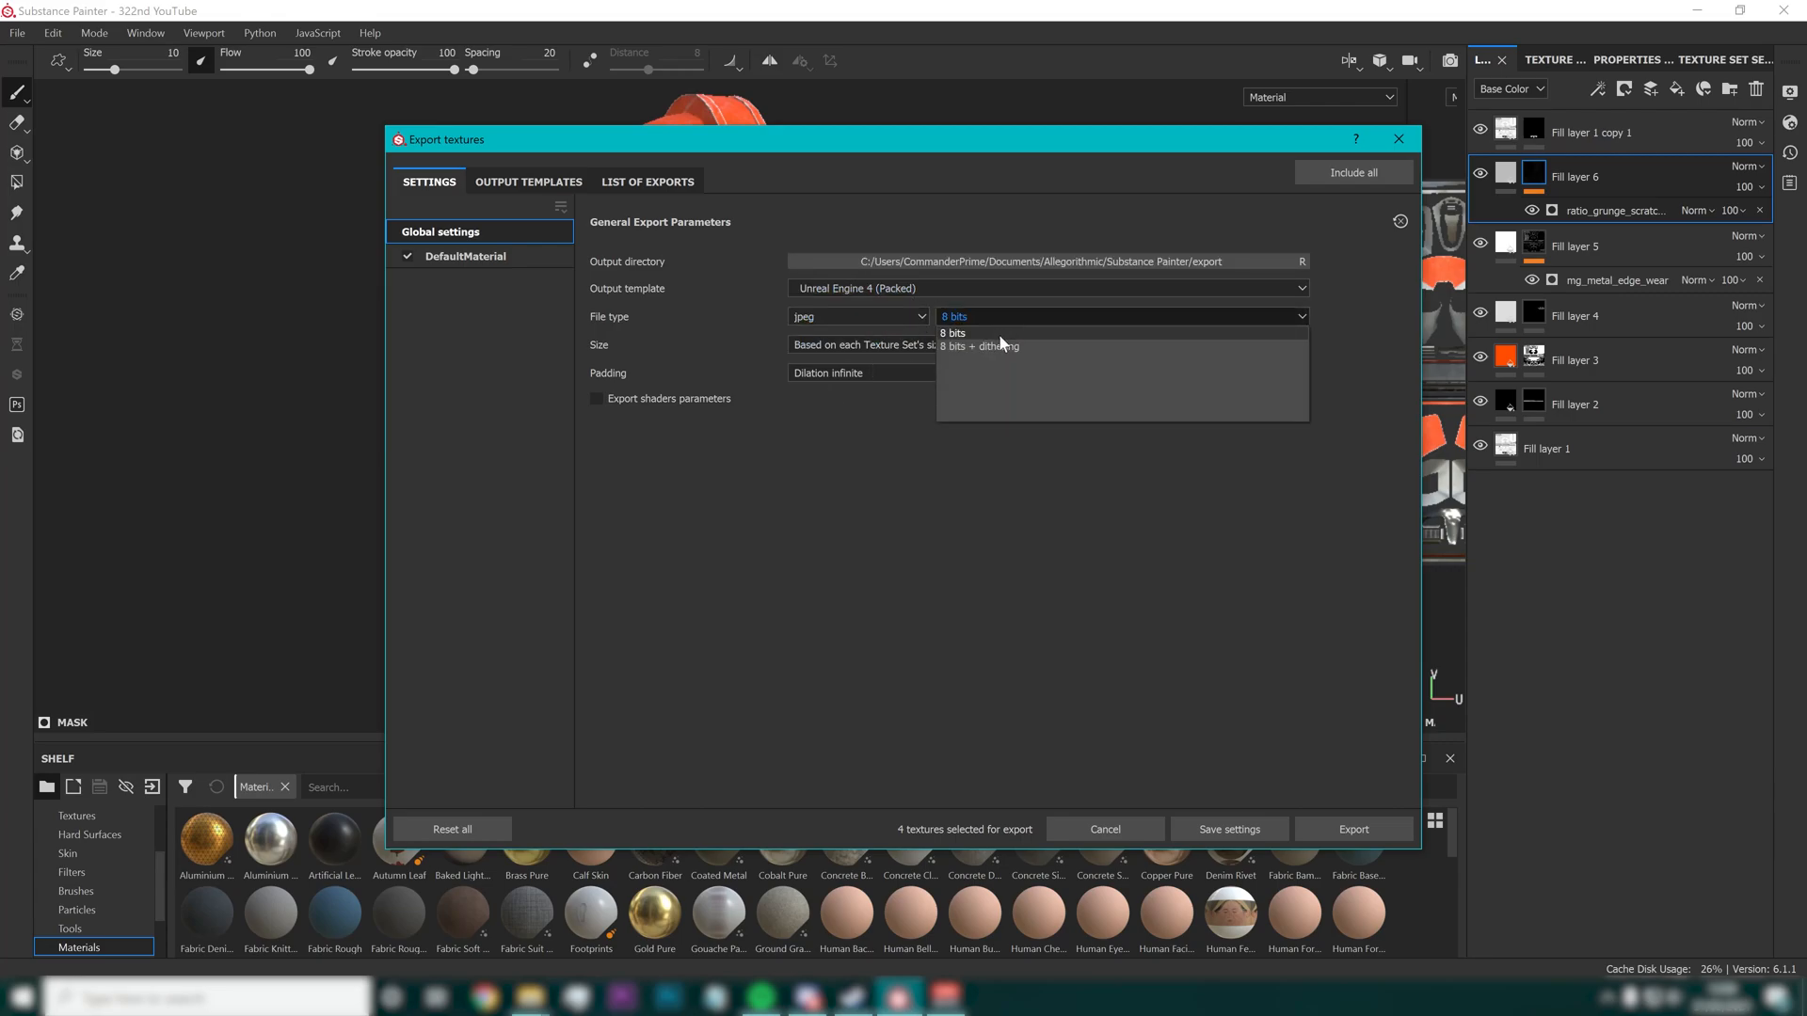
left_click(994, 349)
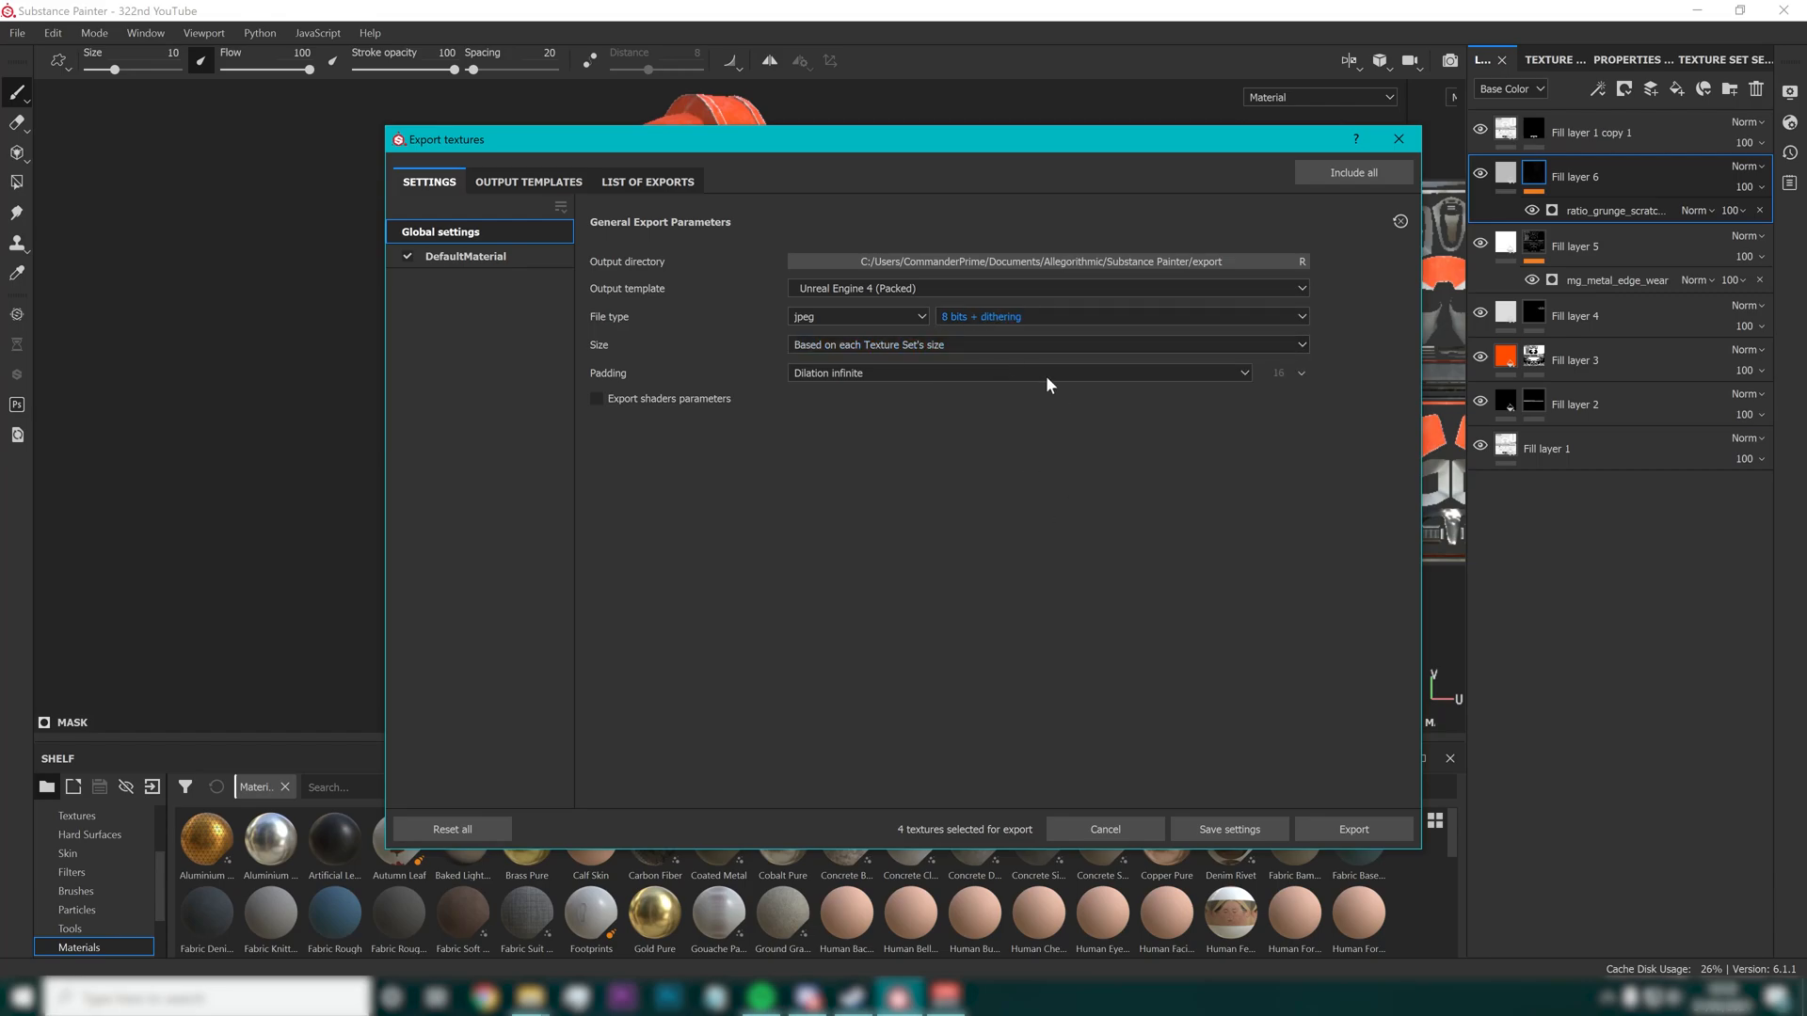
left_click(1017, 318)
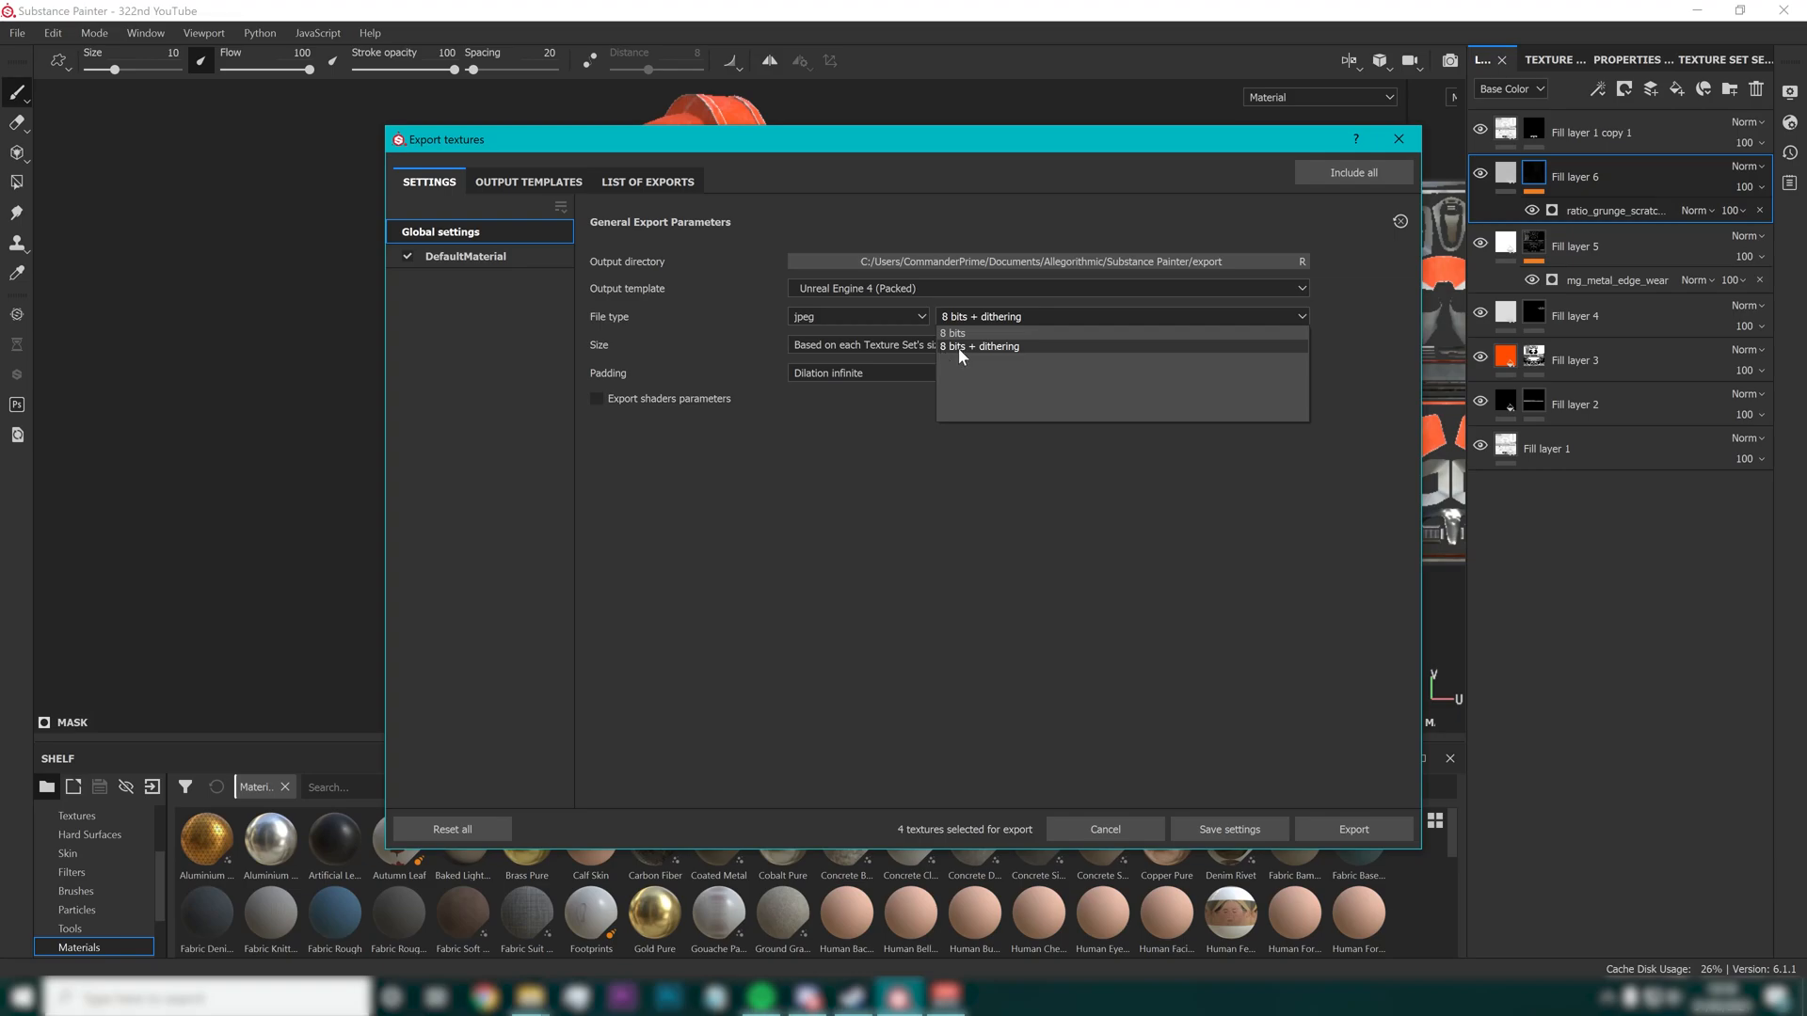
left_click(958, 348)
left_click(842, 372)
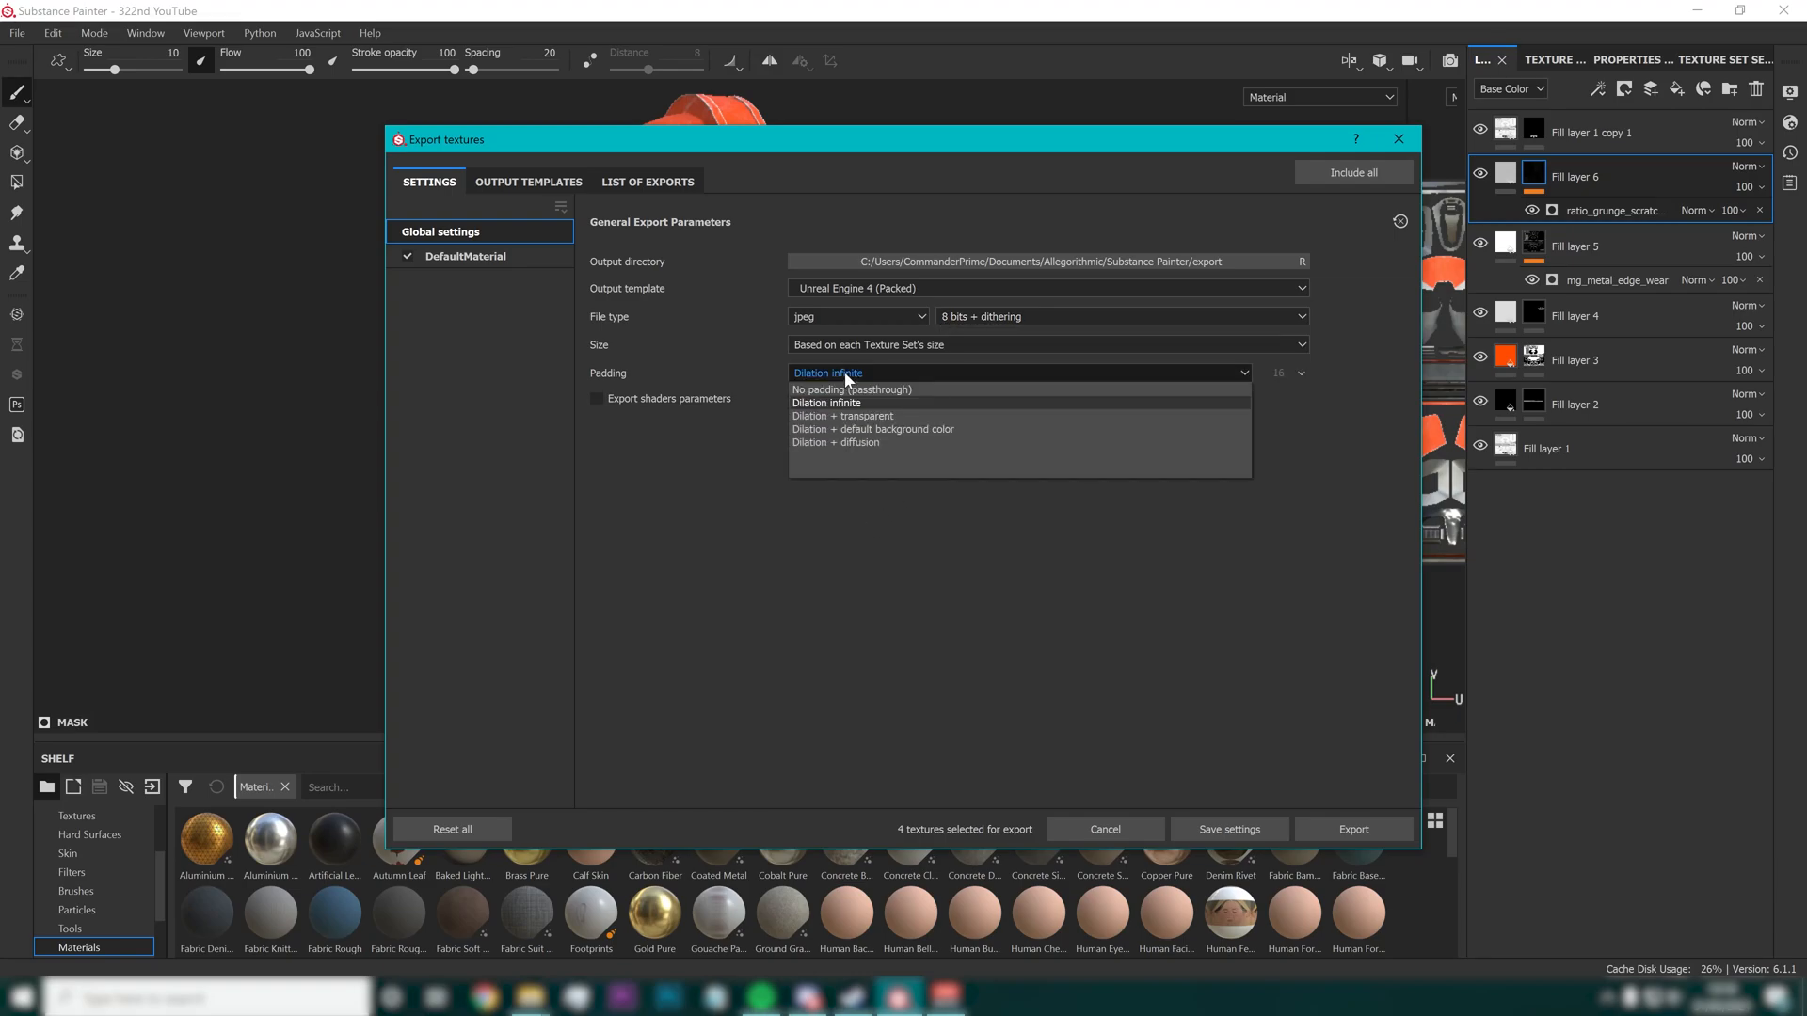
left_click(844, 371)
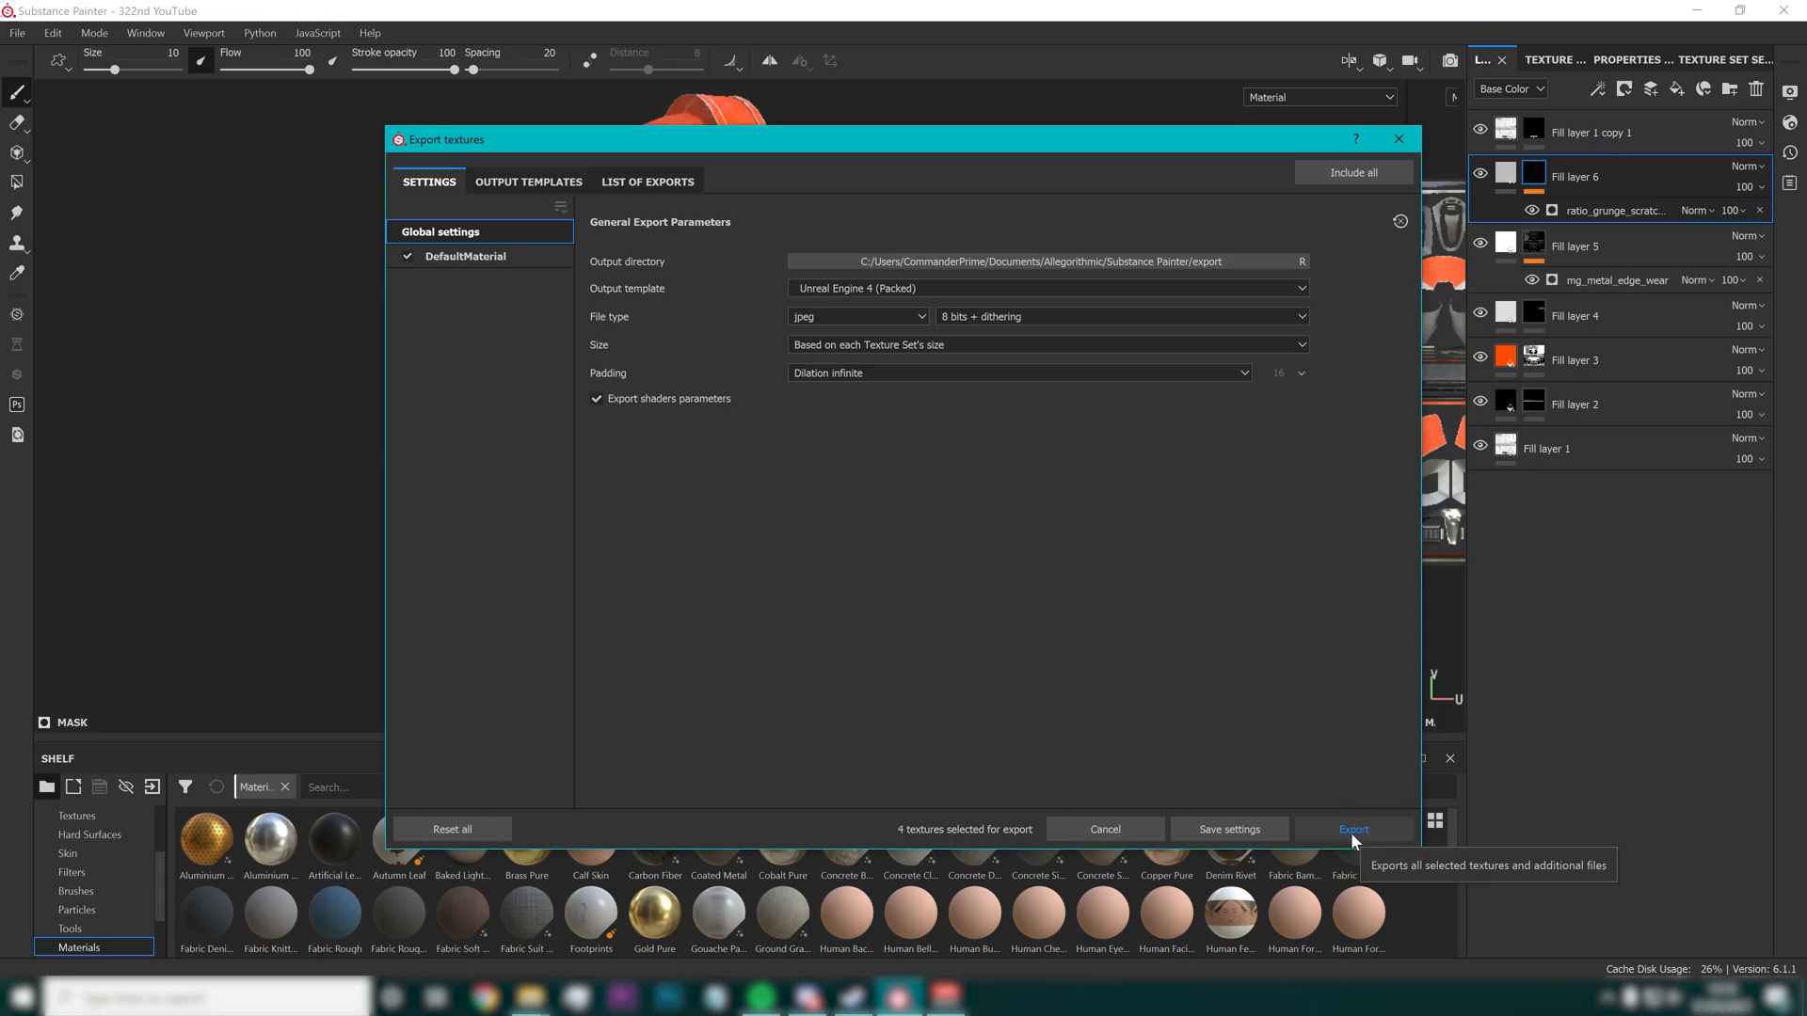
Create a Clone Textures folder inside Clone Helmet as the output directory and export the textures there
left_click(911, 260)
left_click(474, 277)
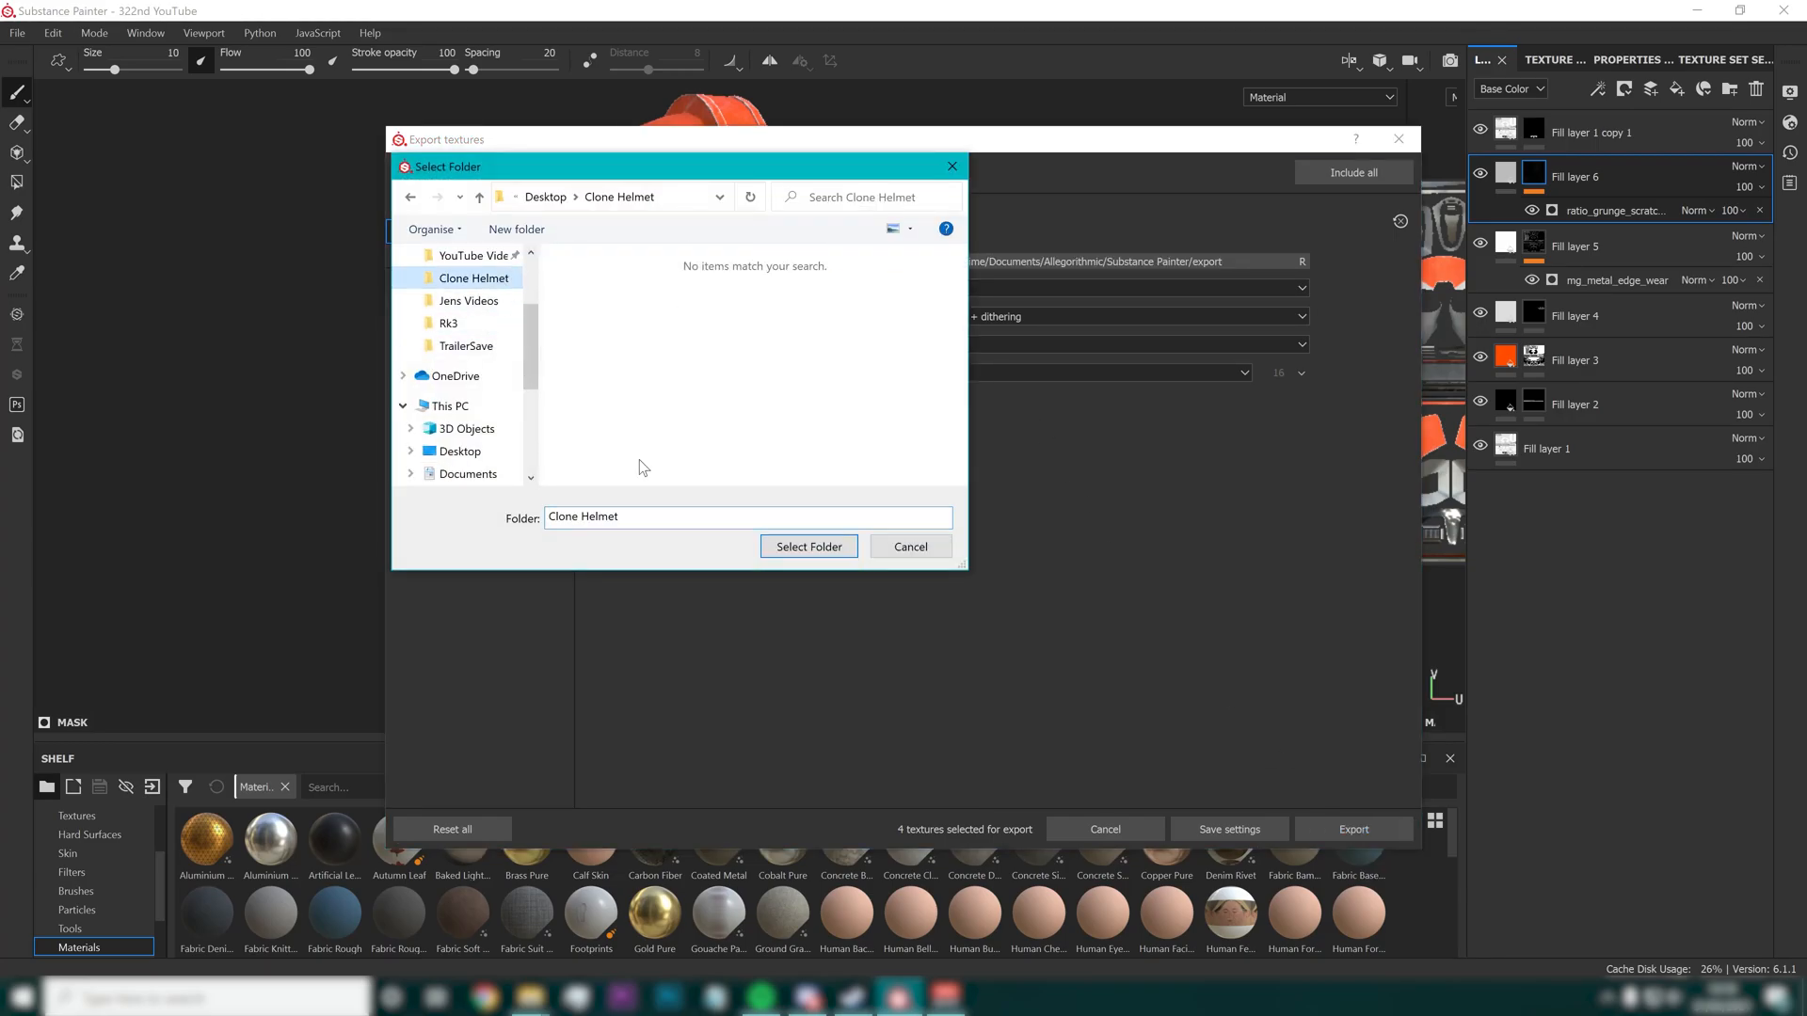
left_click(516, 229)
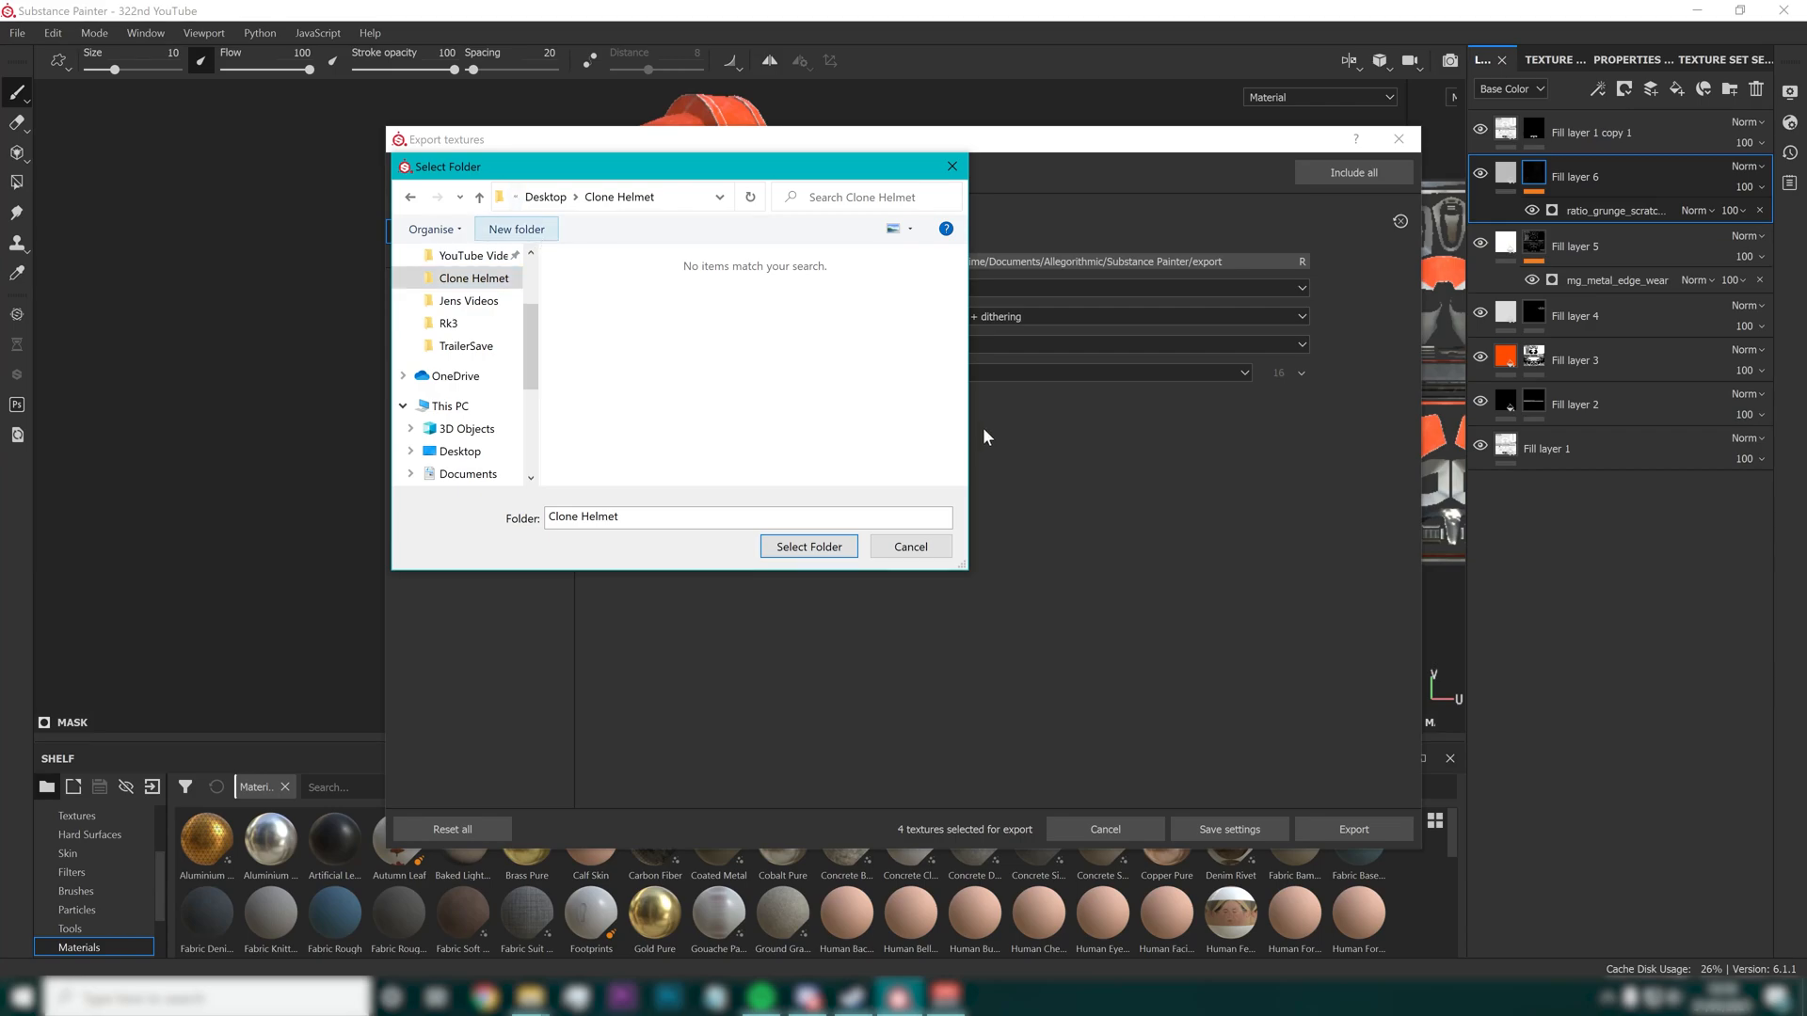
type("Clone")
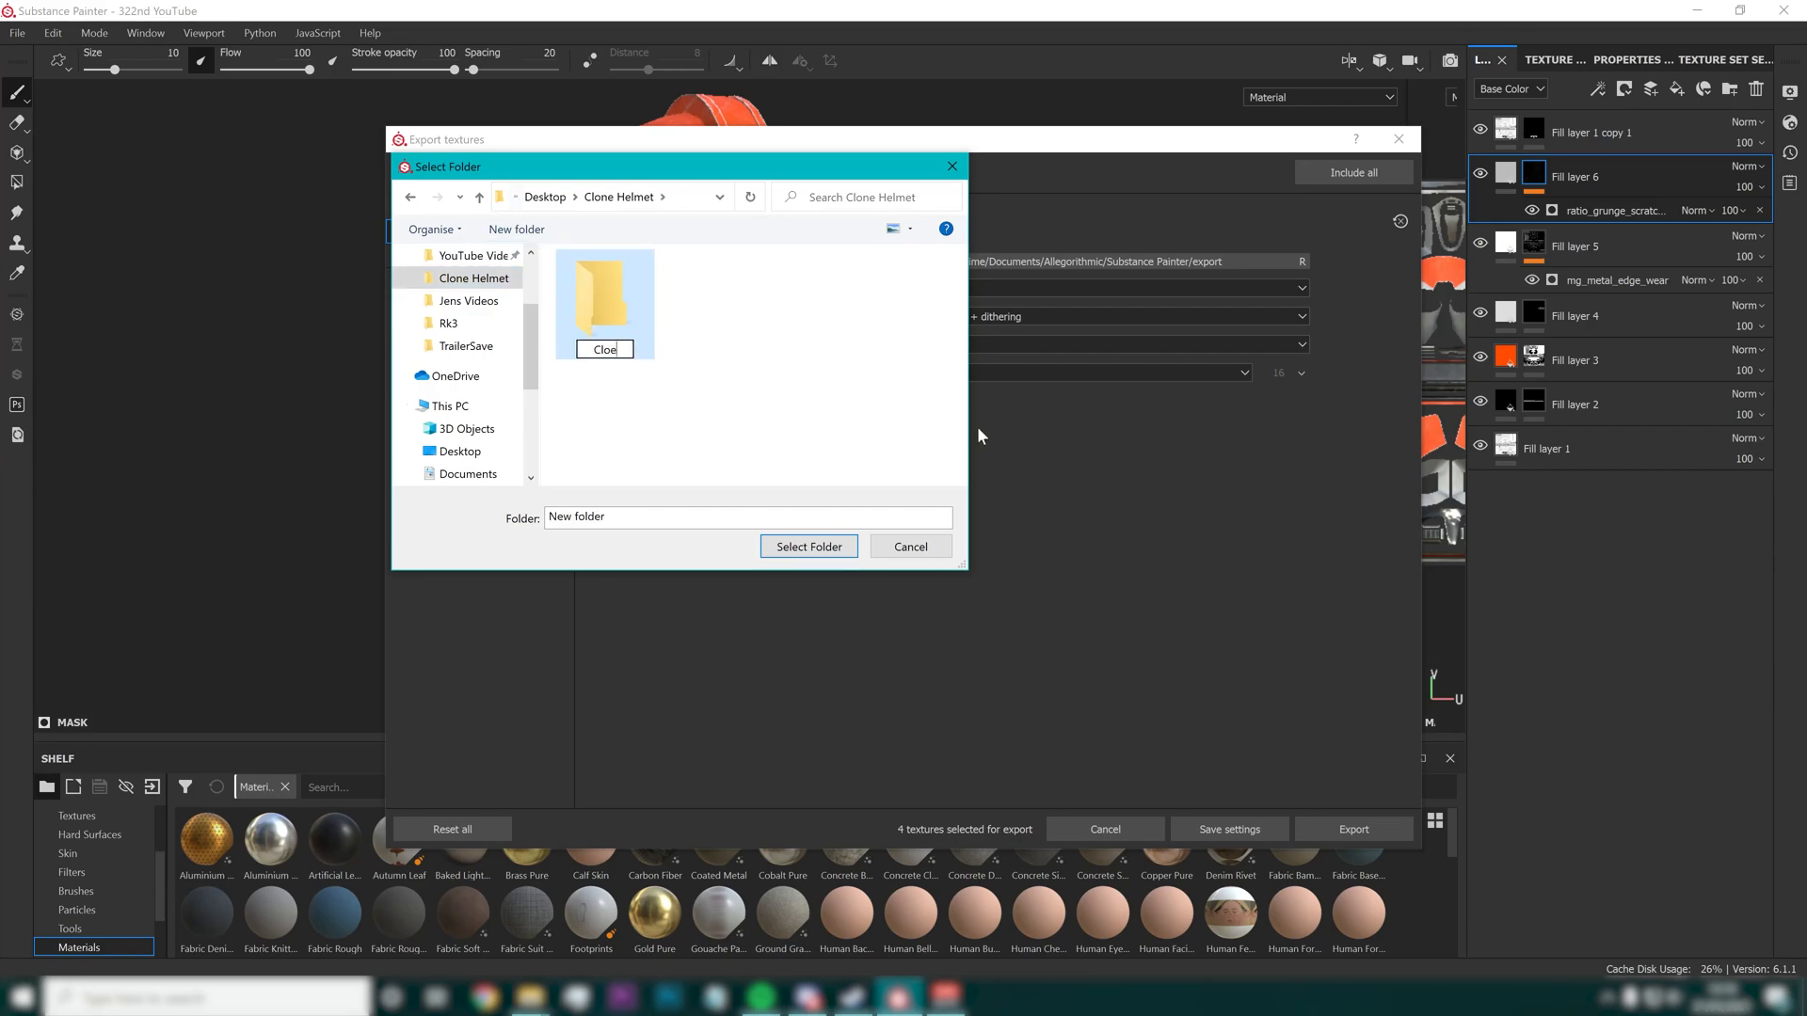
type(" Textures")
key("Return")
key("Return")
key("Return")
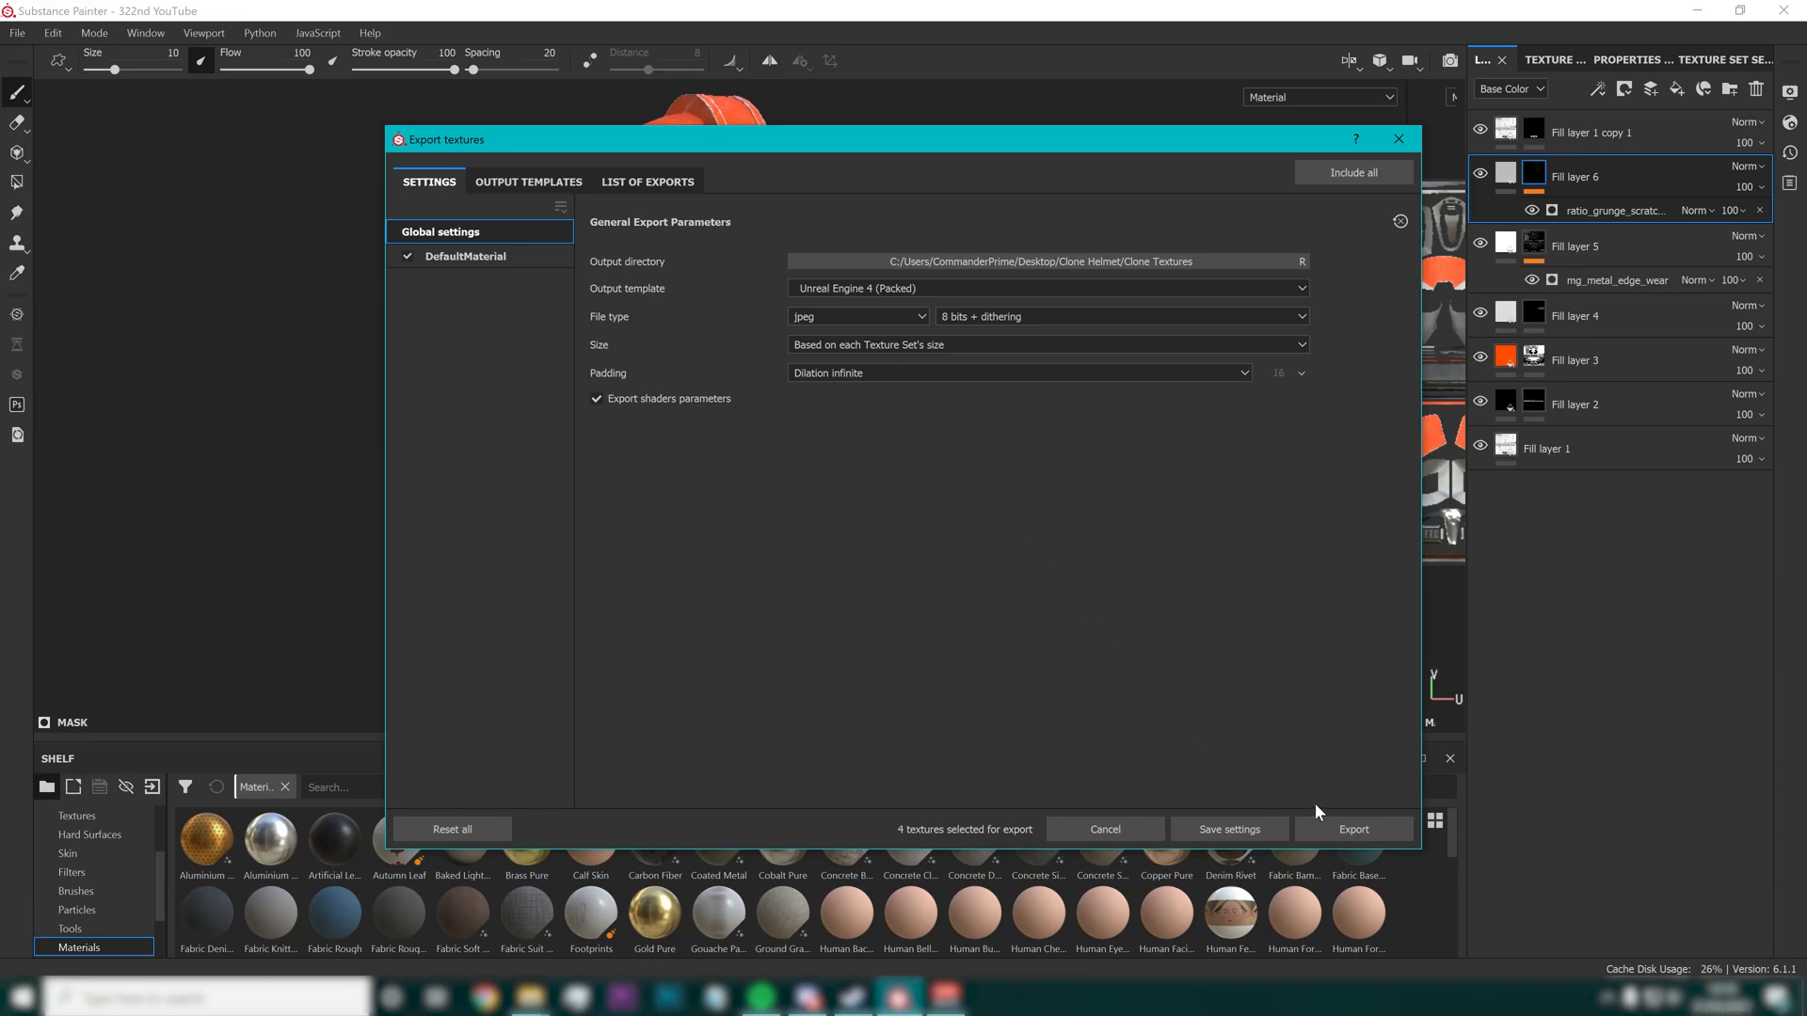
left_click(1333, 825)
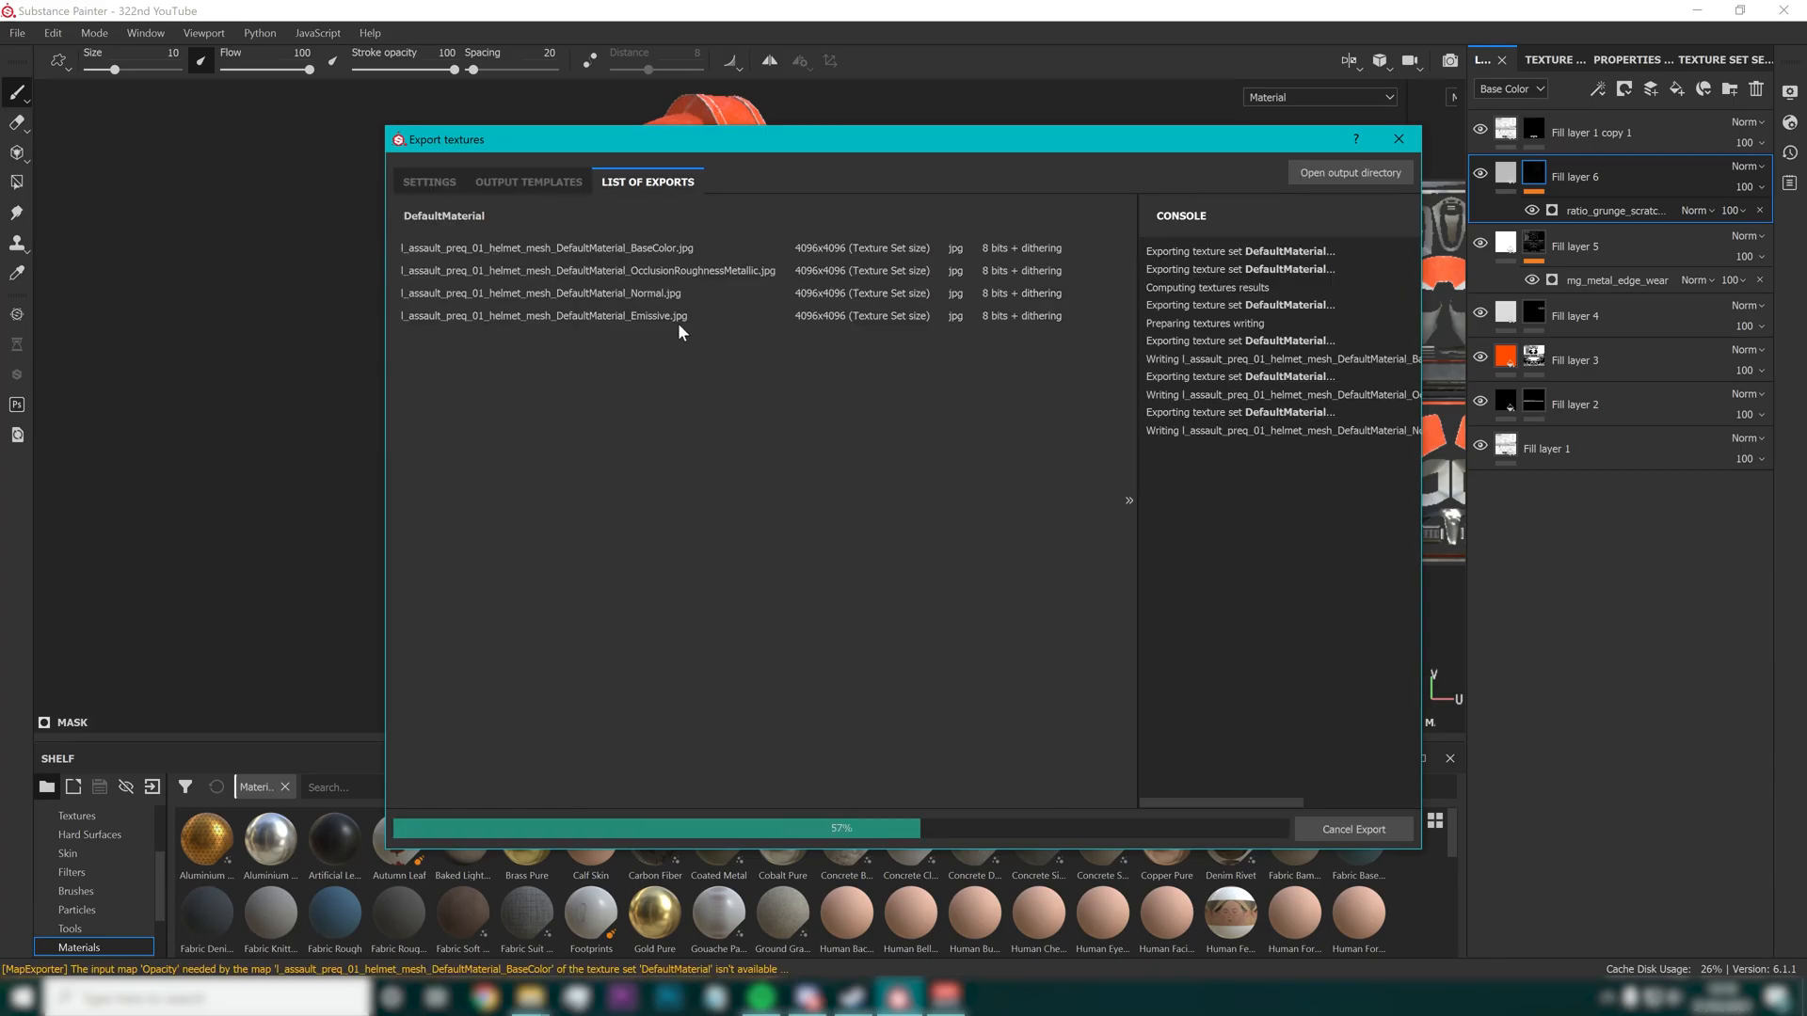
left_click_drag(706, 143, 654, 93)
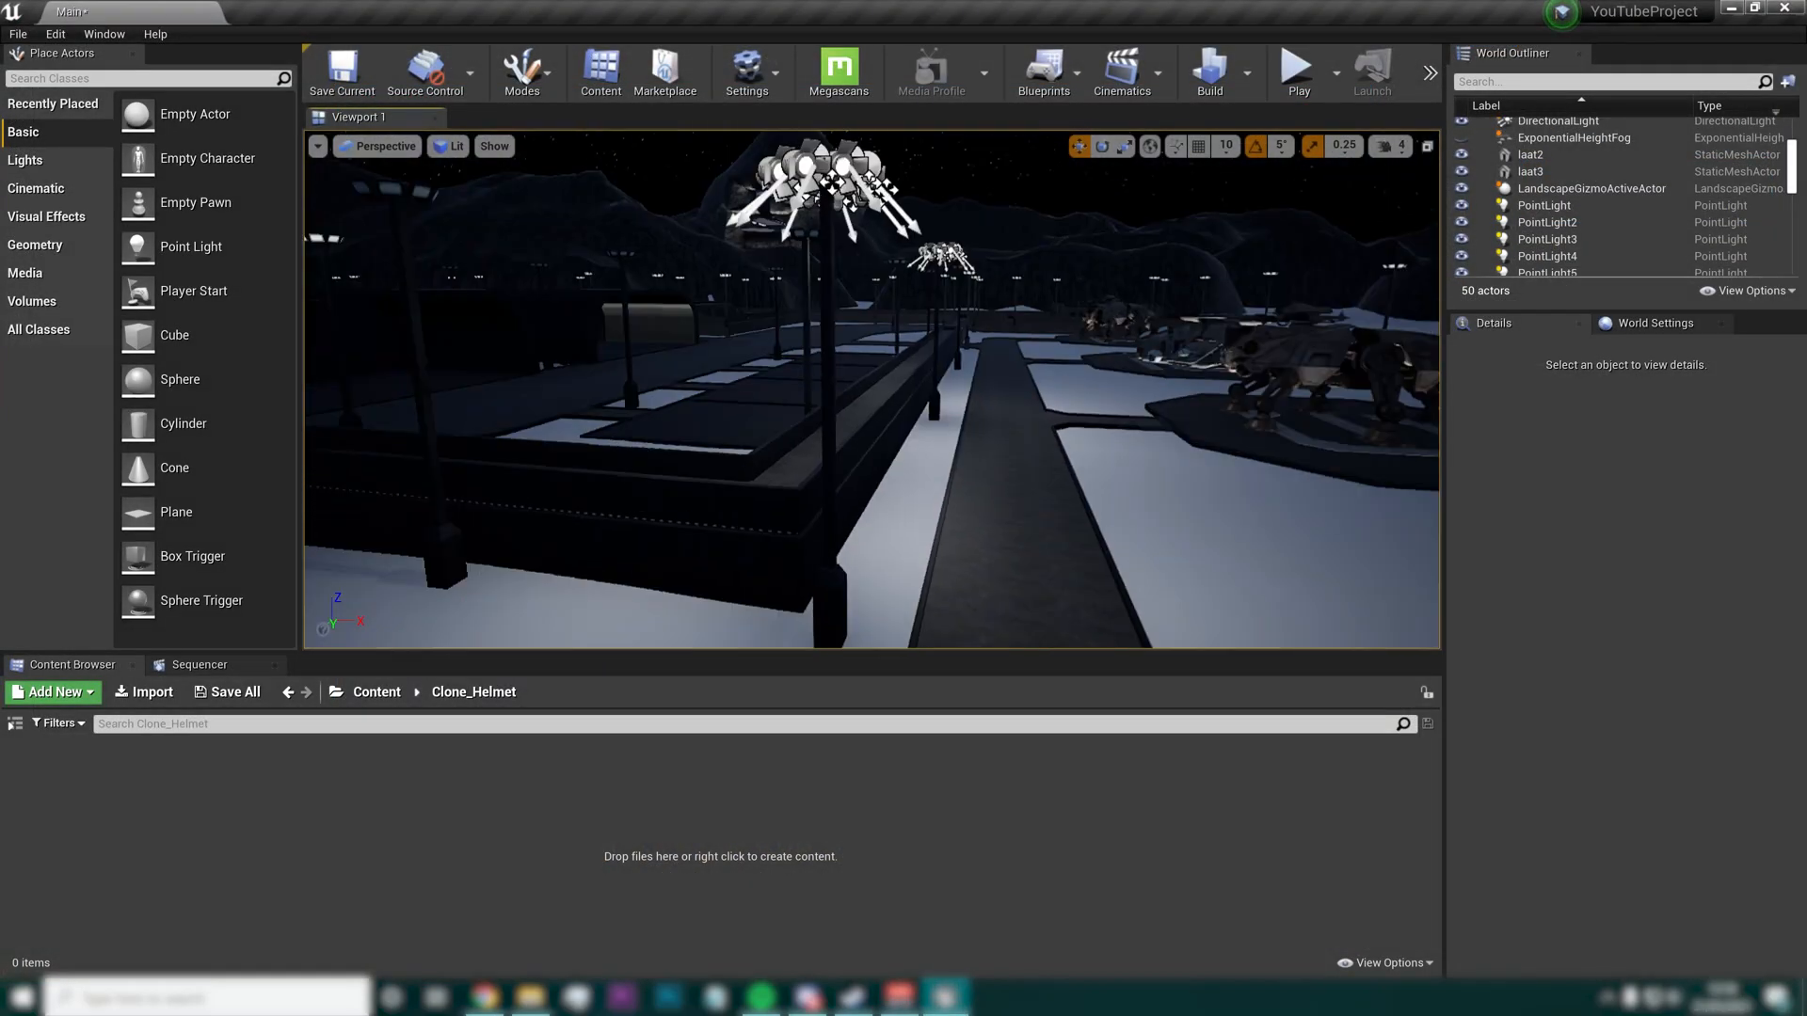
mouse_move(872, 390)
right_mouse_down()
mouse_move(574, 399)
mouse_move(1035, 424)
mouse_move(753, 391)
mouse_move(755, 325)
mouse_move(804, 288)
mouse_move(316, 388)
mouse_move(833, 410)
mouse_move(527, 406)
mouse_move(595, 405)
right_mouse_up()
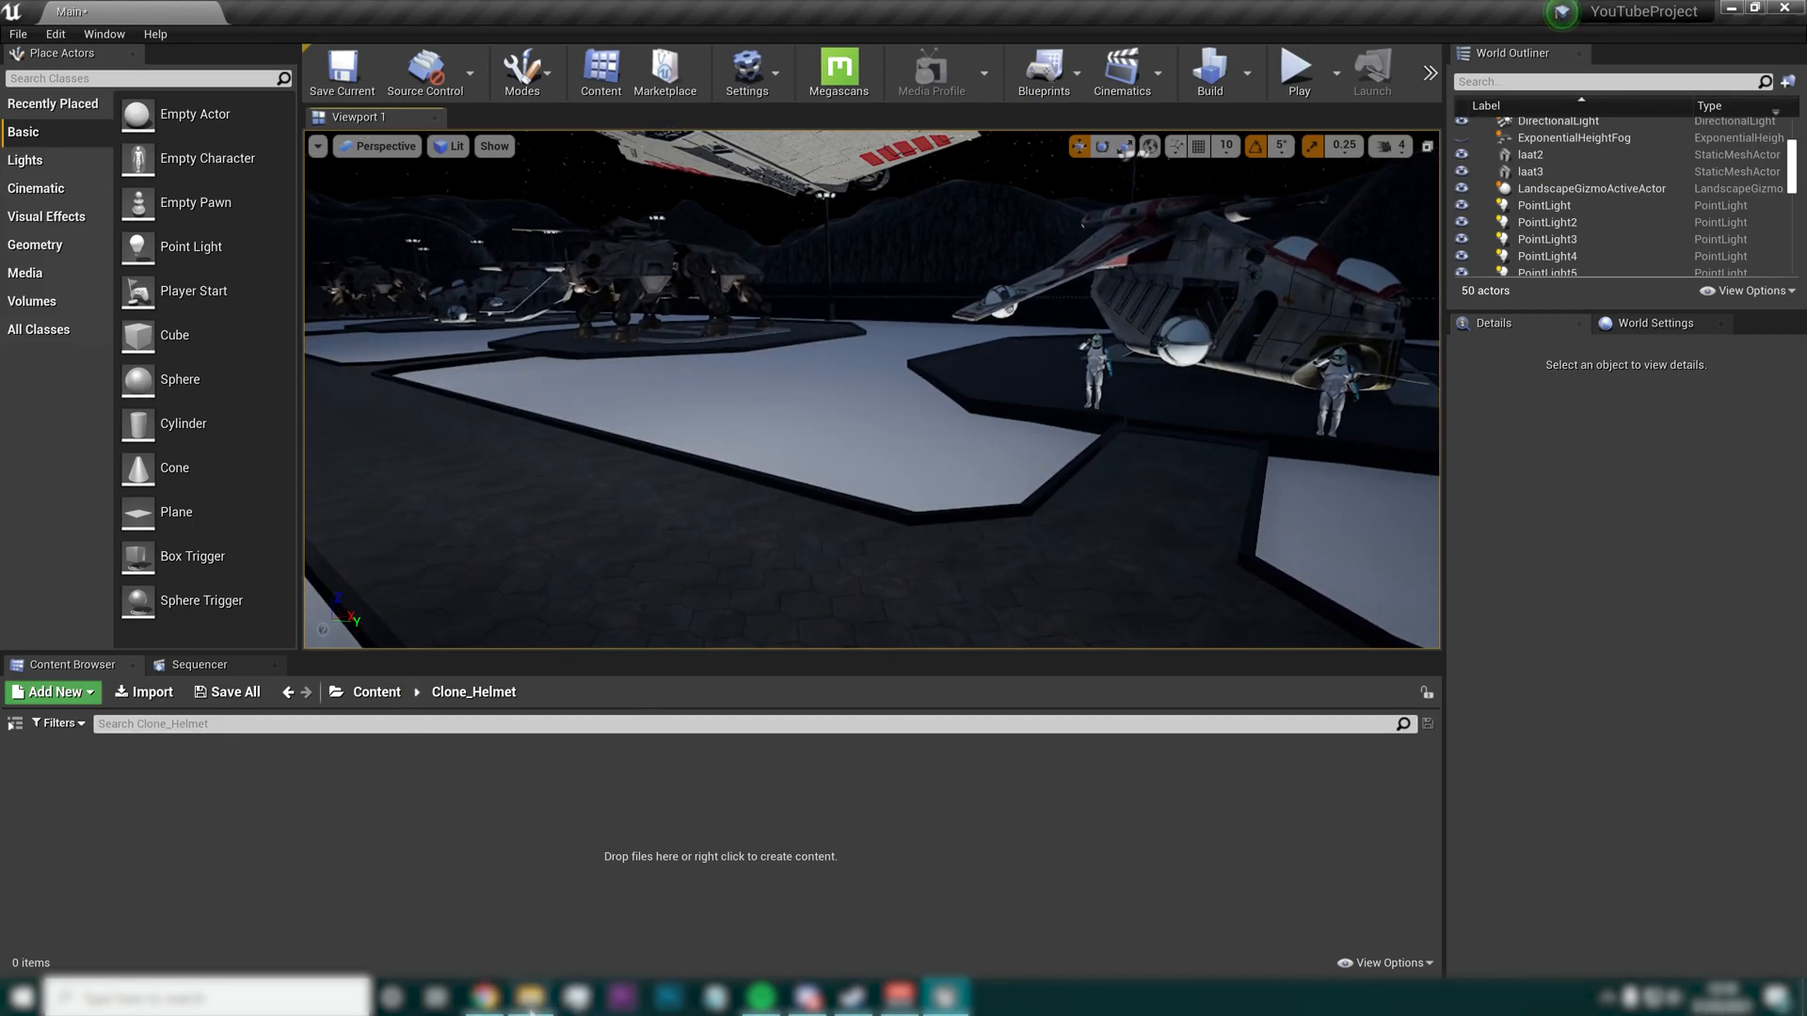
mouse_move(530, 1009)
left_click(530, 917)
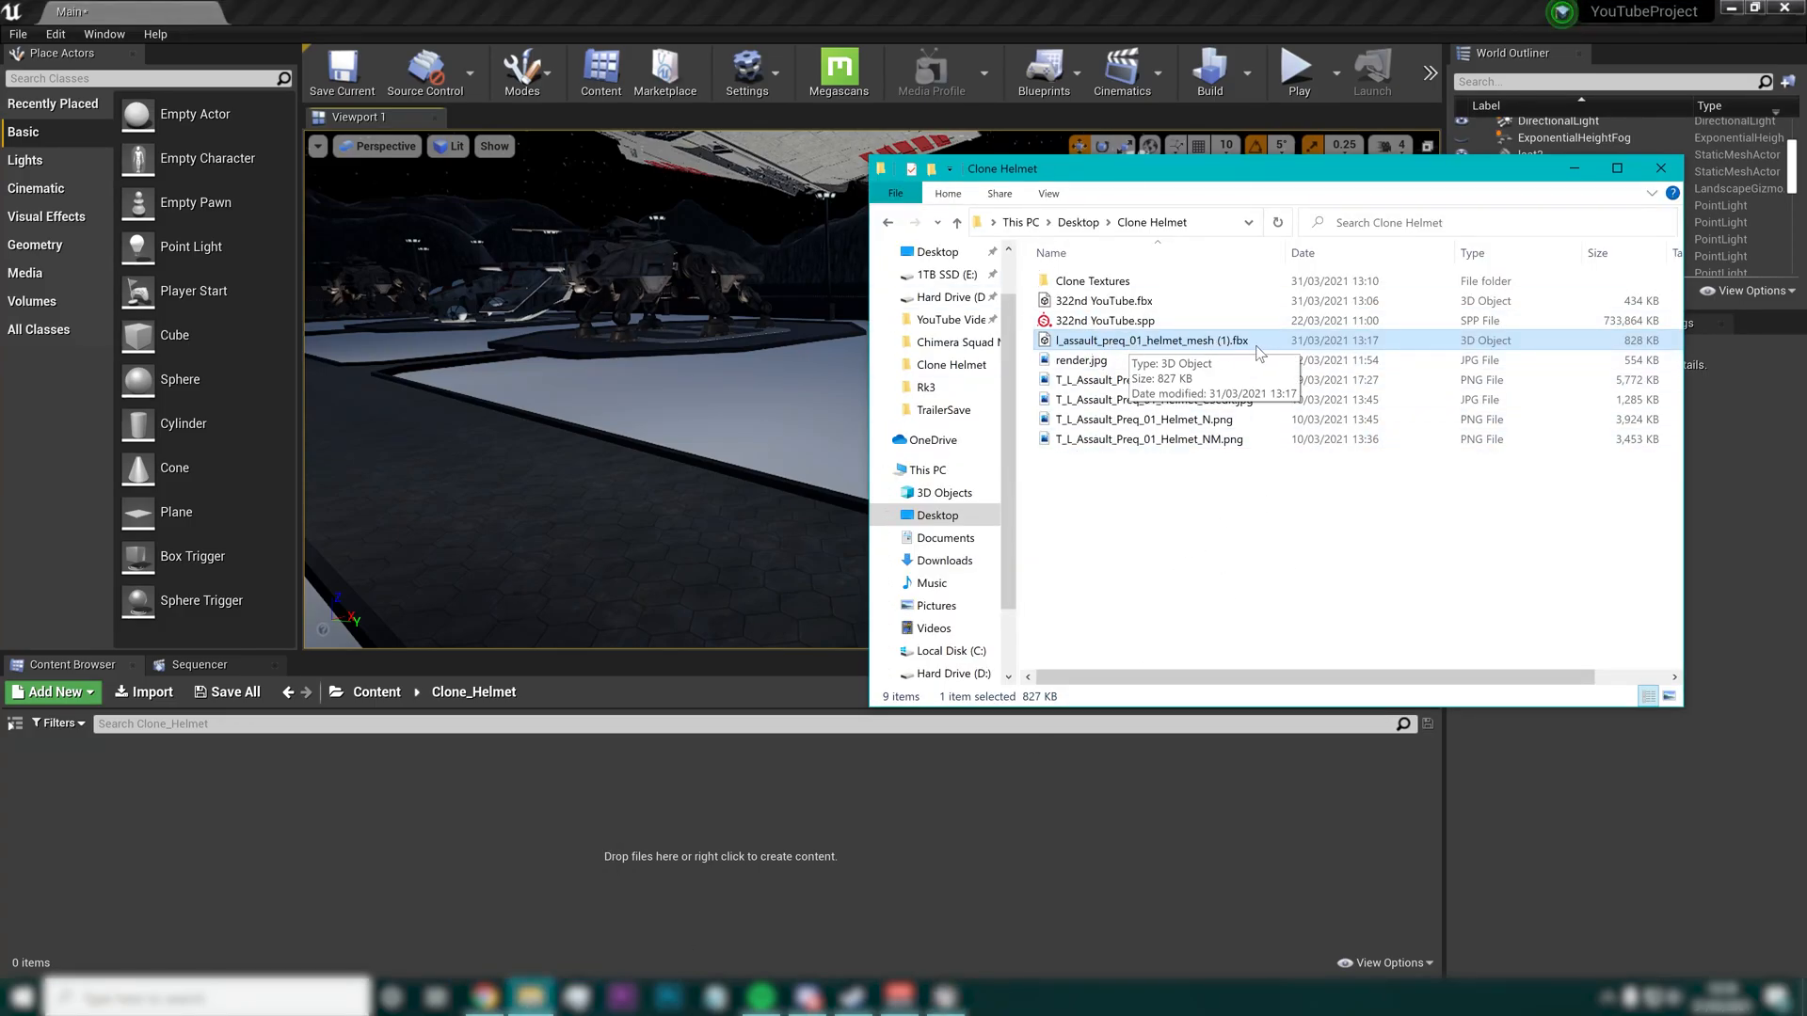
left_click(1088, 302)
left_click_drag(1088, 306, 464, 895)
left_click(810, 166)
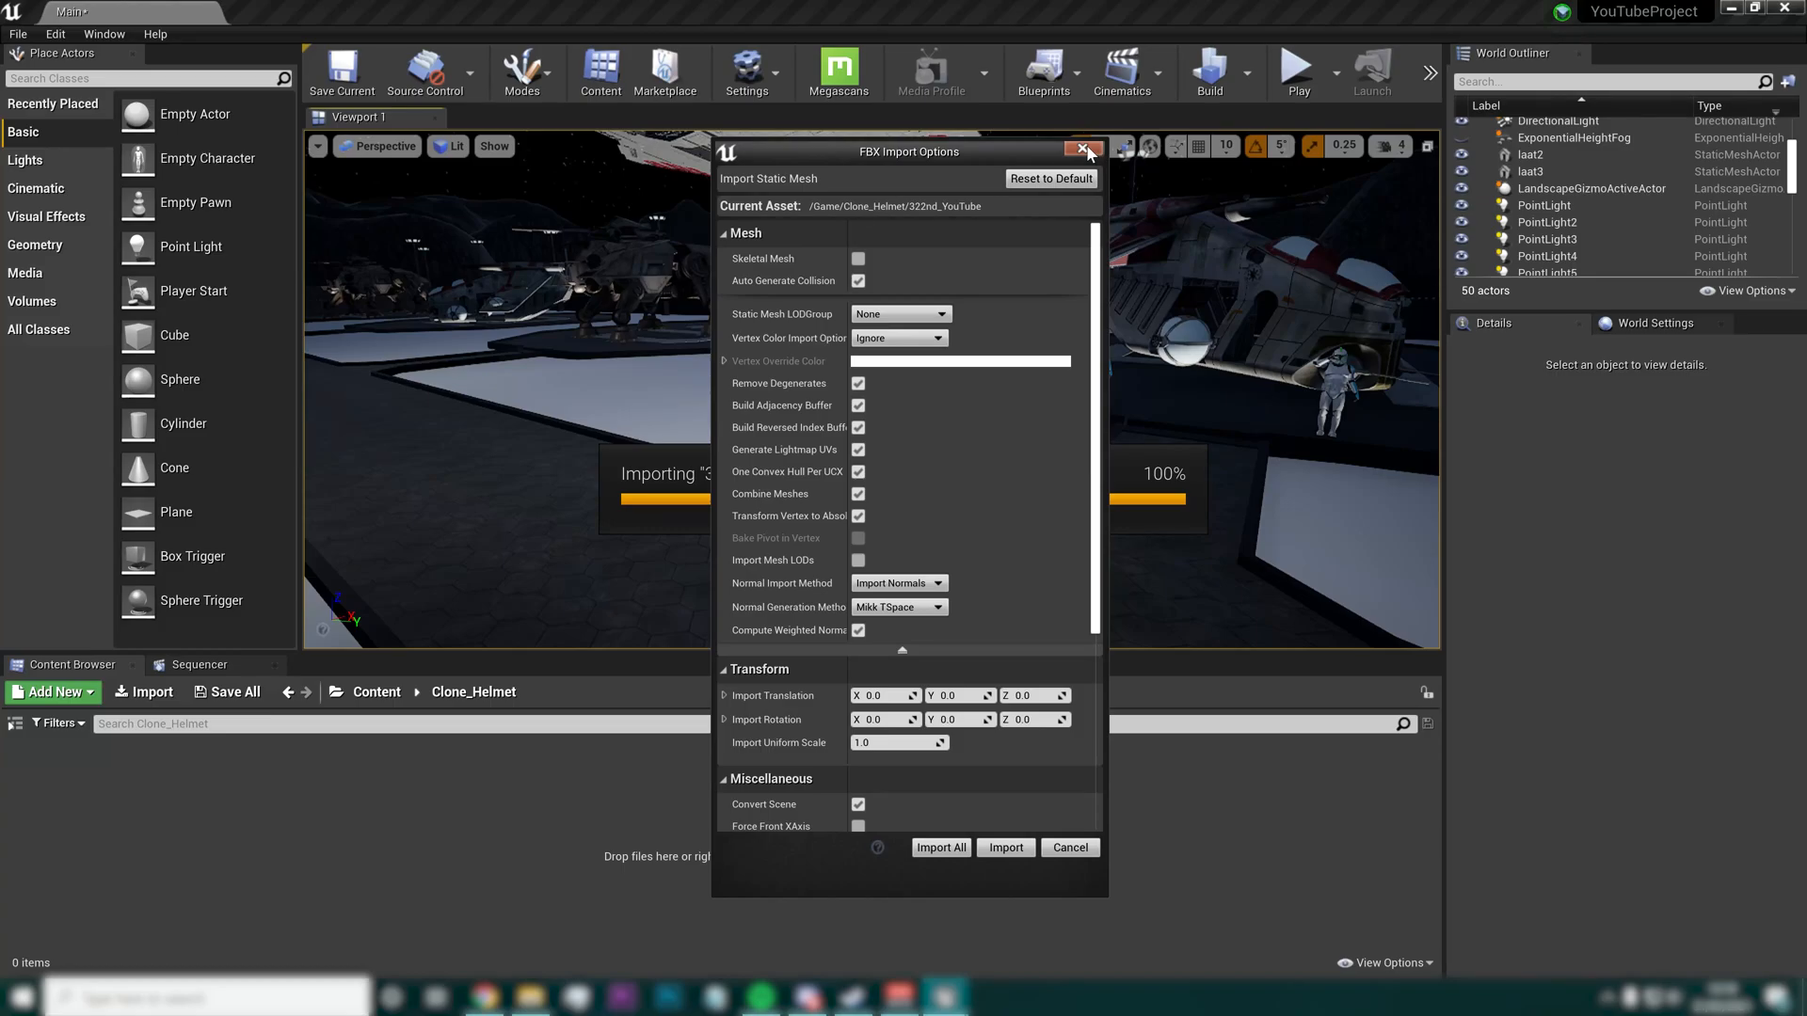
left_click(1084, 150)
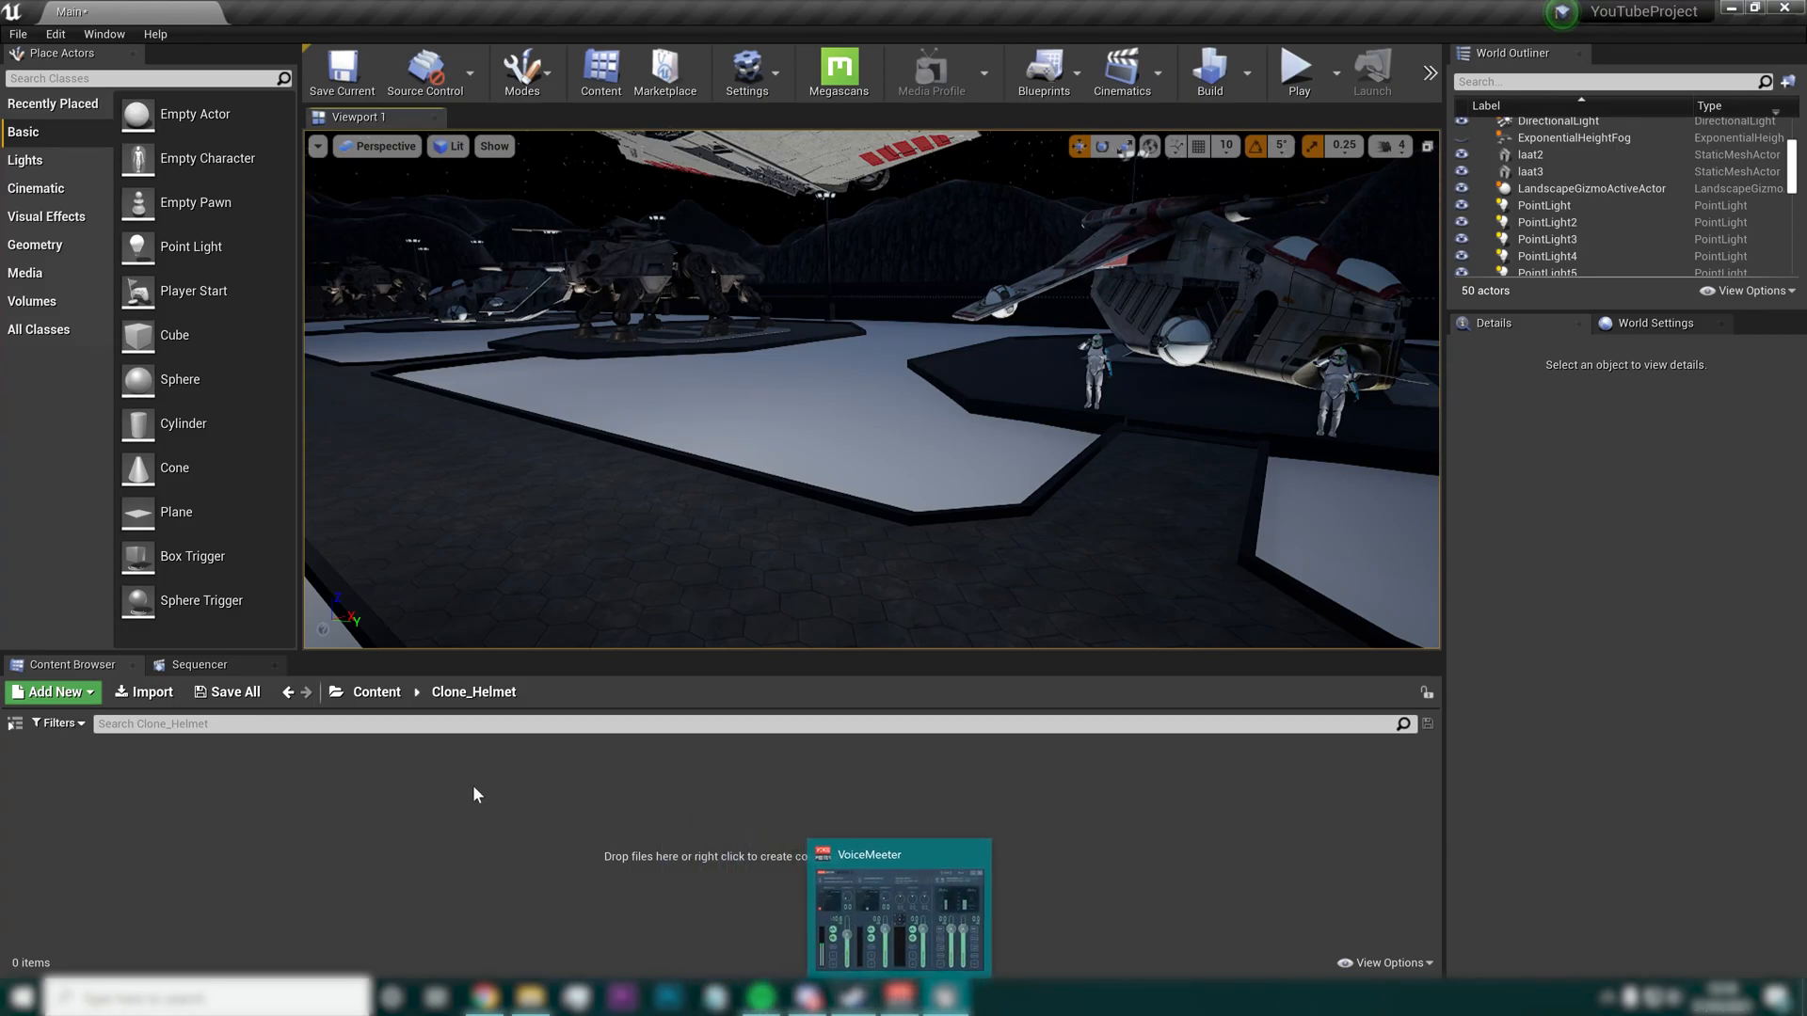
Import l_assault_preq_01_helmet_mesh (1).fbx from the Clone Helmet folder into Unreal Engine's Clone_Helmet folder as a skeletal mesh, dismissing the import log
left_click(530, 998)
mouse_move(1129, 339)
left_mouse_down()
mouse_move(978, 365)
mouse_move(496, 889)
left_mouse_up()
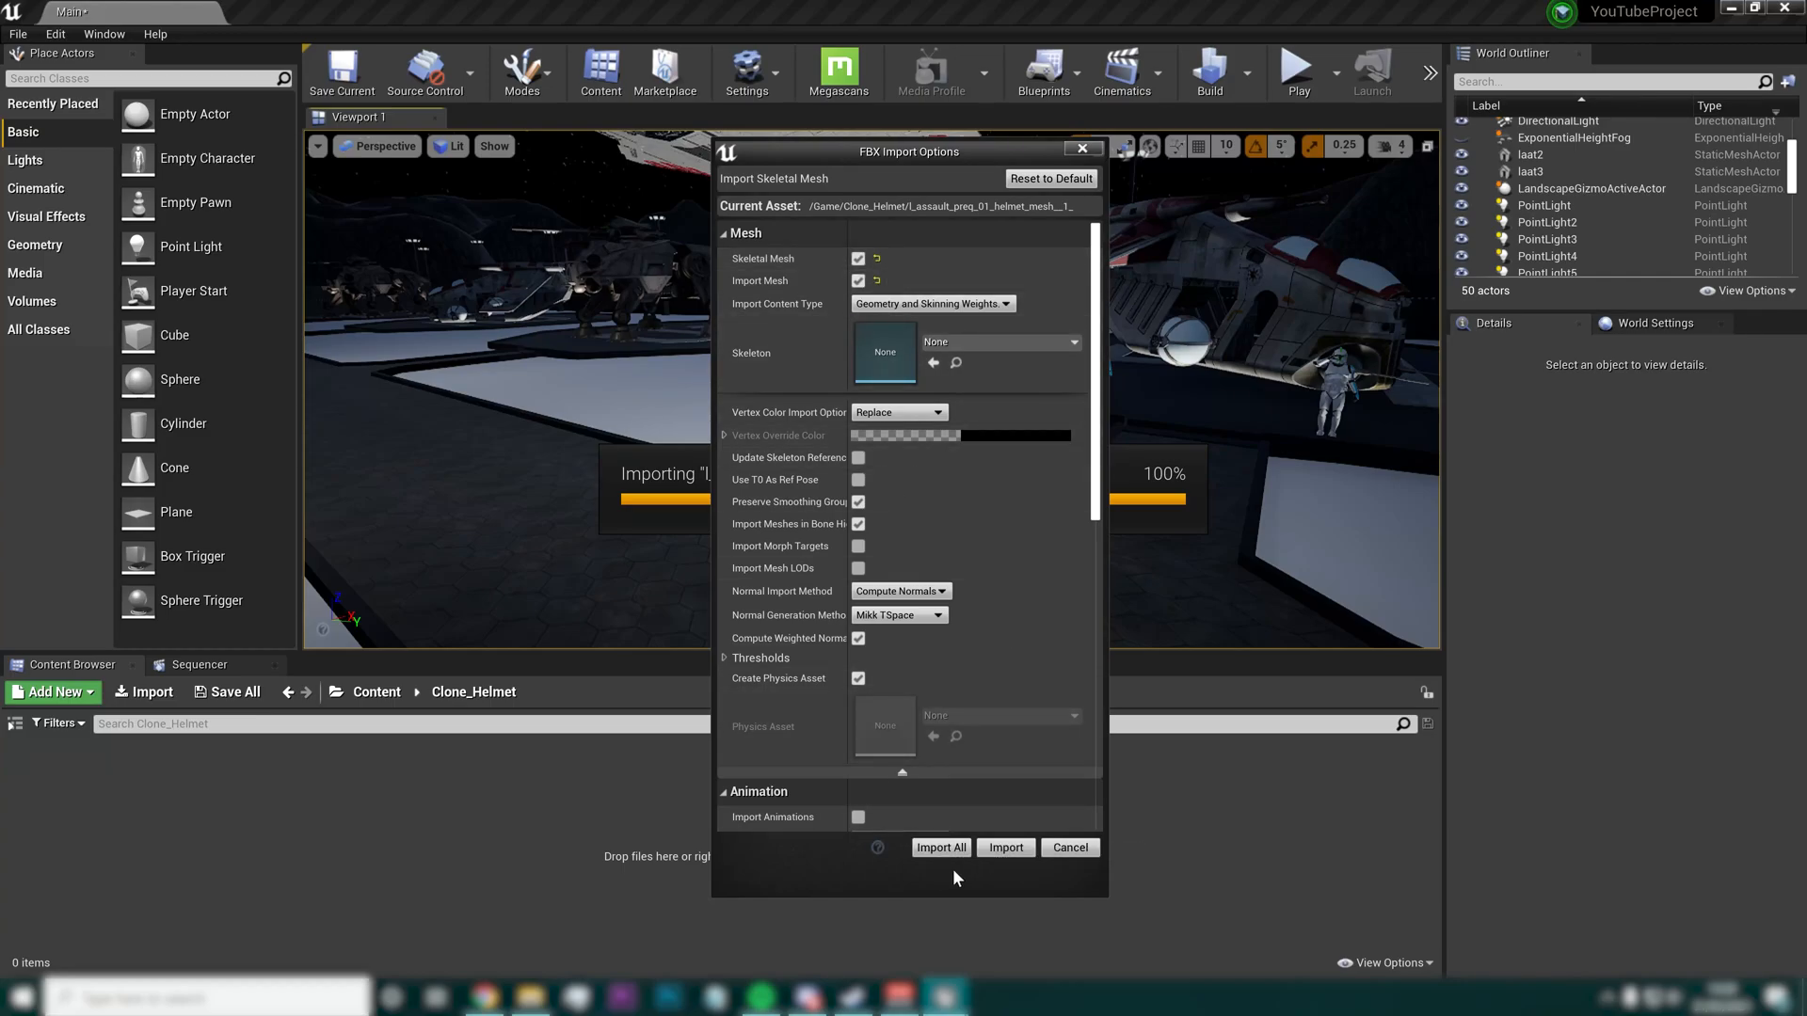
left_click(959, 842)
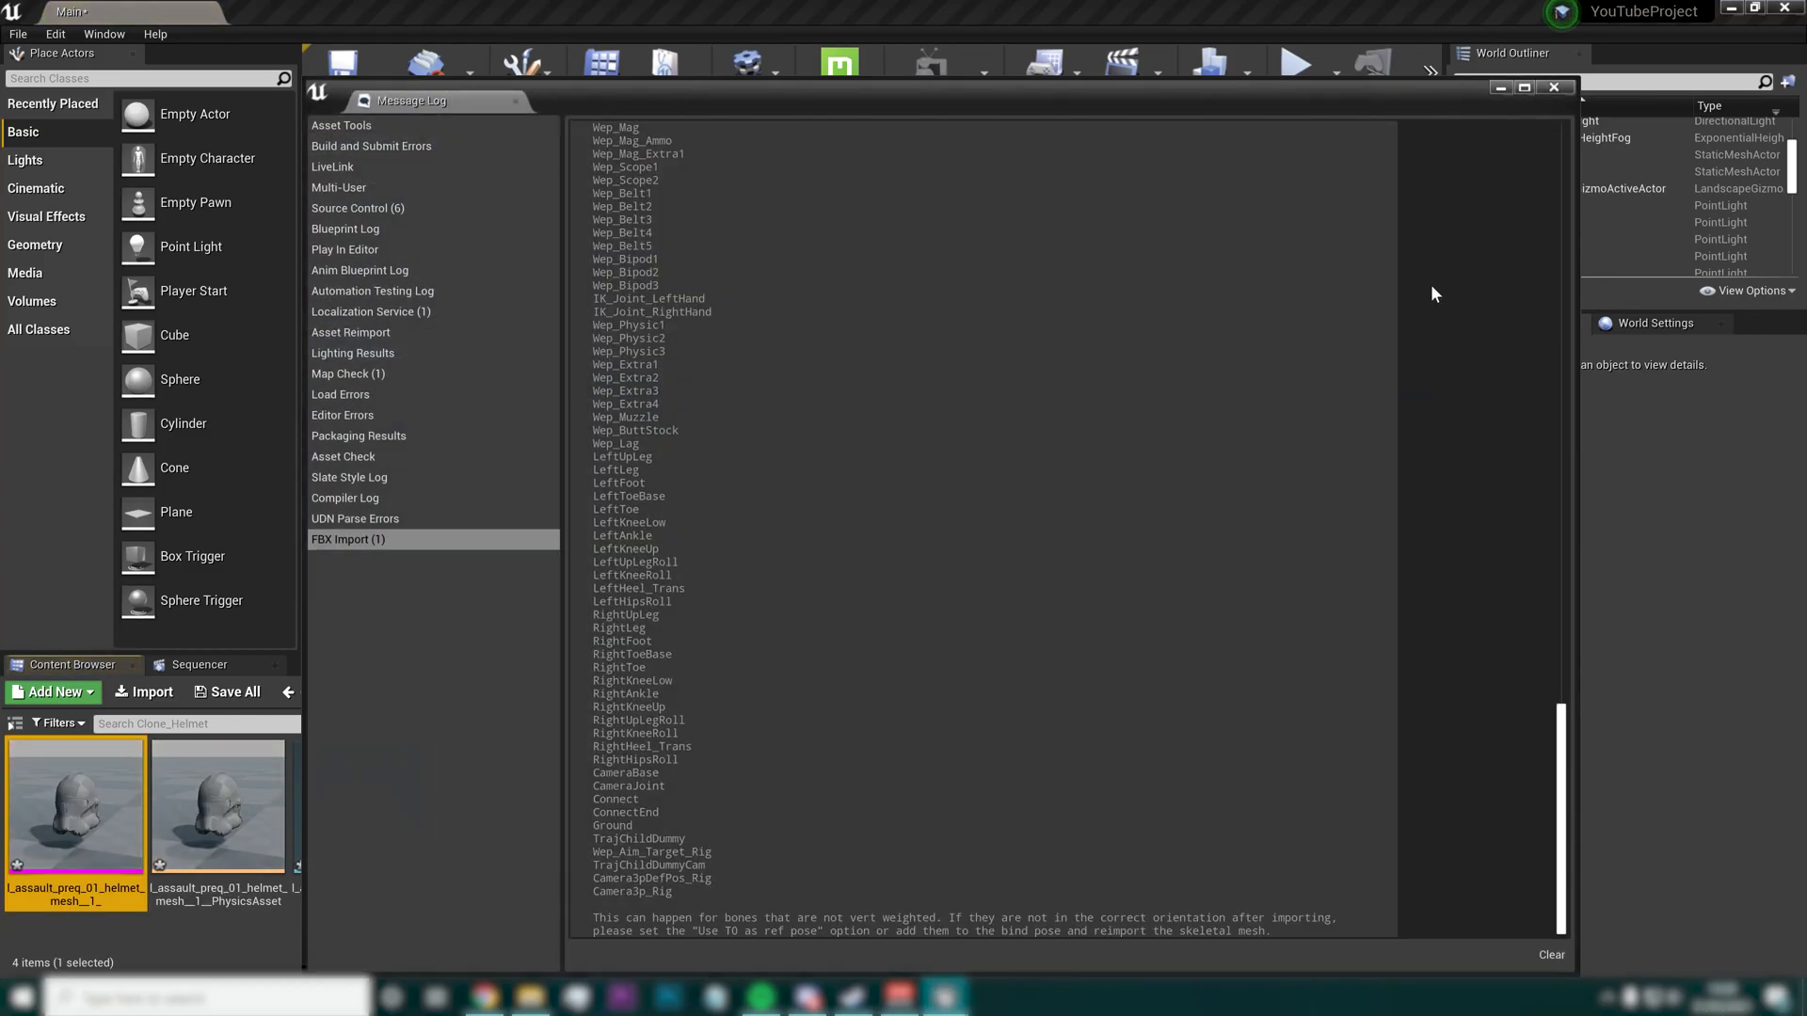
left_click(1554, 87)
Open the imported helmet's skeleton, inspect the LeftForeArm bone and close the skeleton editor
double_click(405, 803)
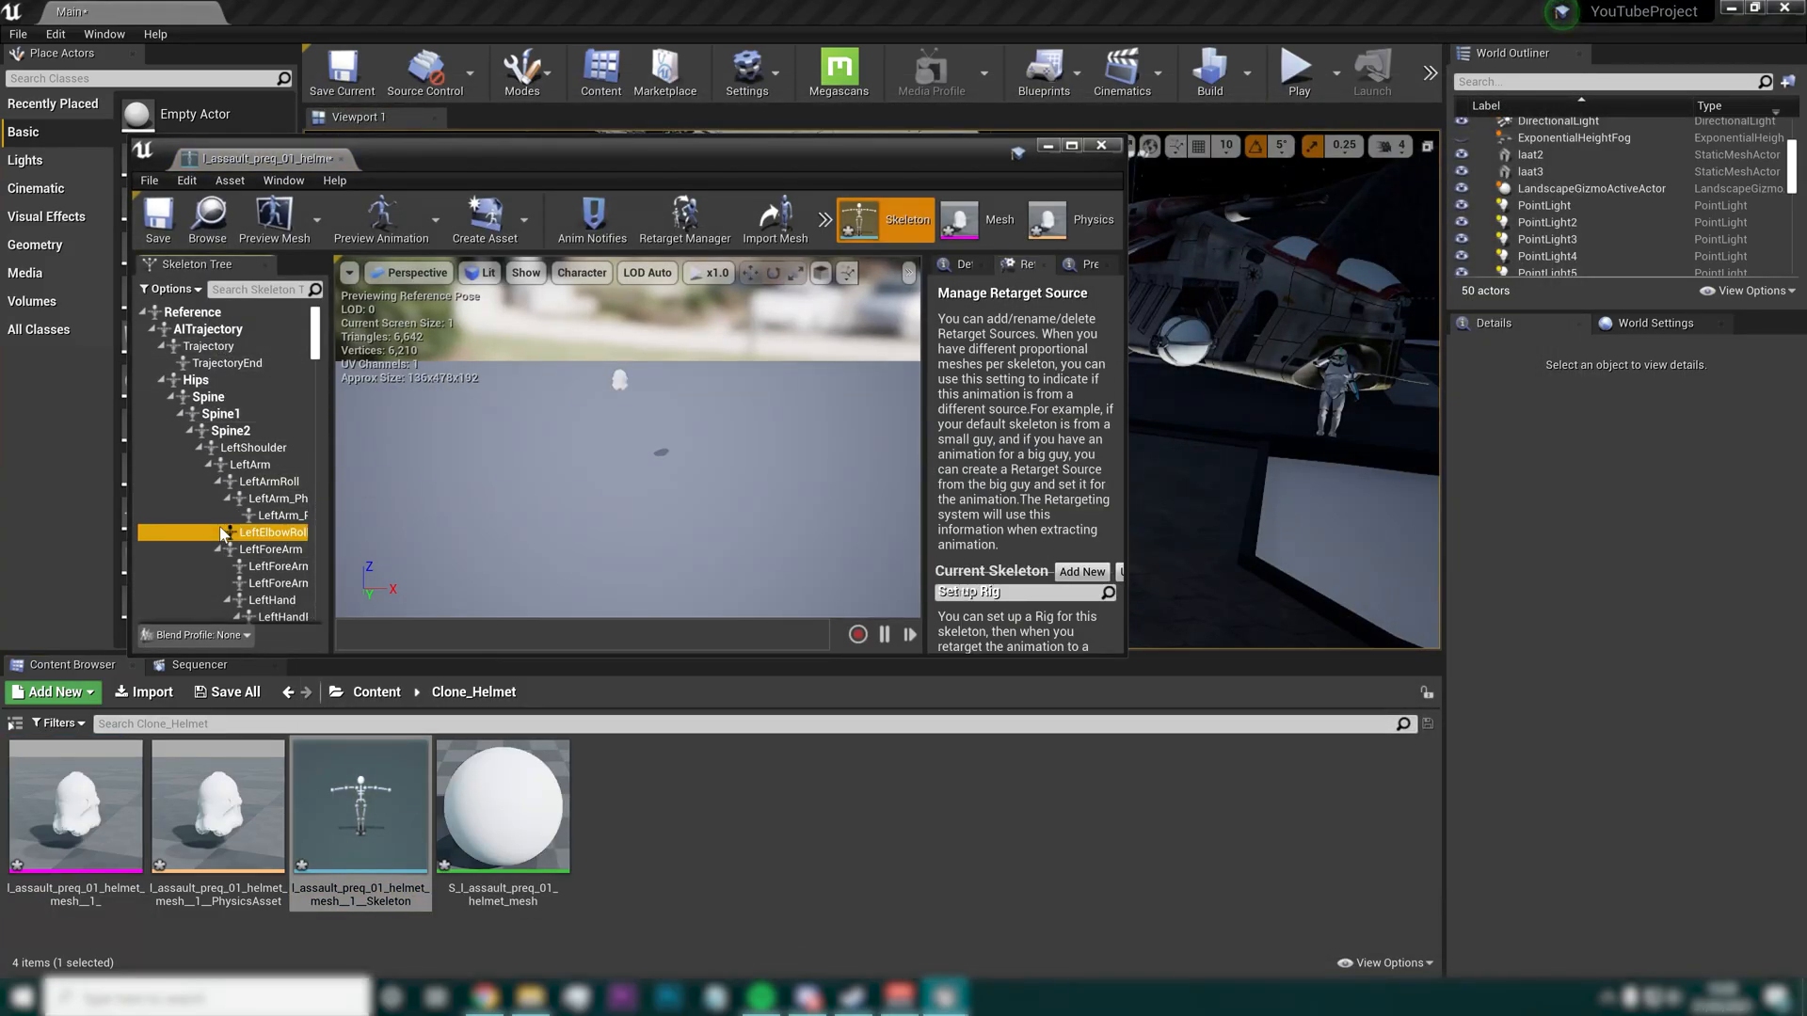
left_click(271, 549)
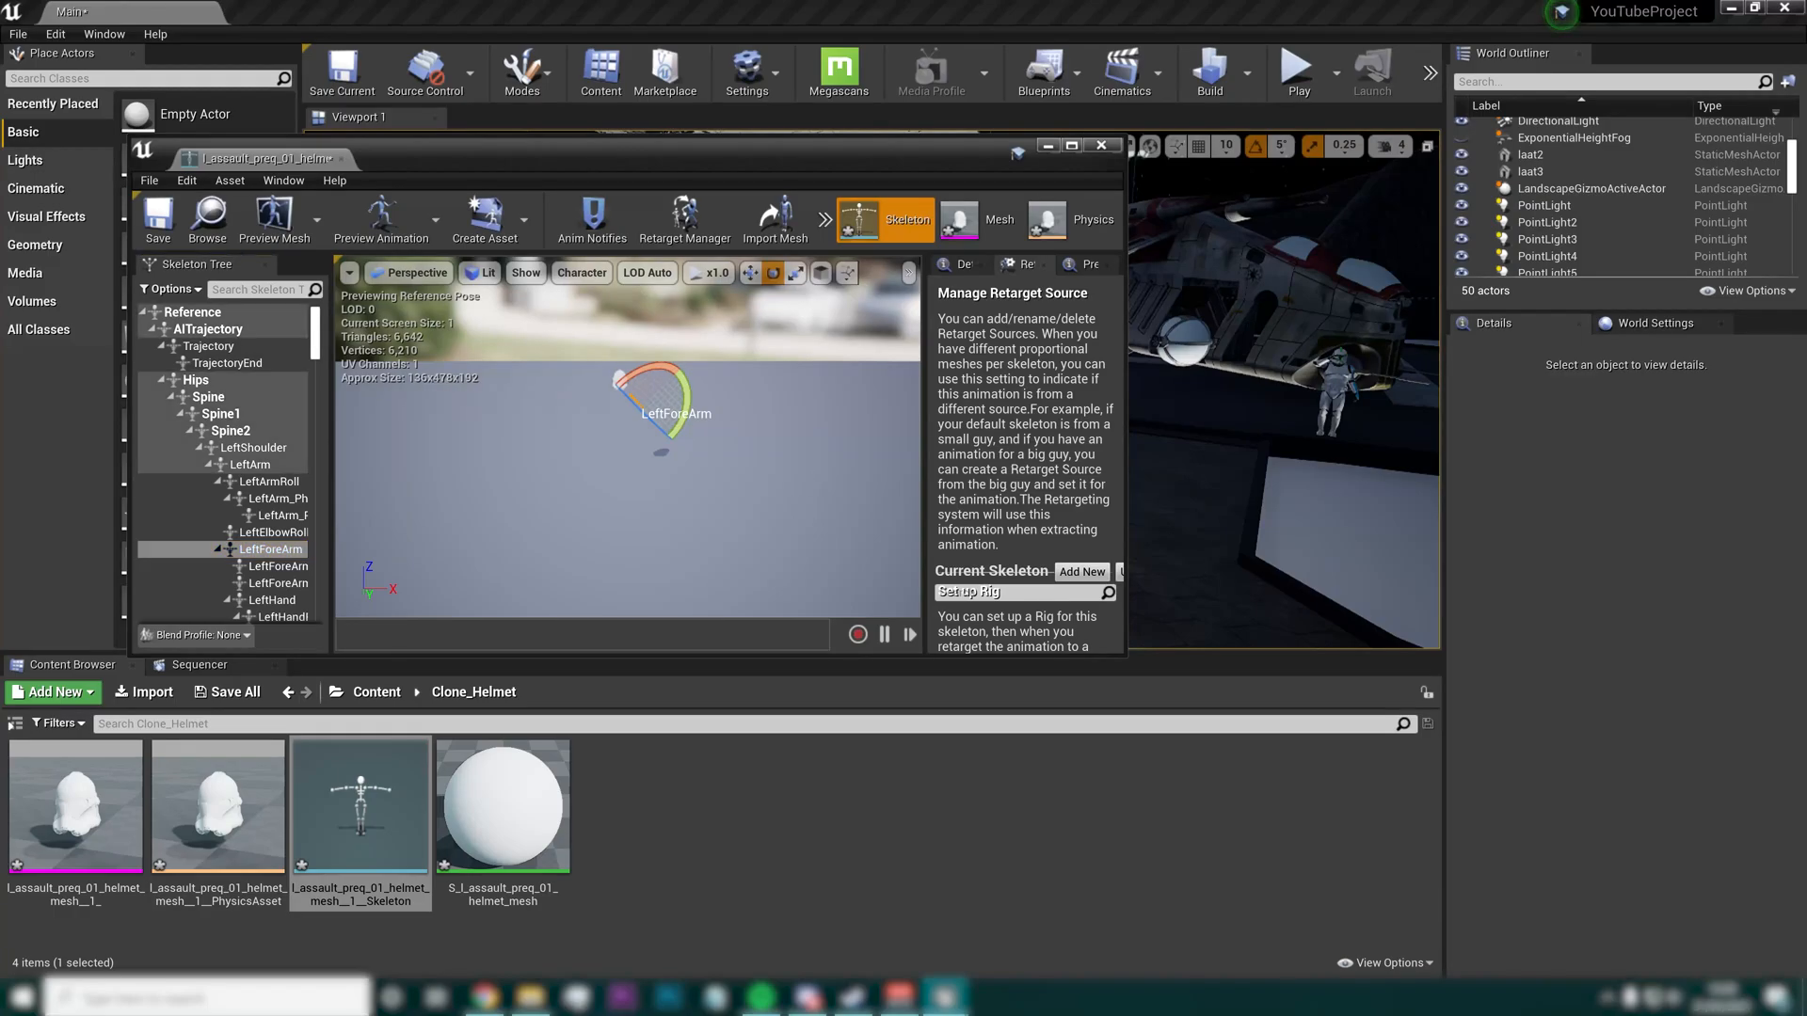
left_click(798, 504)
left_click(1102, 147)
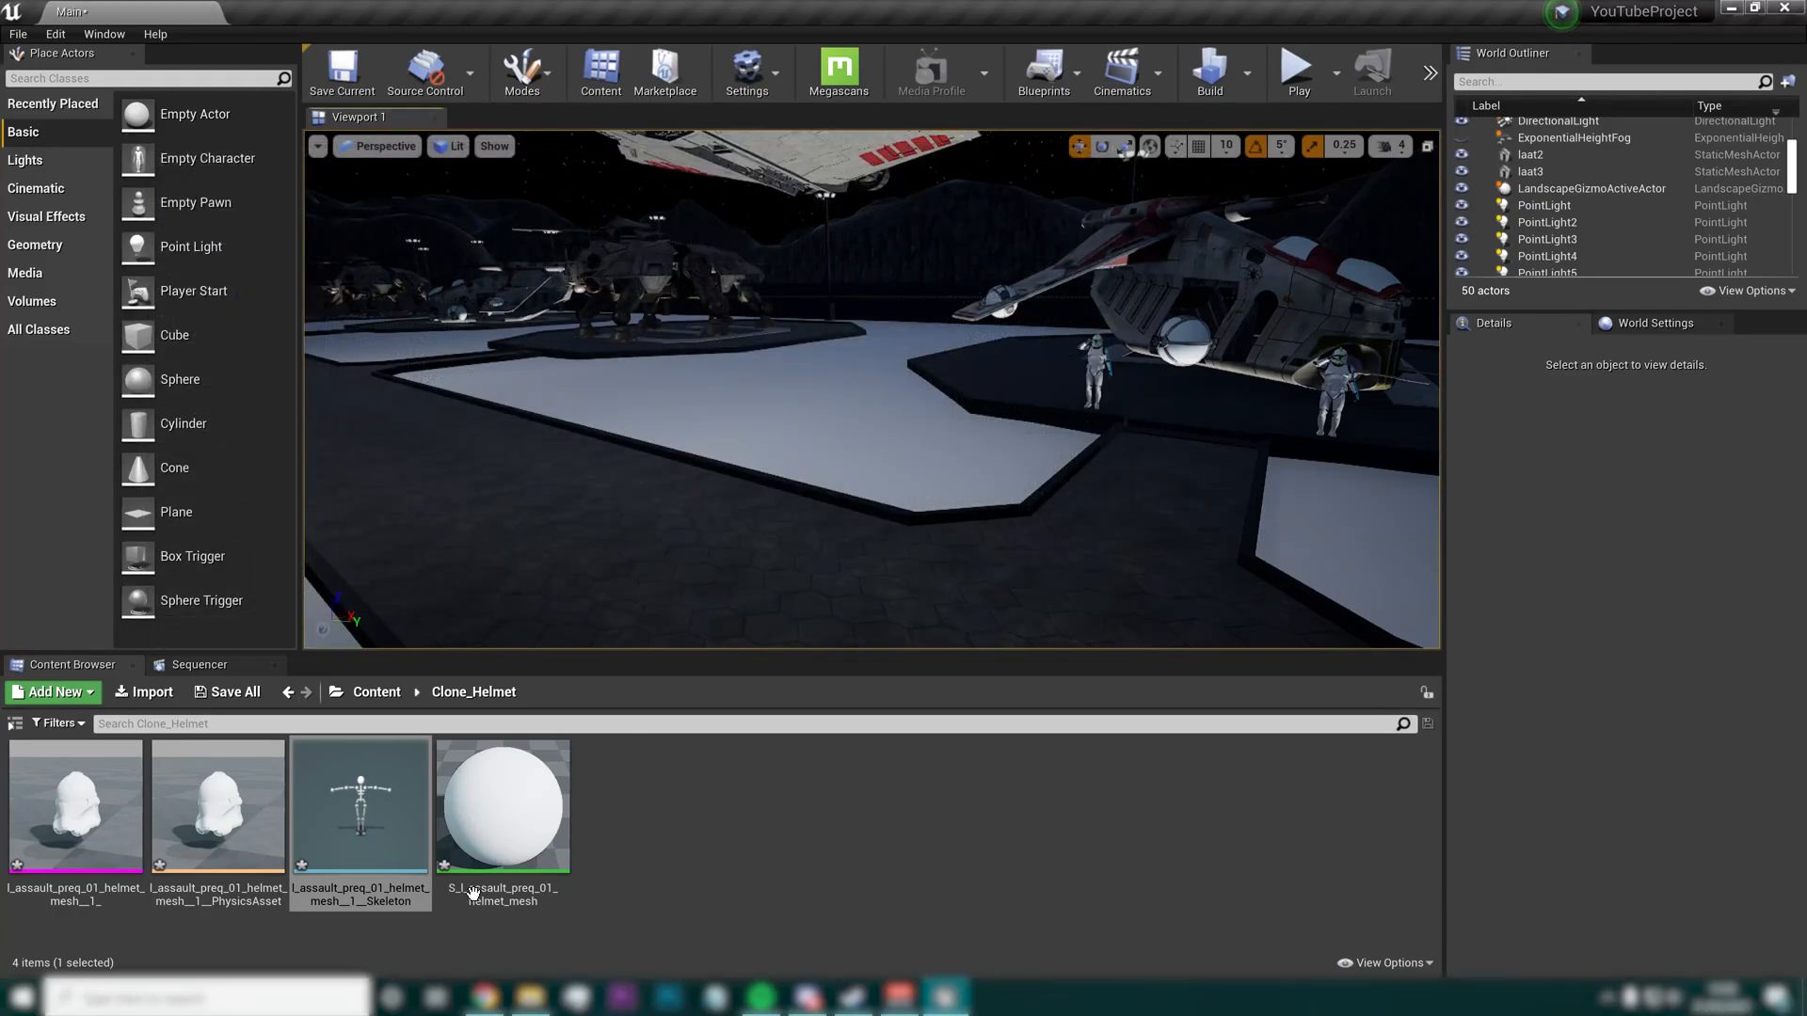
Import the BaseColor, Normal and OcclusionRoughnessMetallic JPGs from Clone Textures into Clone_Helmet, accepting the normal map import
left_click(450, 899)
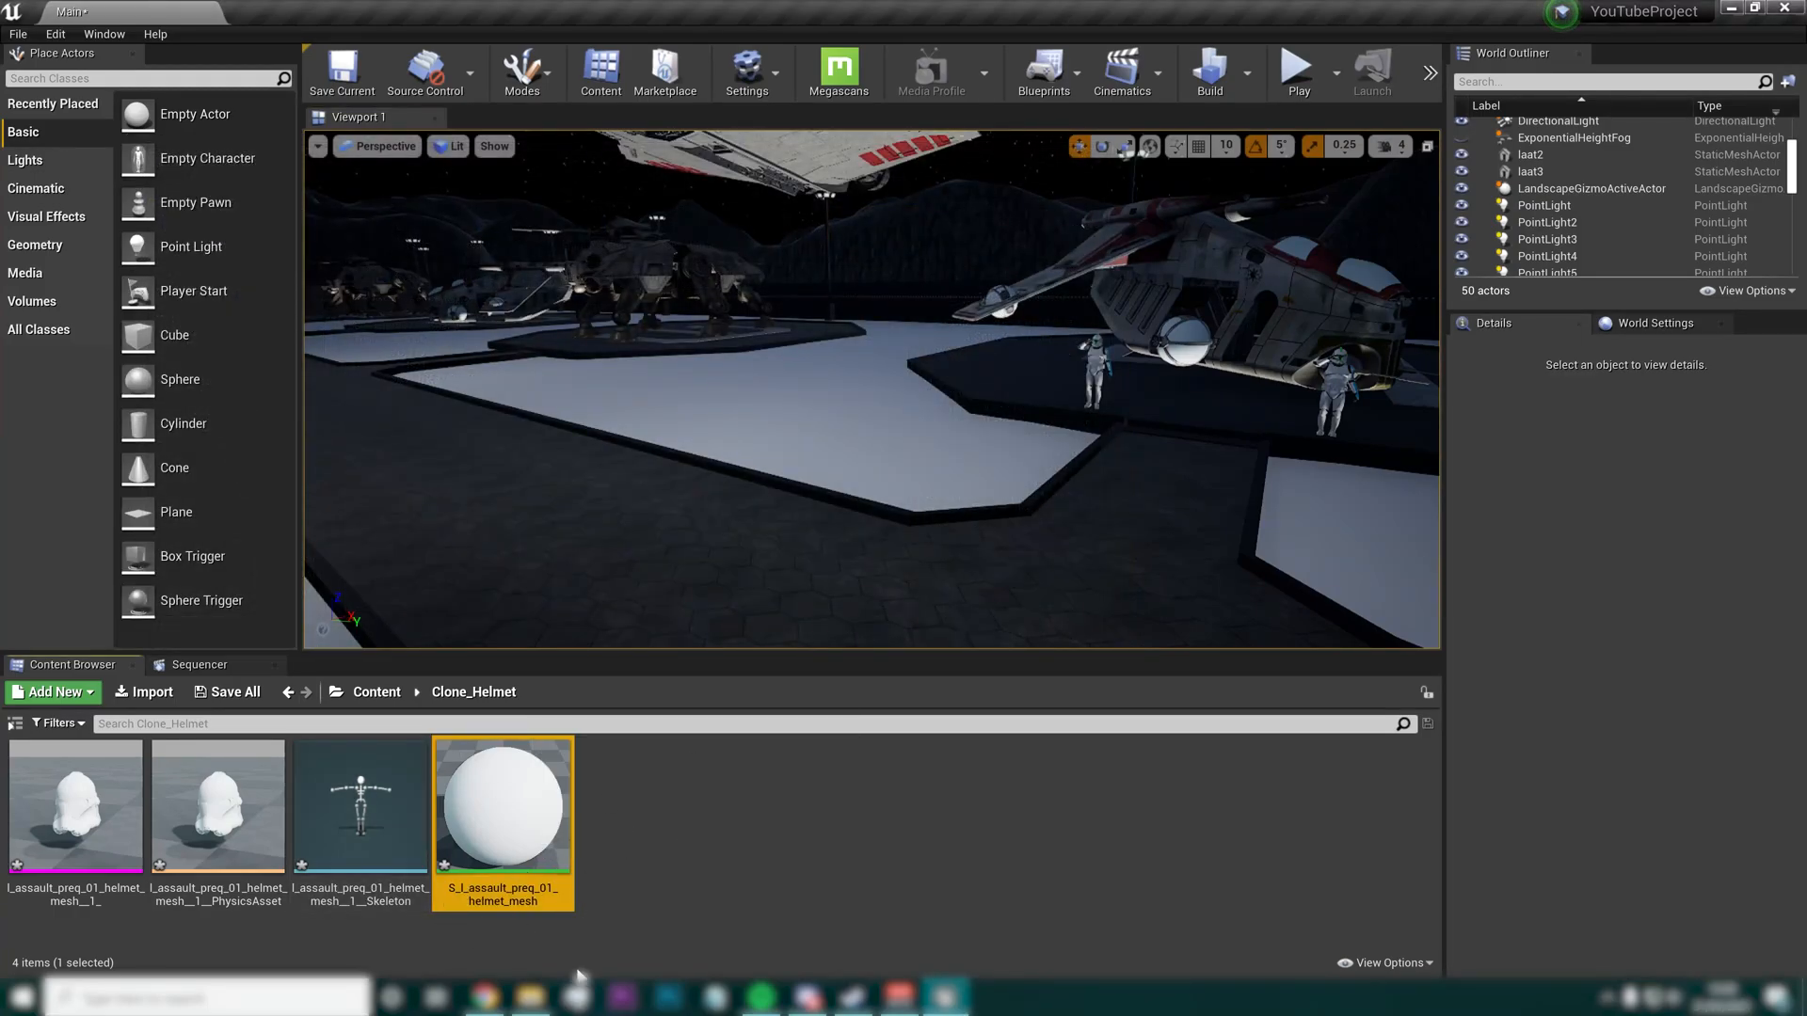
left_click(530, 996)
double_click(1068, 280)
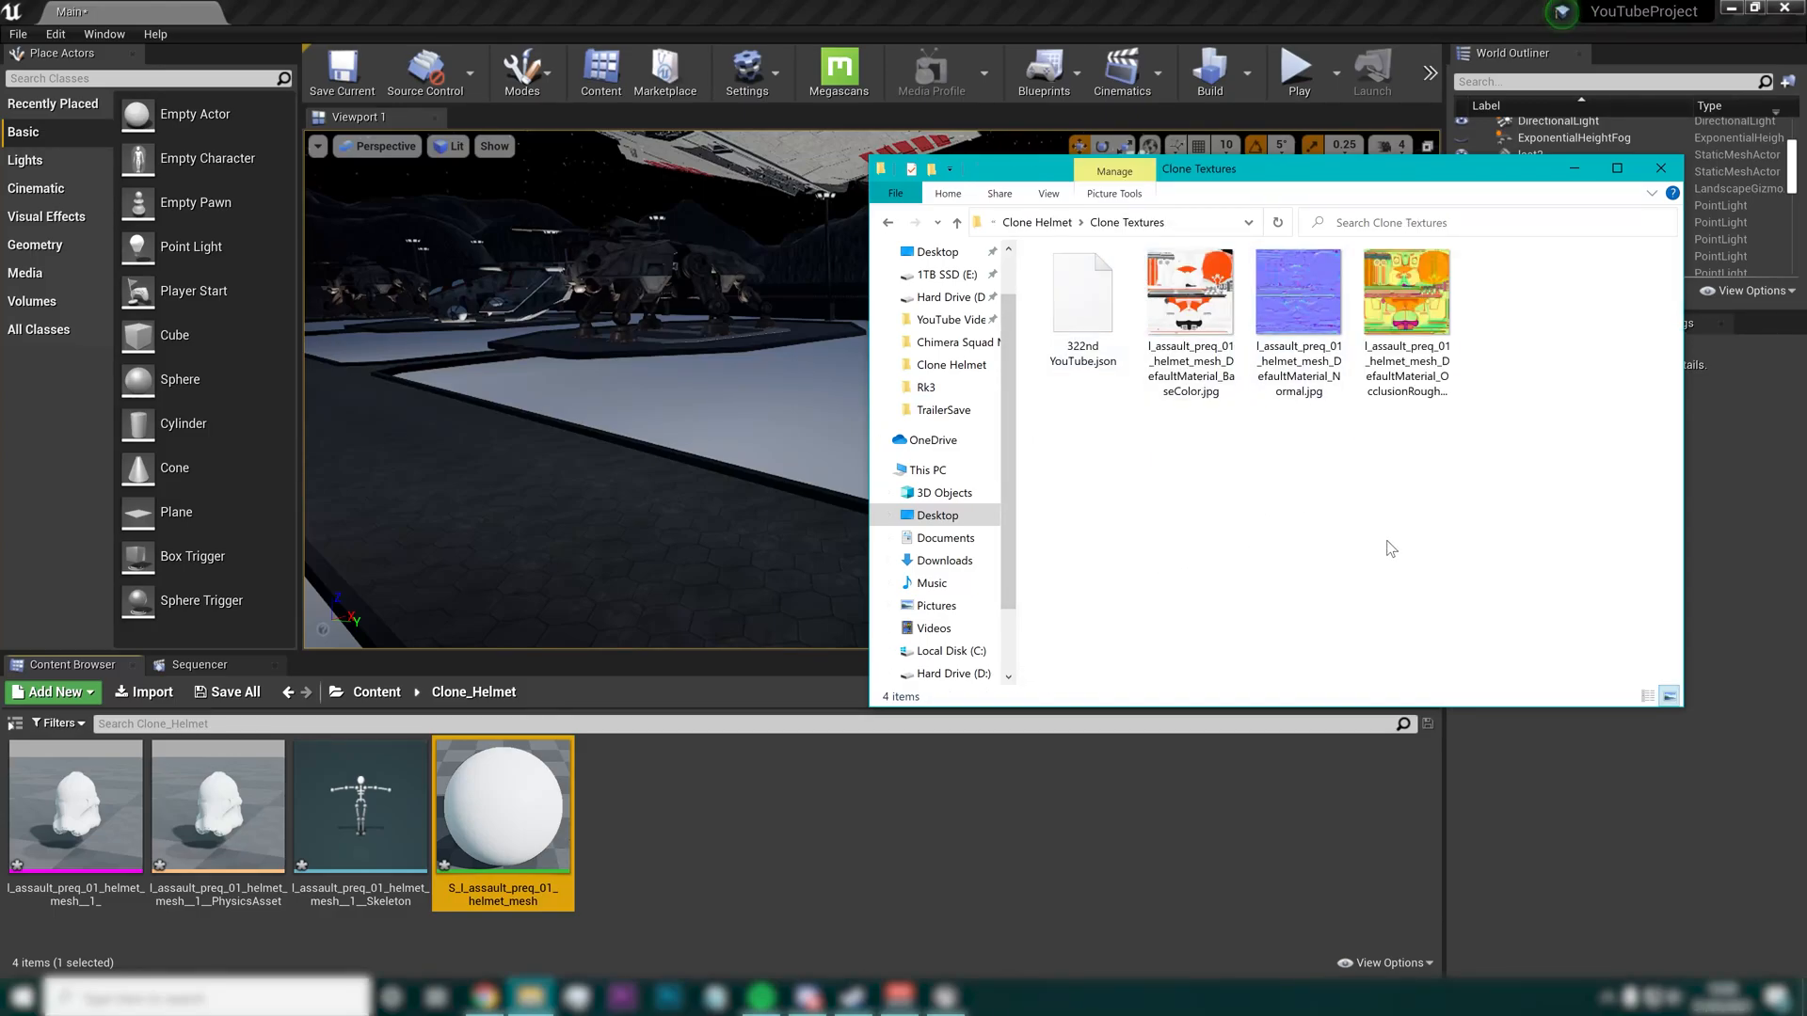
left_click_drag(1160, 505, 1435, 316)
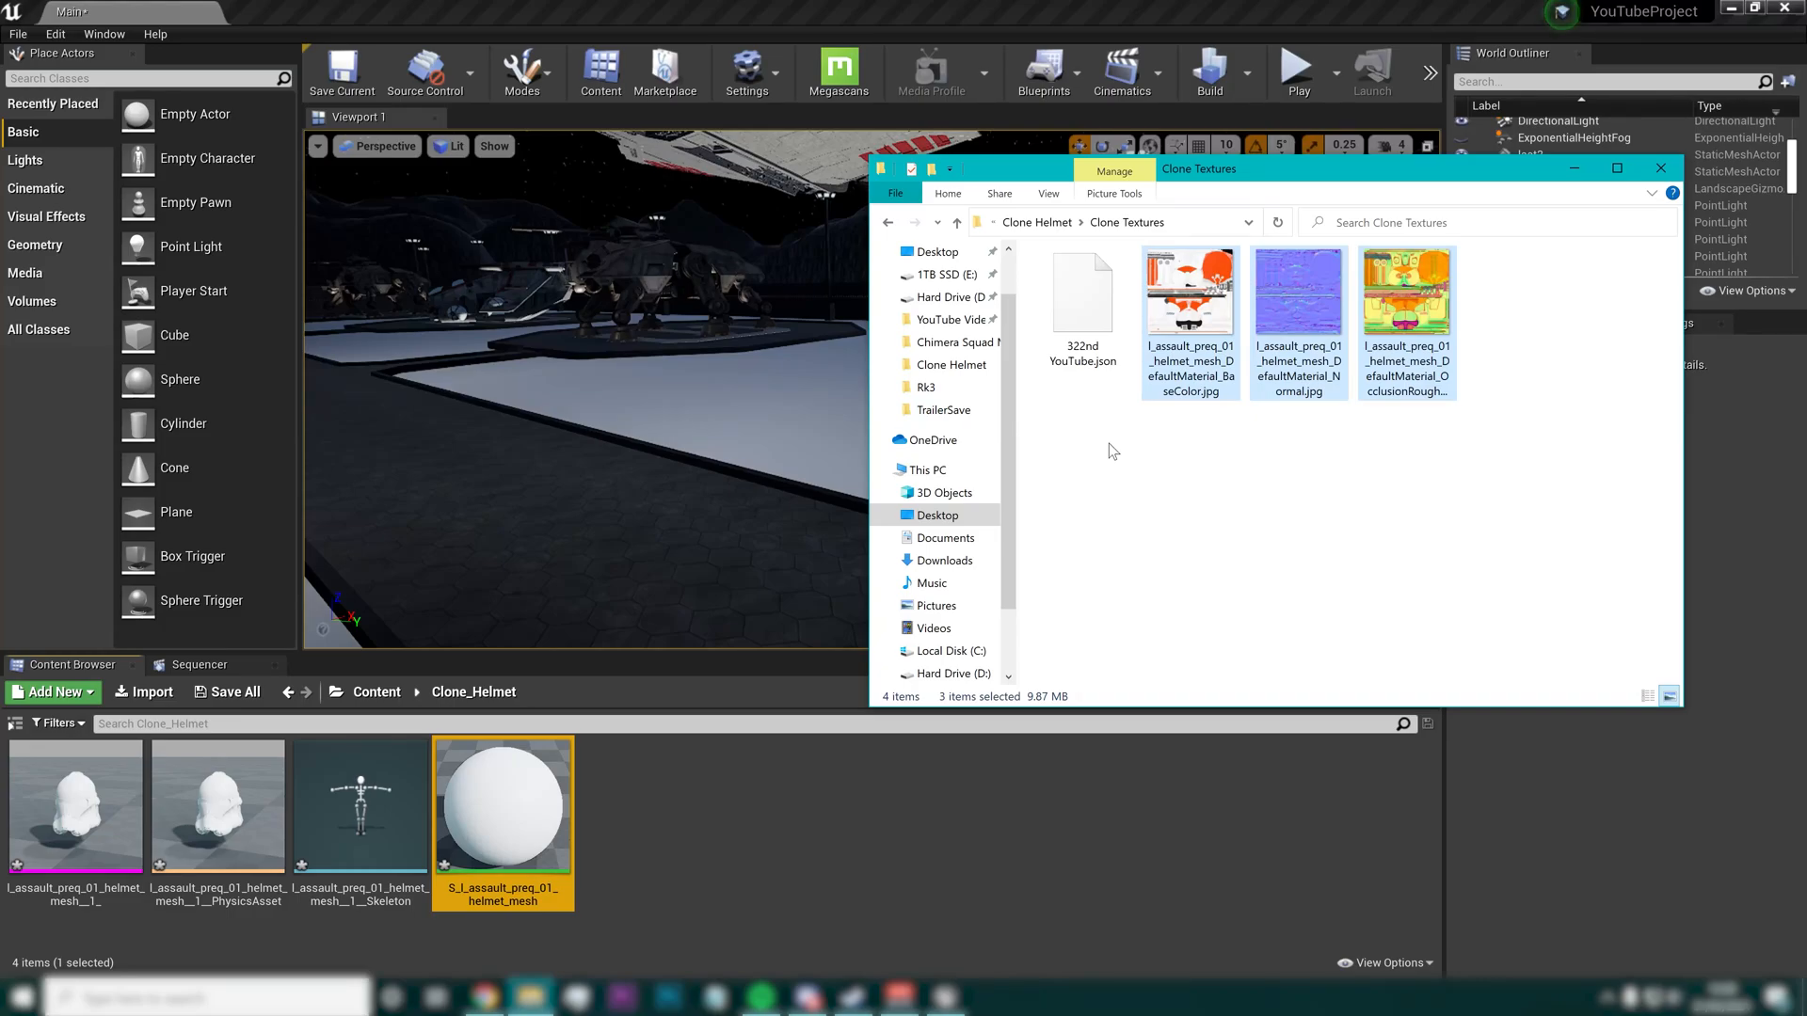
left_click_drag(1160, 322, 937, 808)
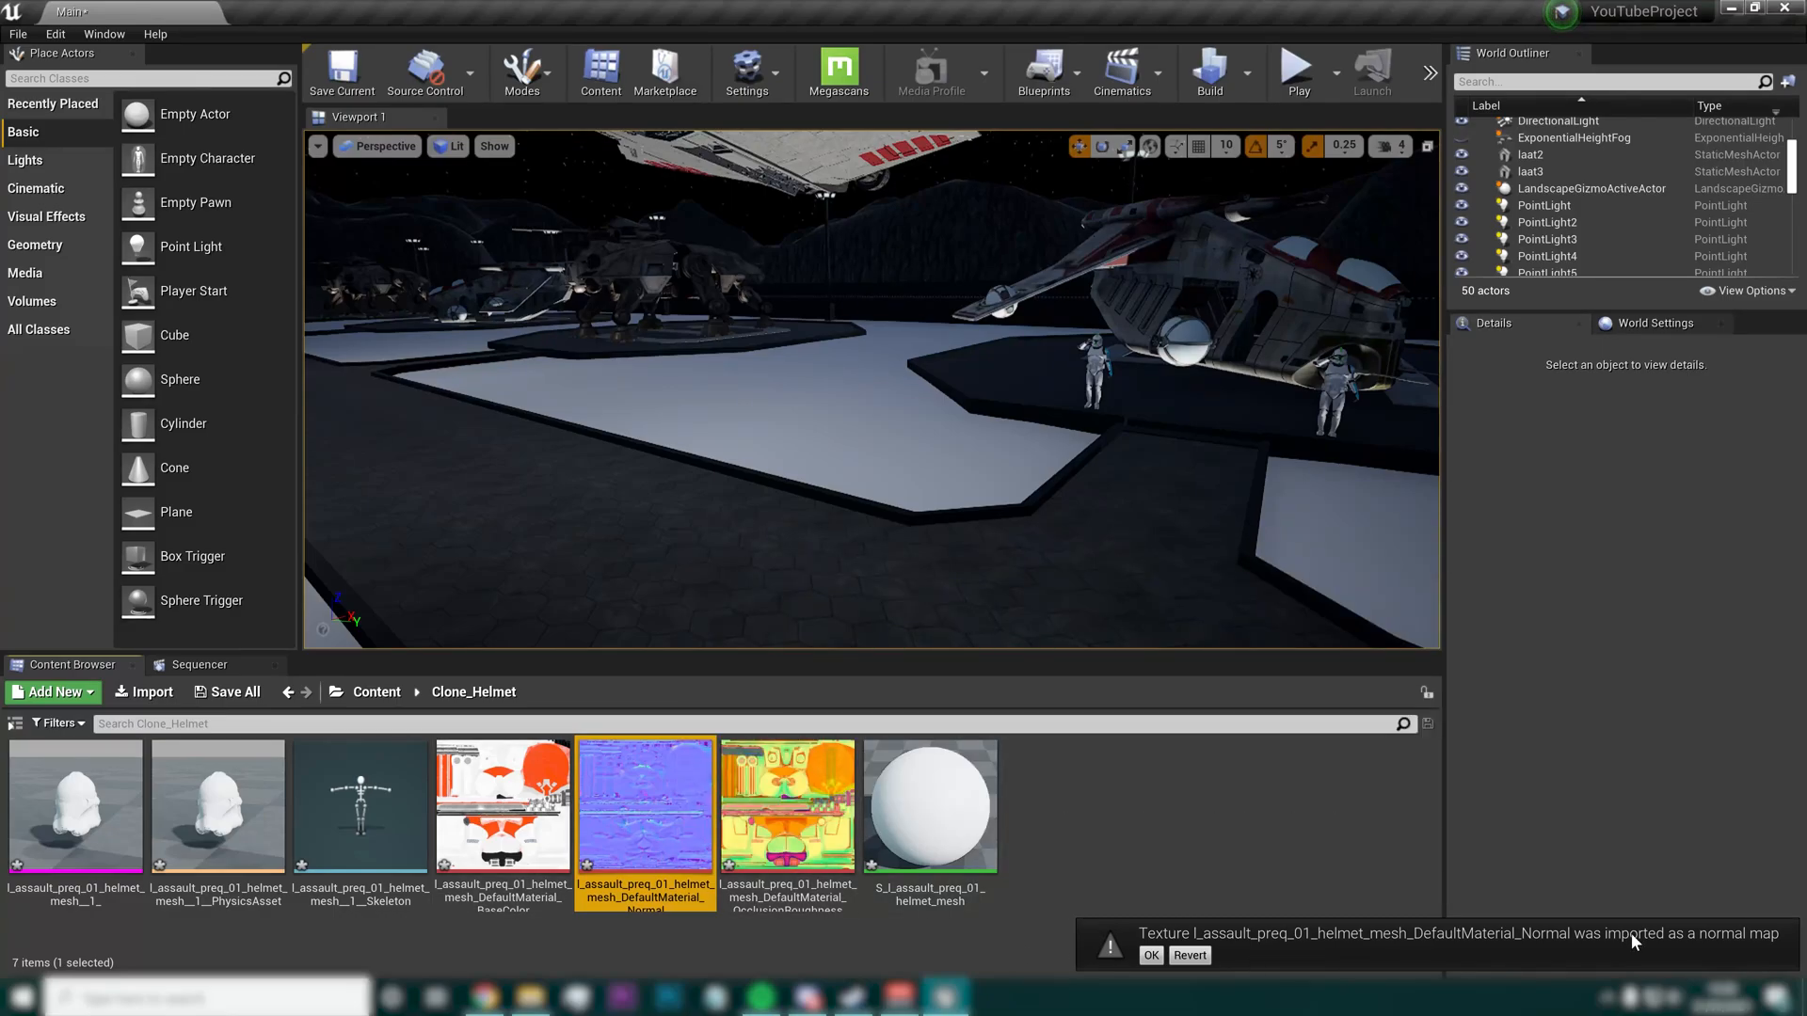
left_click(1152, 956)
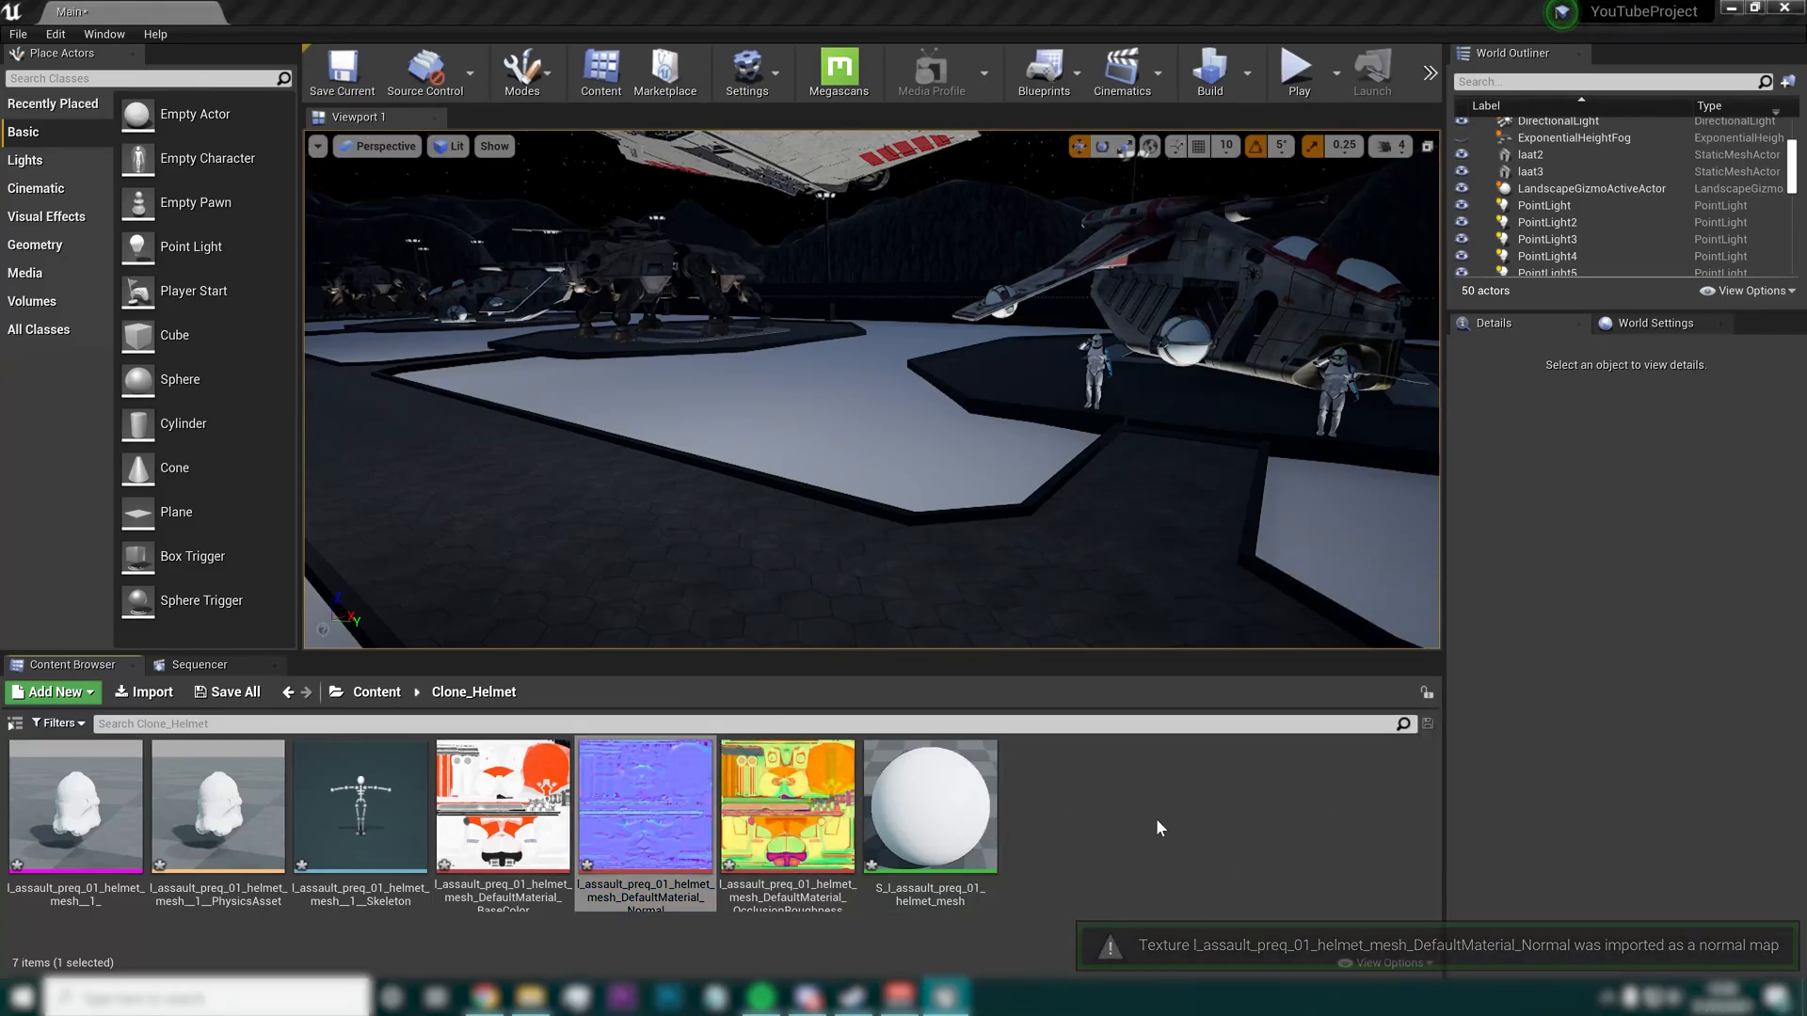
left_click(1162, 827)
Open the helmet's material for editing and place the skeletal helmet mesh in the level
double_click(981, 827)
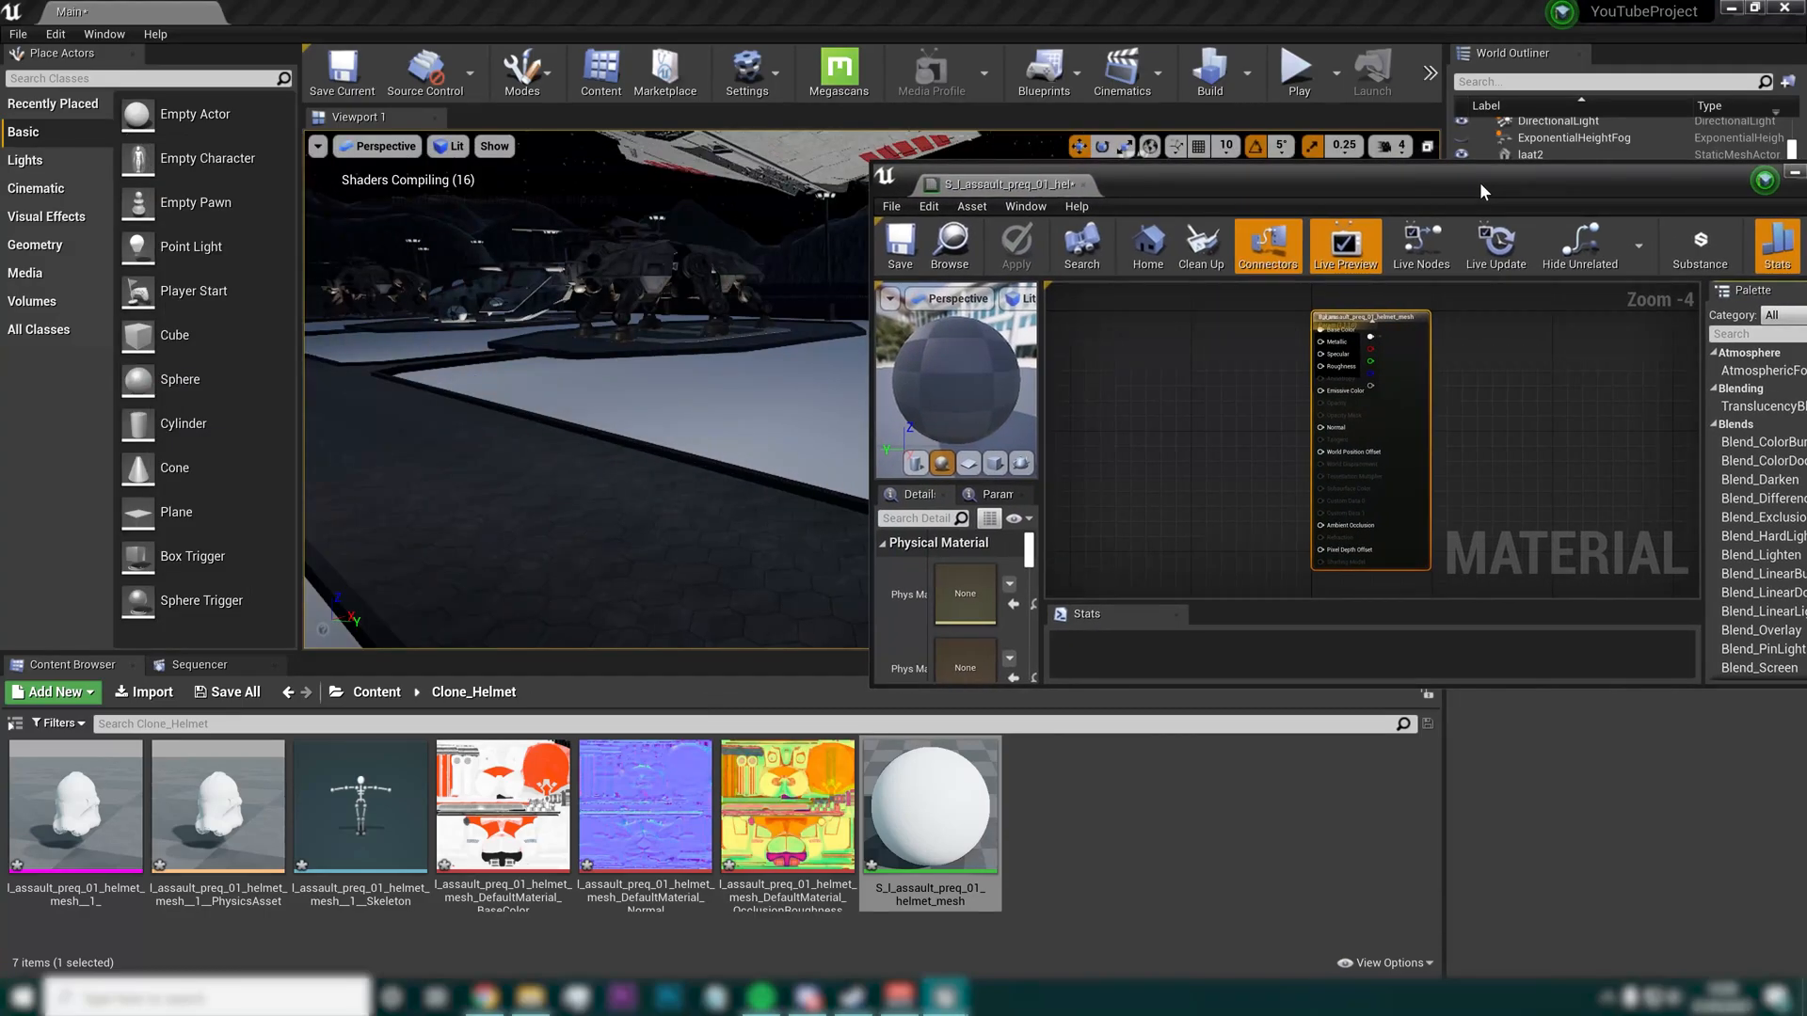
left_click_drag(113, 839, 702, 484)
right_click_drag(702, 484, 847, 480)
right_click_drag(734, 403, 591, 477)
left_click_drag(714, 393, 759, 246)
right_click_drag(759, 246, 658, 179)
right_click_drag(659, 273, 687, 196)
key("w")
key("w")
mouse_move(744, 388)
right_mouse_down()
mouse_move(692, 407)
mouse_move(725, 414)
mouse_move(743, 389)
right_mouse_up()
Move the helmet material's result node aside and delete the existing color node feeding it
mouse_move(502, 824)
left_mouse_down()
mouse_move(522, 842)
mouse_move(1243, 424)
mouse_move(526, 836)
mouse_move(506, 802)
left_mouse_up()
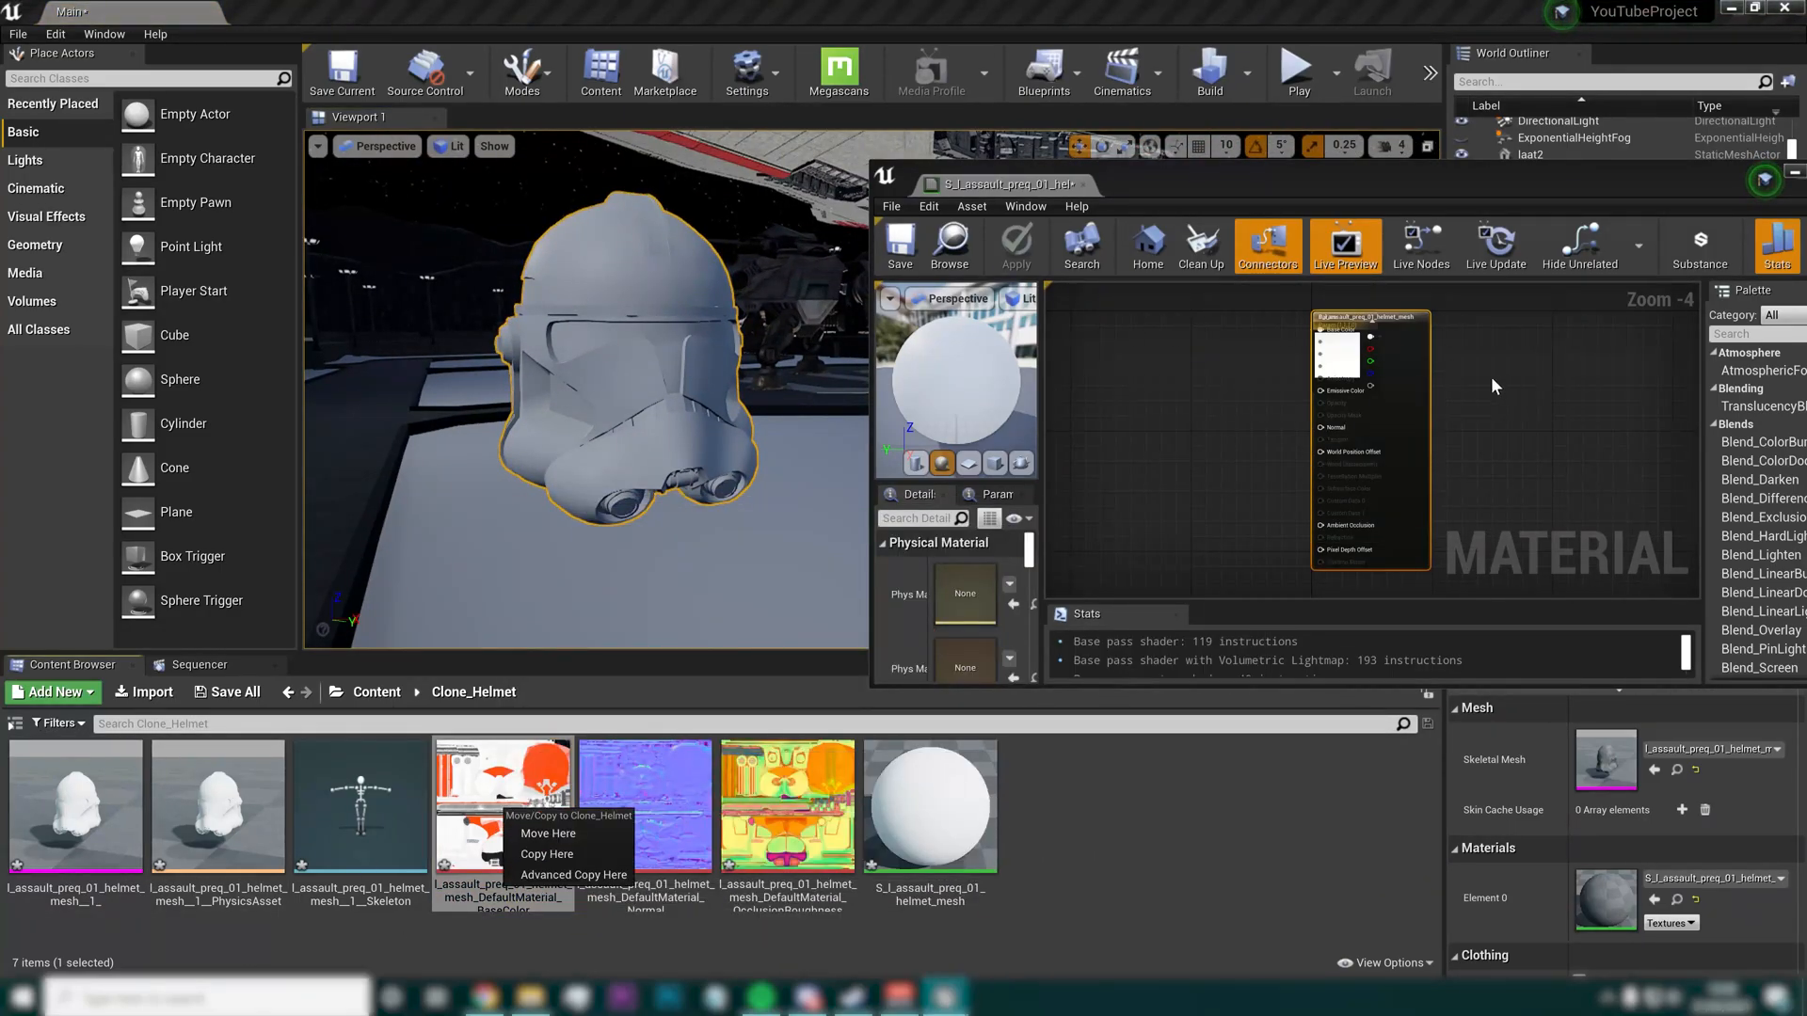
left_click_drag(1388, 432, 1508, 386)
left_click(1343, 389)
key("Delete")
scroll(1389, 375, "up", 1)
scroll(1389, 375, "down", 1)
right_click_drag(1400, 373, 1405, 425)
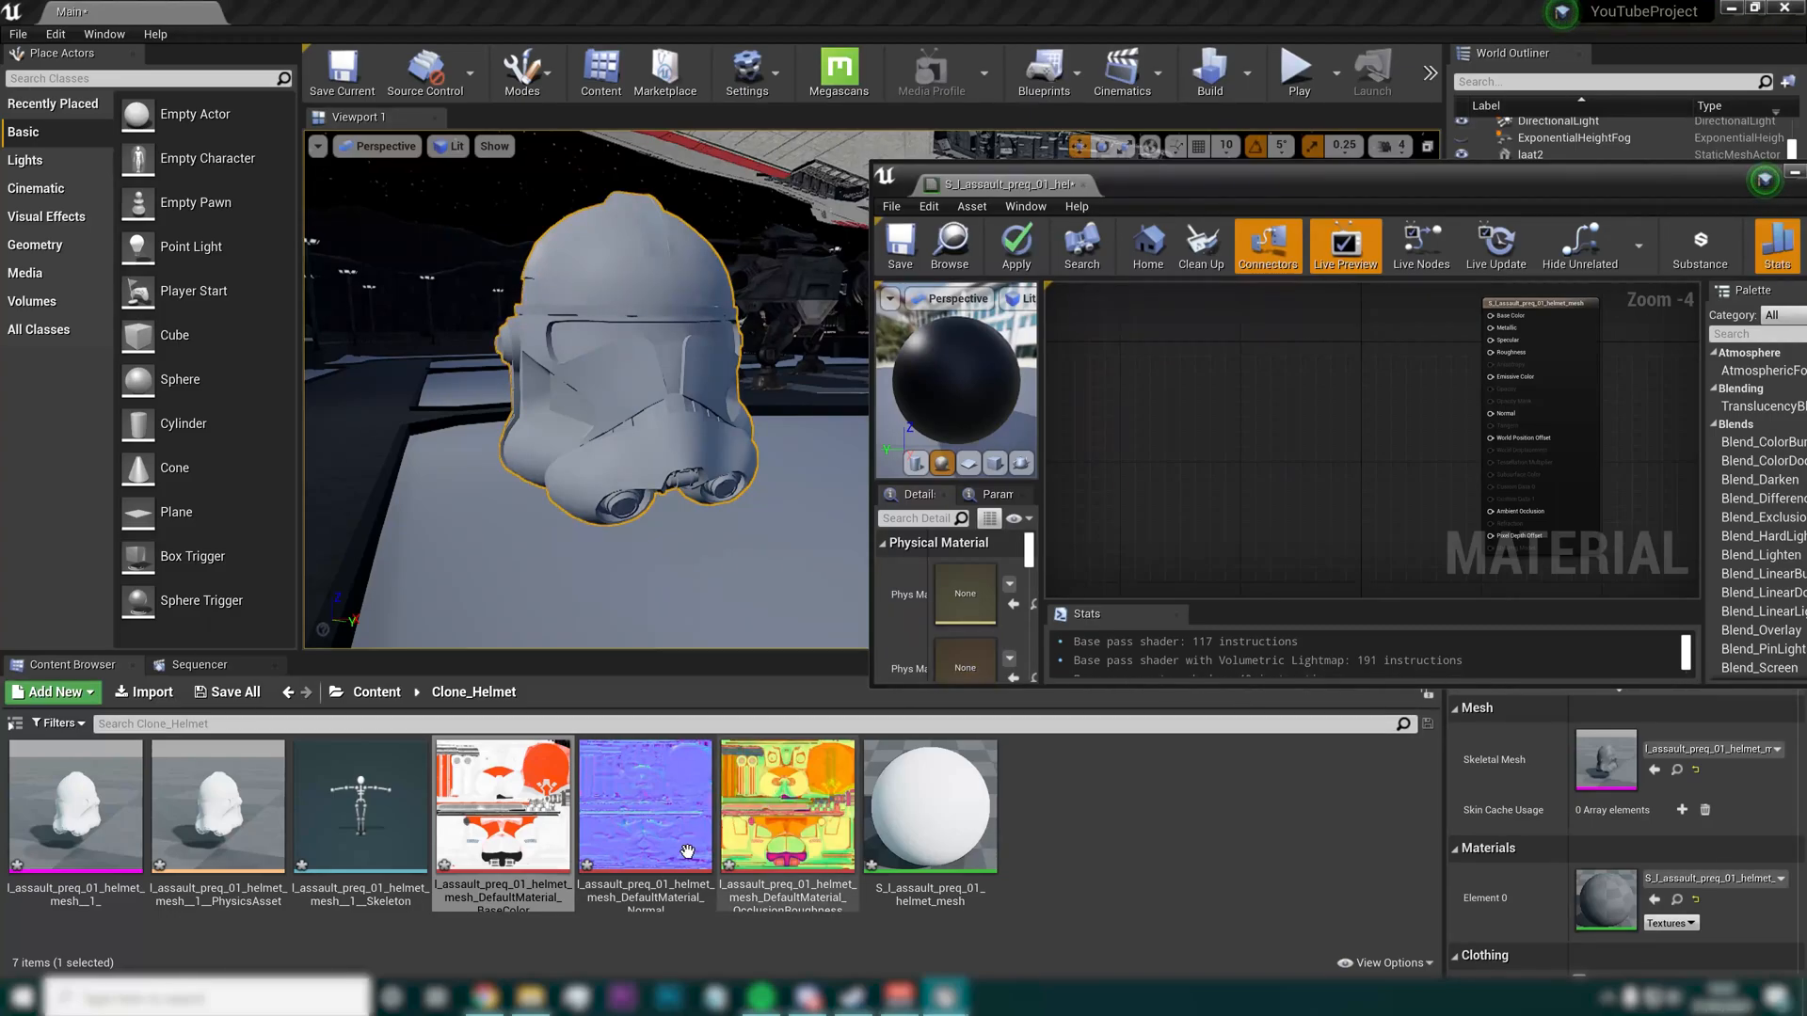
Add the BaseColor and Normal textures to the helmet material, connect them to Base Color and Normal, and save it
mouse_move(503, 828)
left_mouse_down()
mouse_move(1188, 341)
mouse_move(1167, 325)
mouse_move(1490, 315)
left_mouse_up()
mouse_move(646, 806)
left_mouse_down()
mouse_move(945, 699)
mouse_move(1035, 471)
mouse_move(1129, 485)
mouse_move(1512, 412)
left_mouse_up()
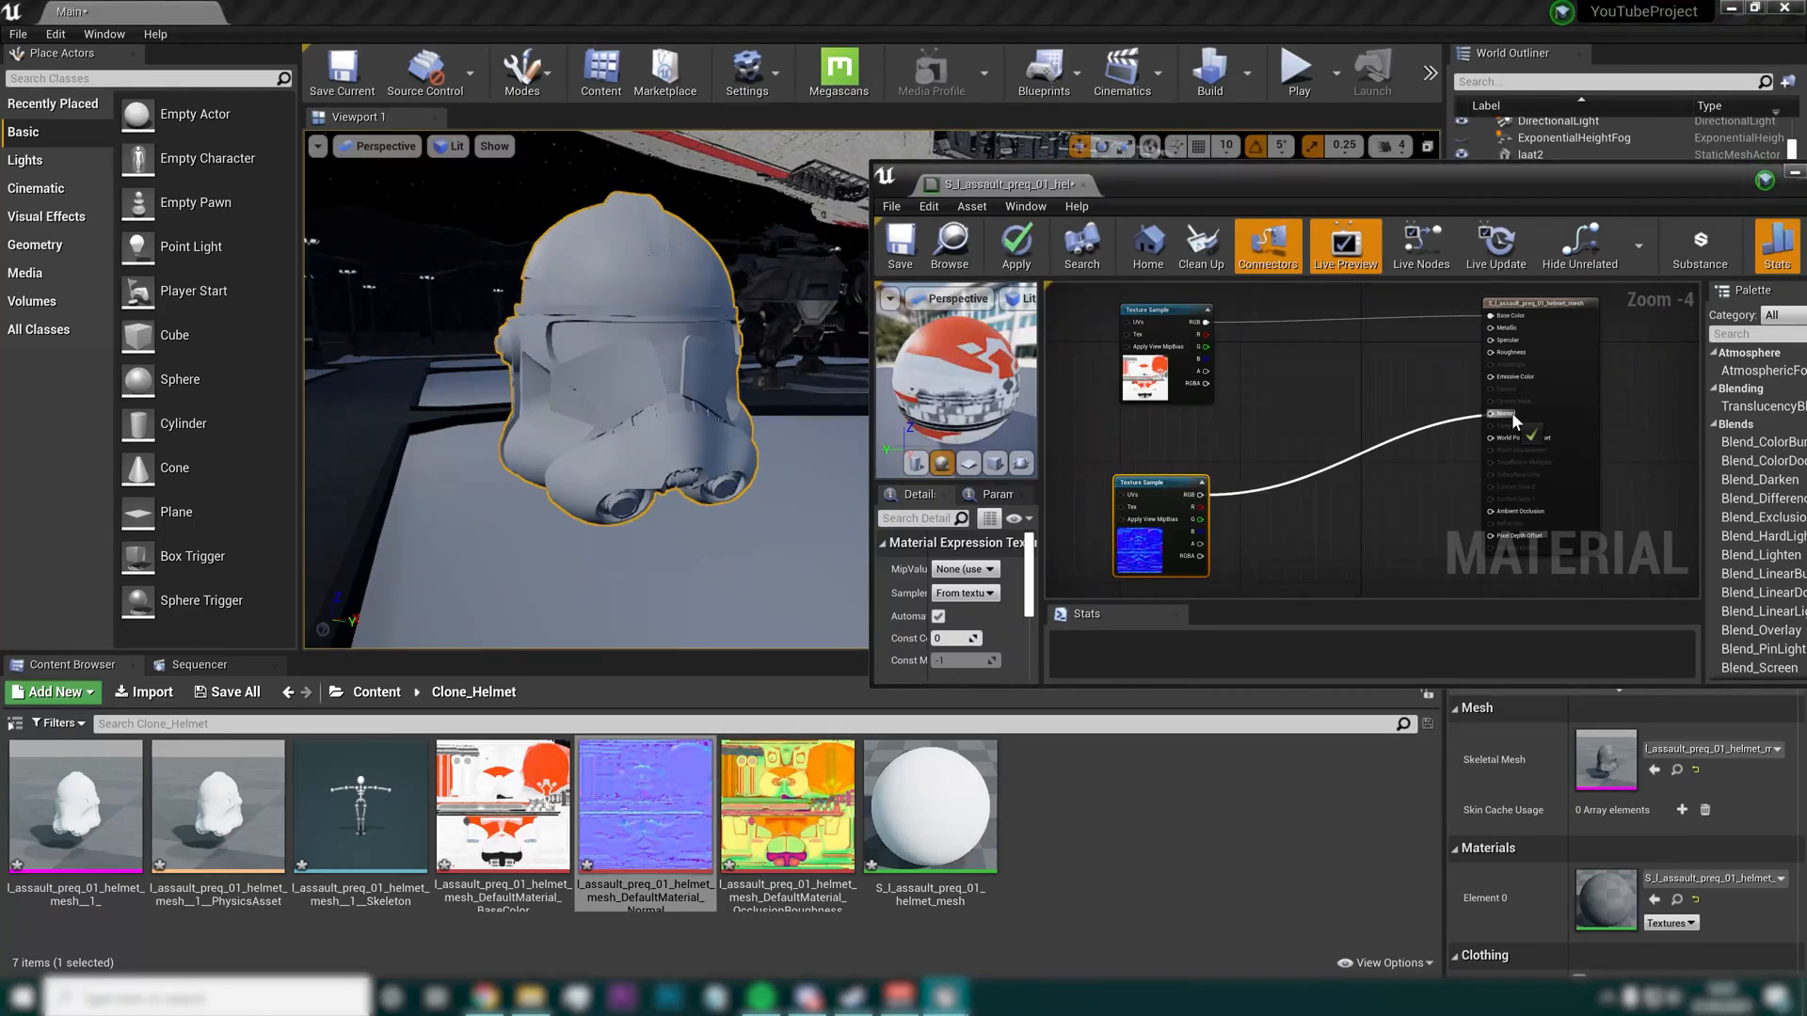
left_click(901, 267)
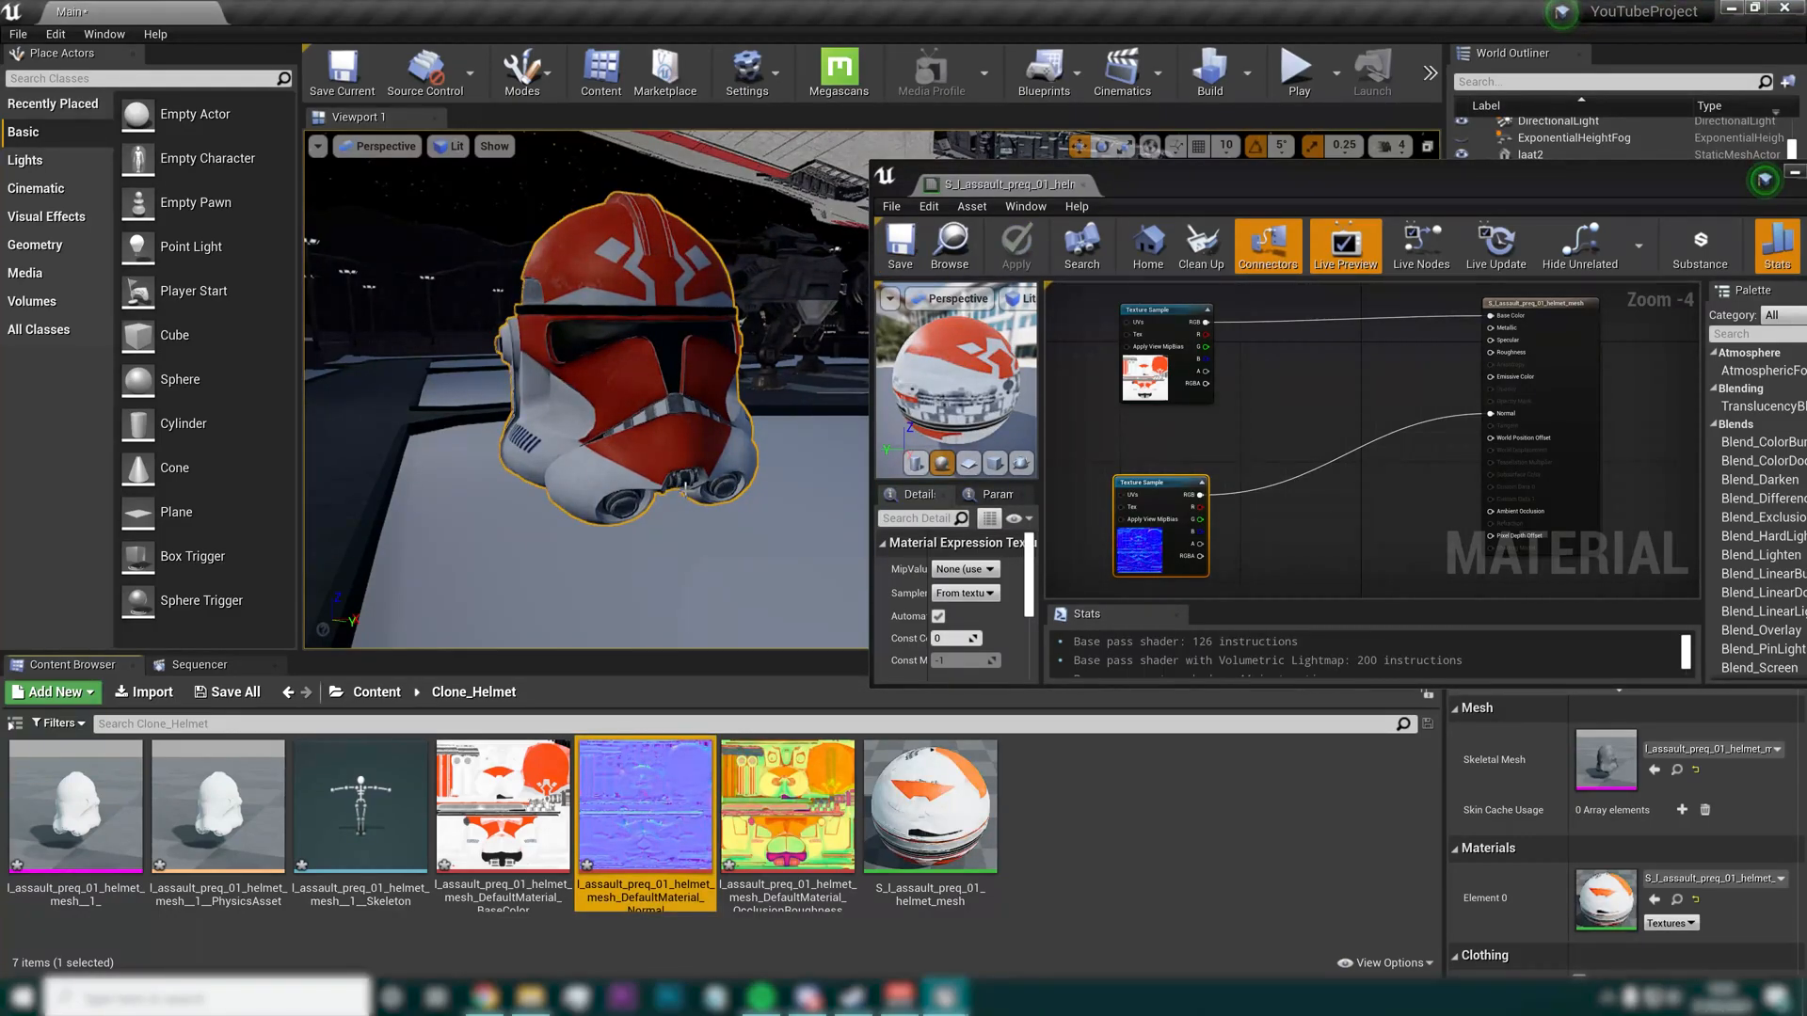
Add the OcclusionRoughnessMetallic texture to the material graph, then open the texture to examine its channels and close it
mouse_move(815, 836)
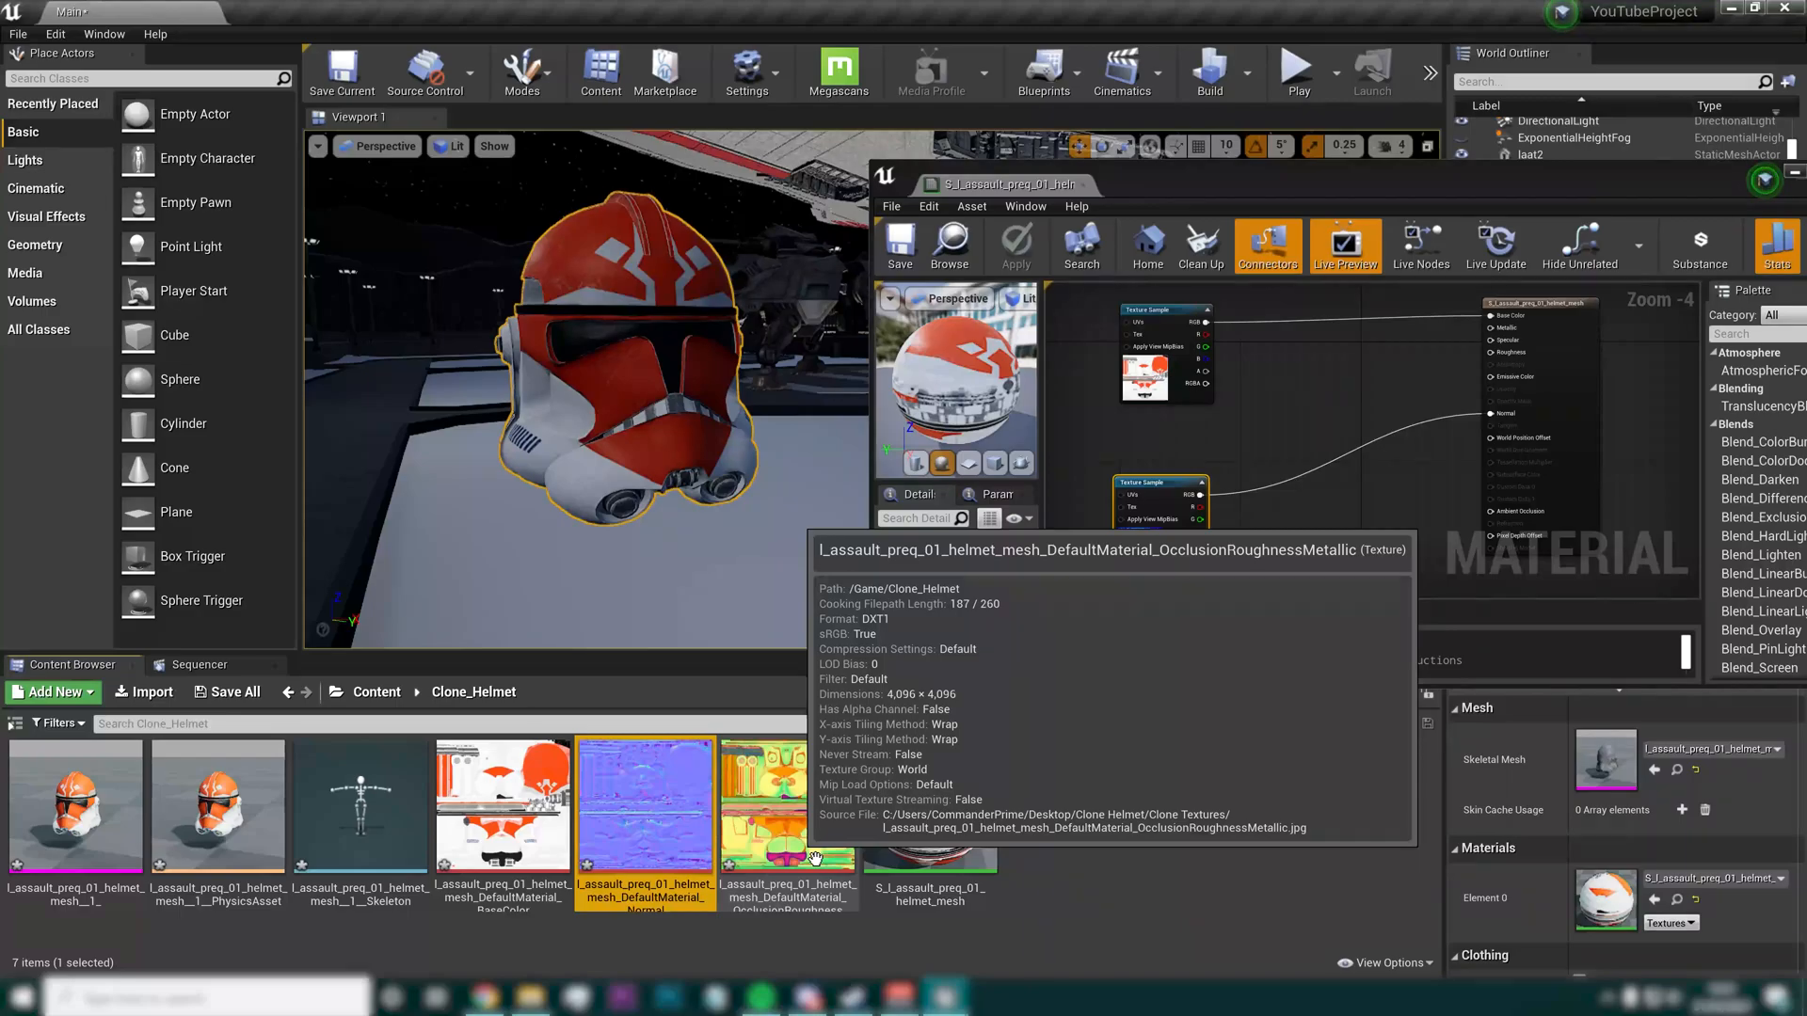
left_click_drag(815, 858, 1250, 376)
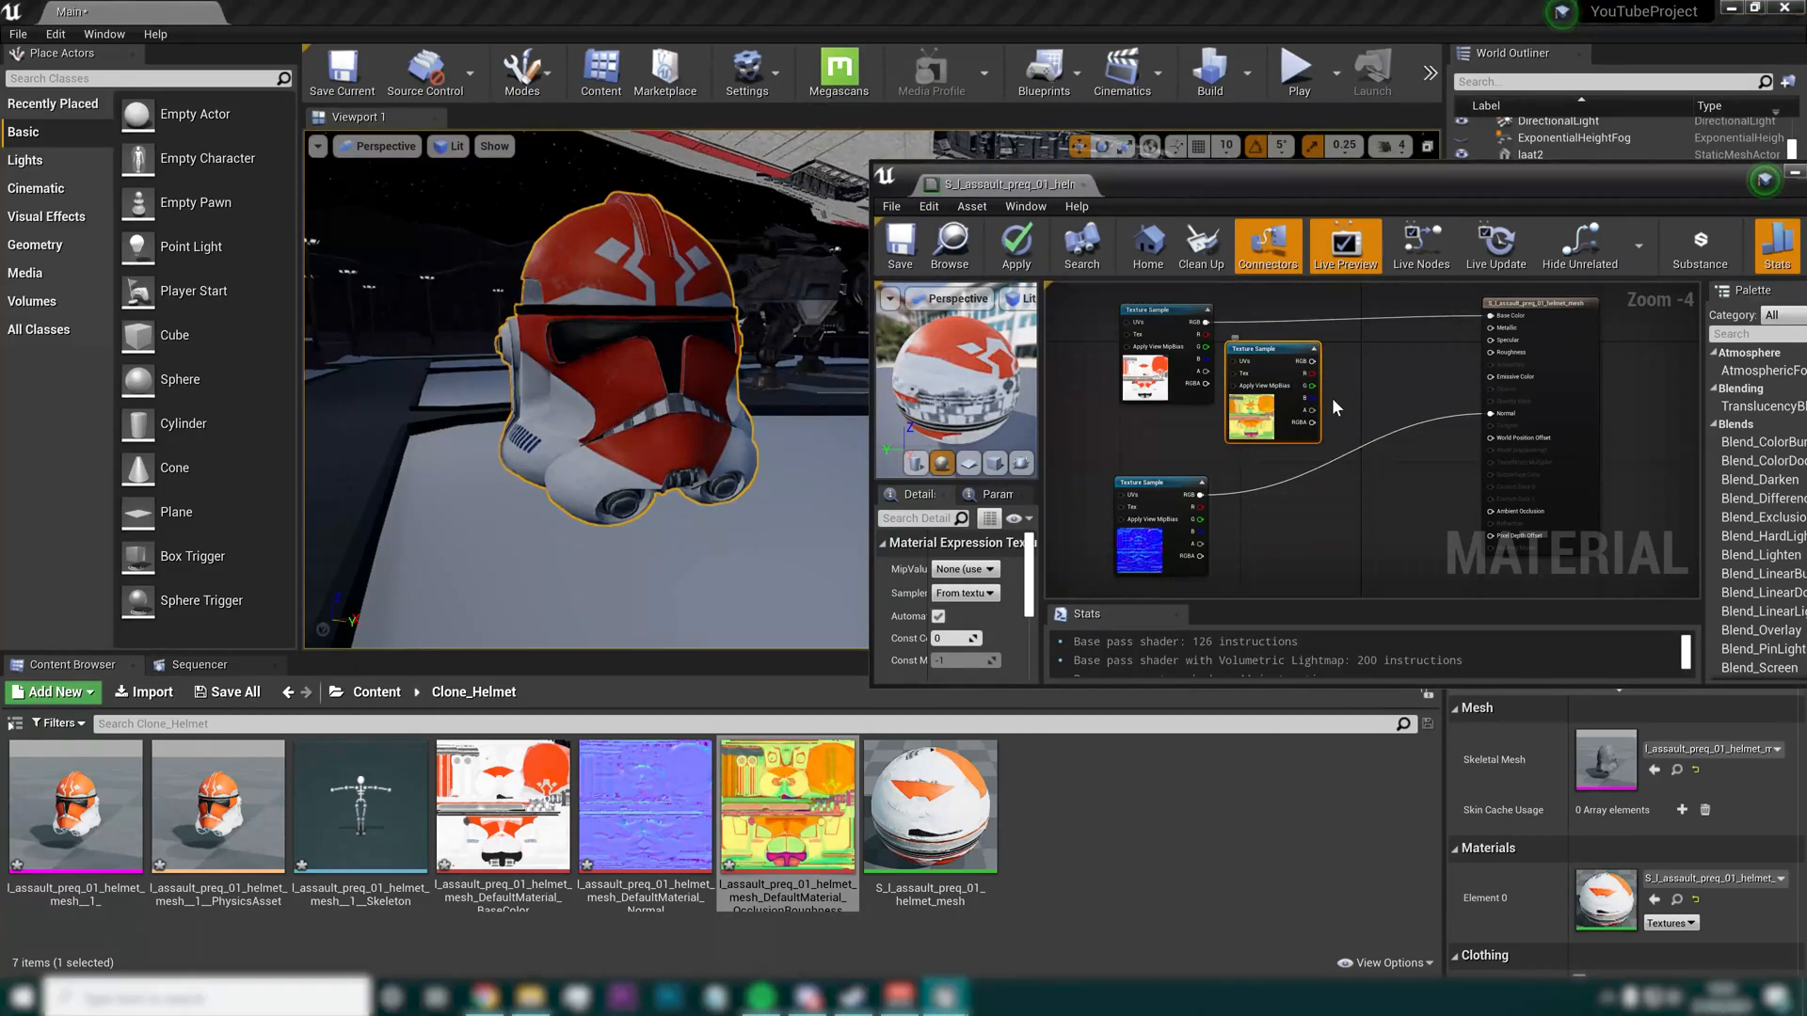
double_click(798, 847)
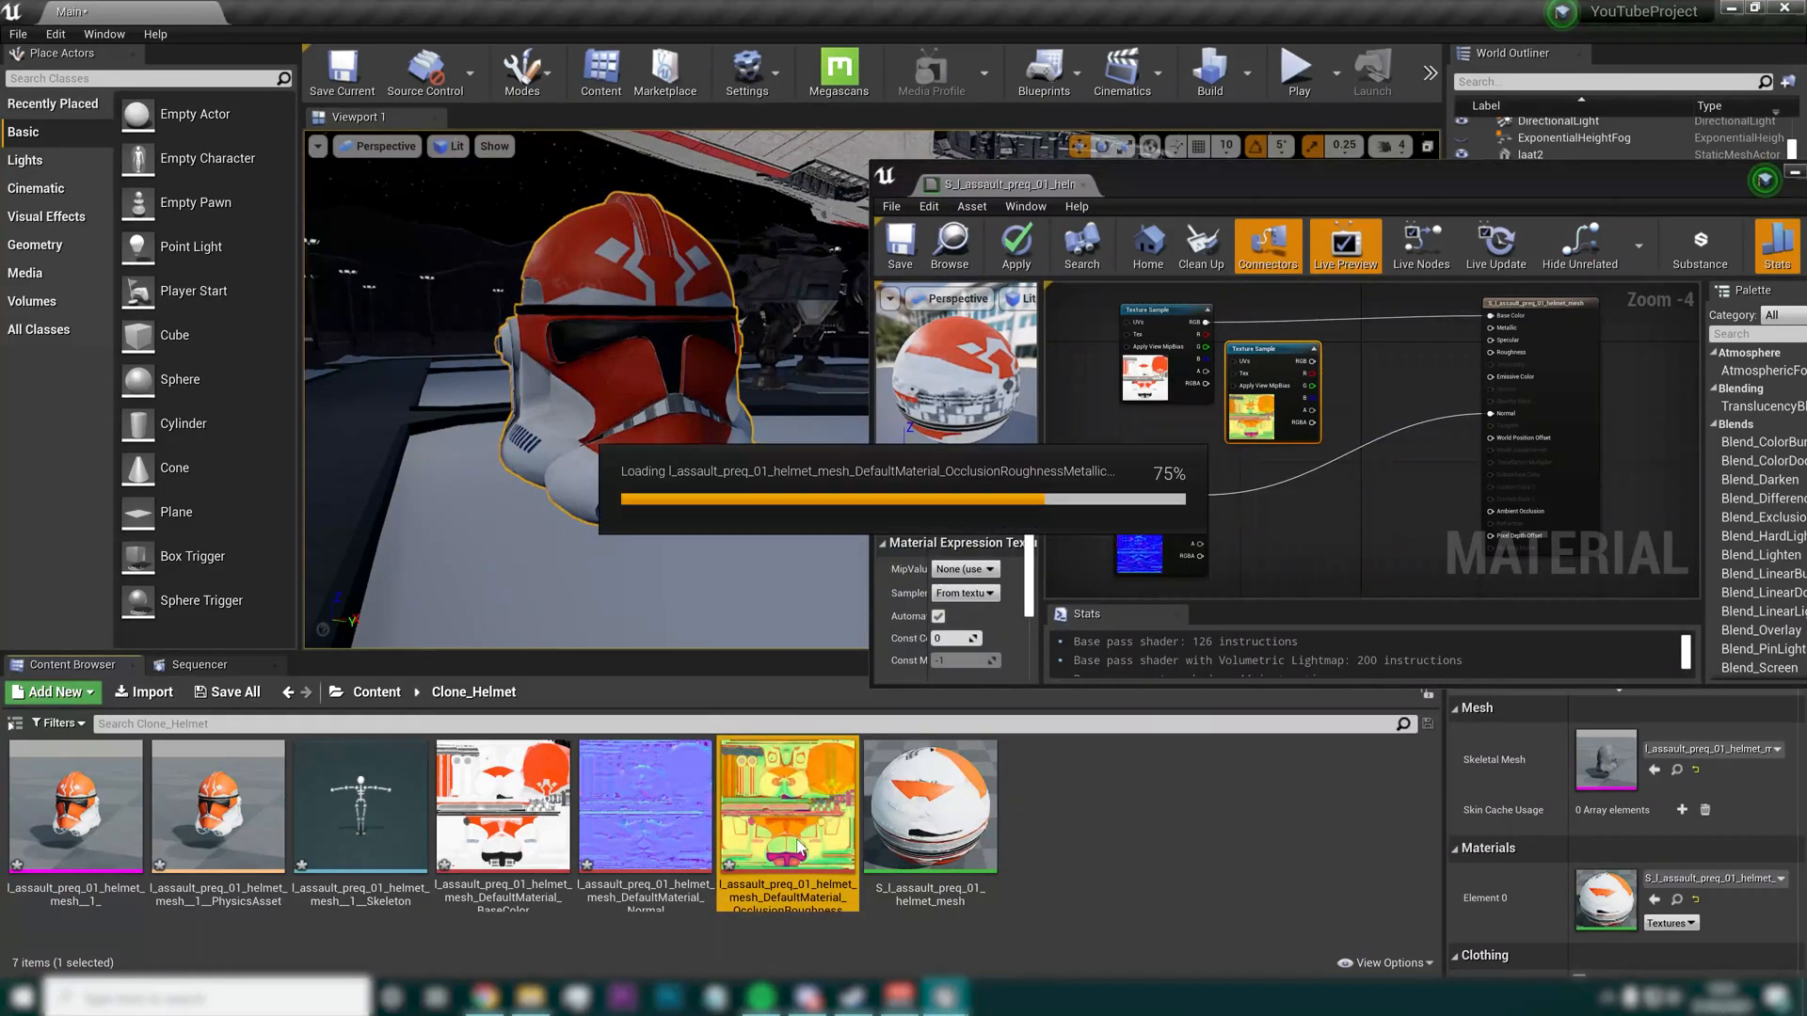
left_click_drag(1325, 180, 980, 191)
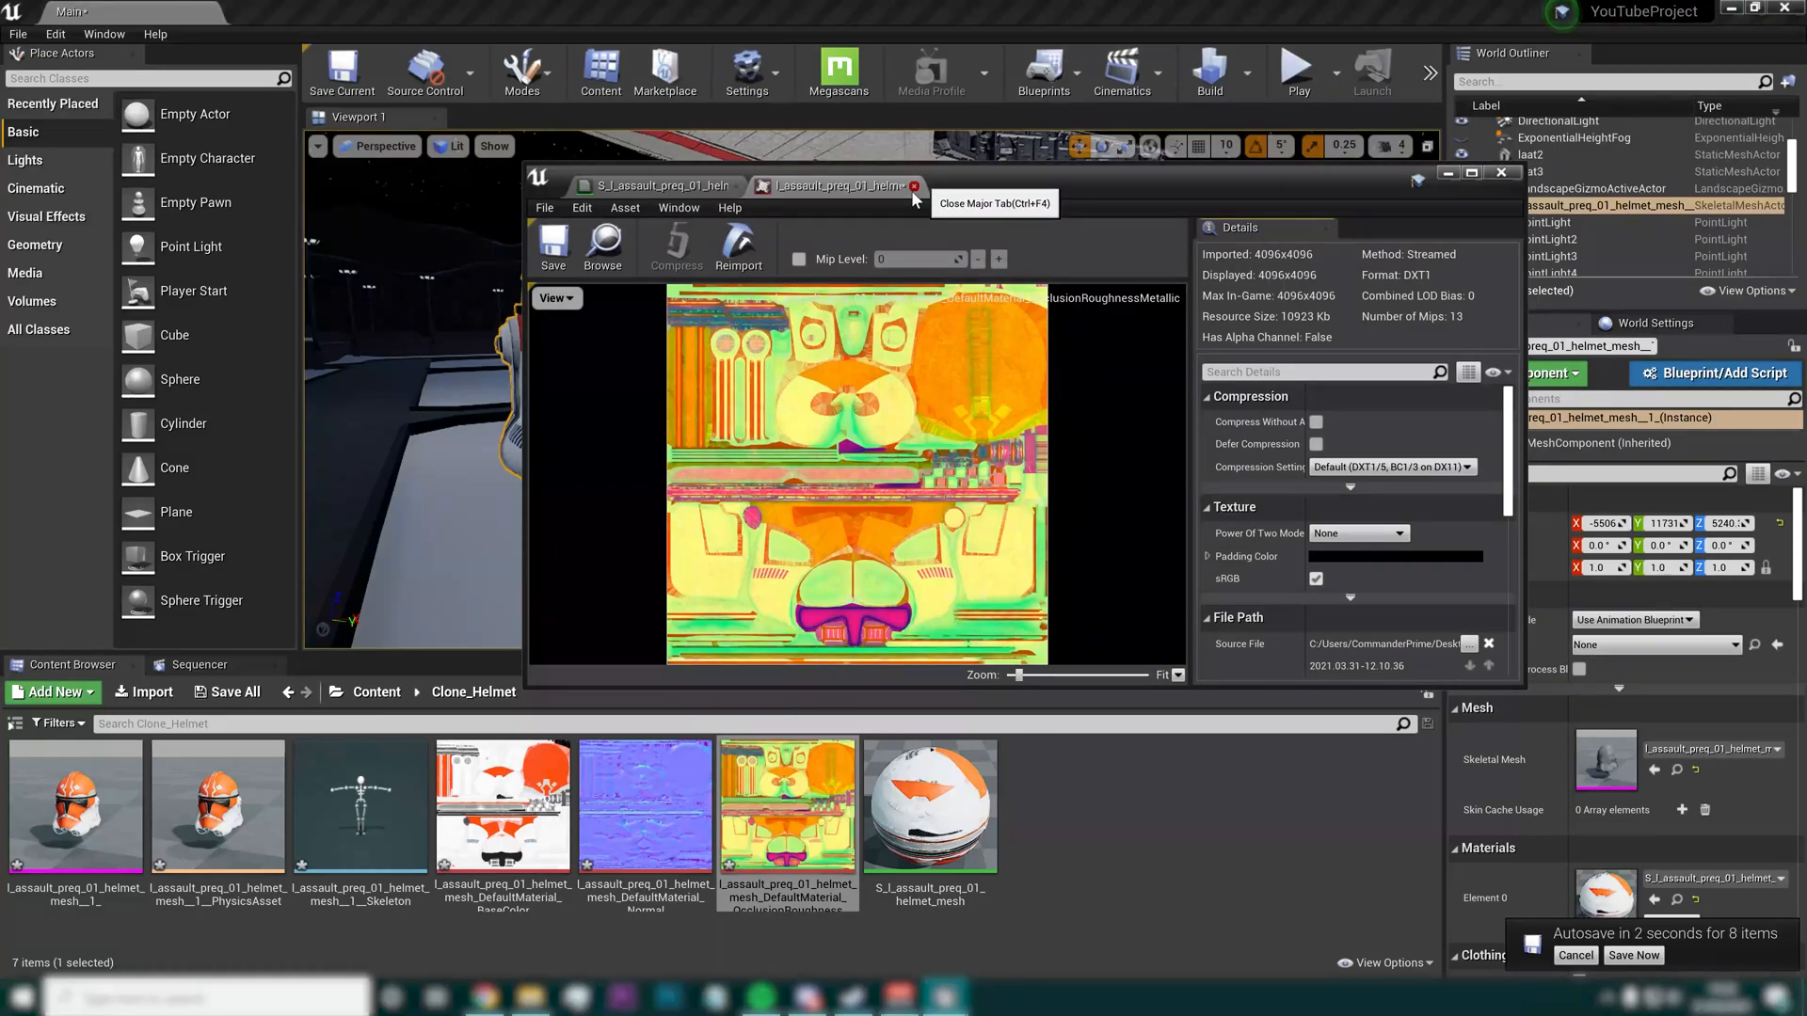
left_click(912, 186)
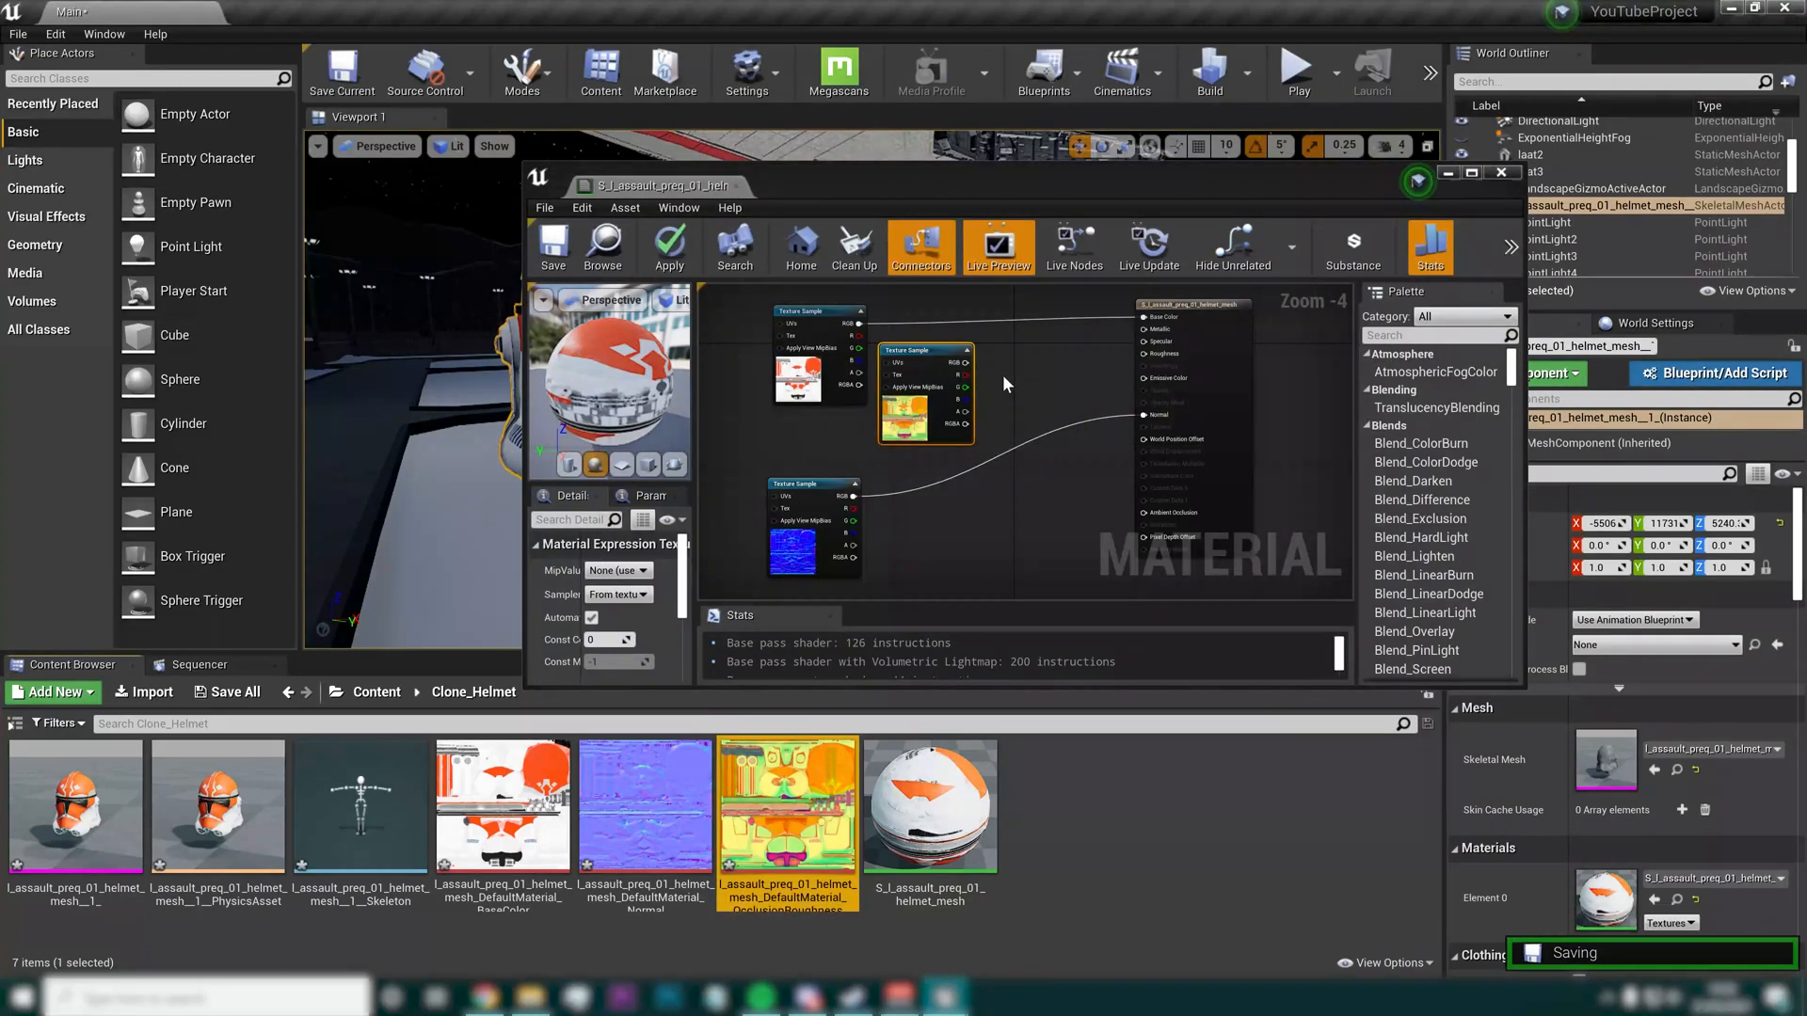
Connect the packed texture's red channel to Ambient Occlusion, green to Roughness and blue to Metallic, and save the material
left_click_drag(964, 374, 1144, 329)
left_click_drag(907, 177, 1076, 120)
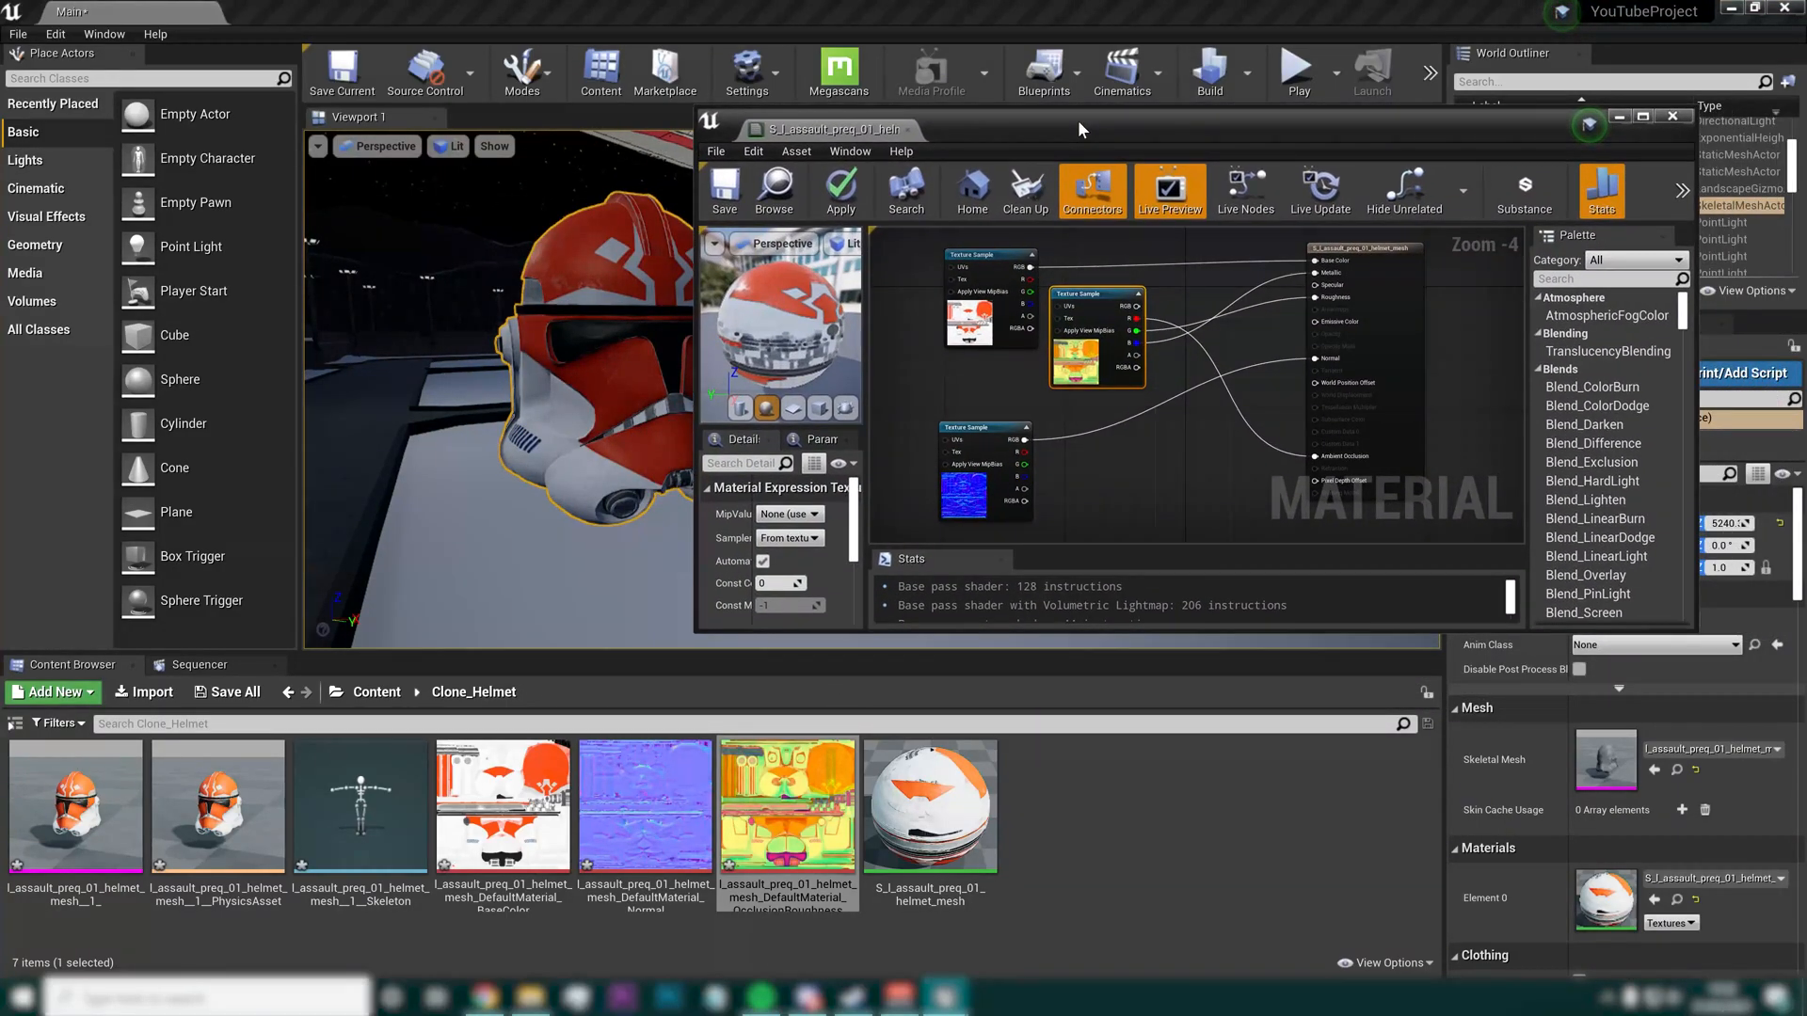
left_click(737, 204)
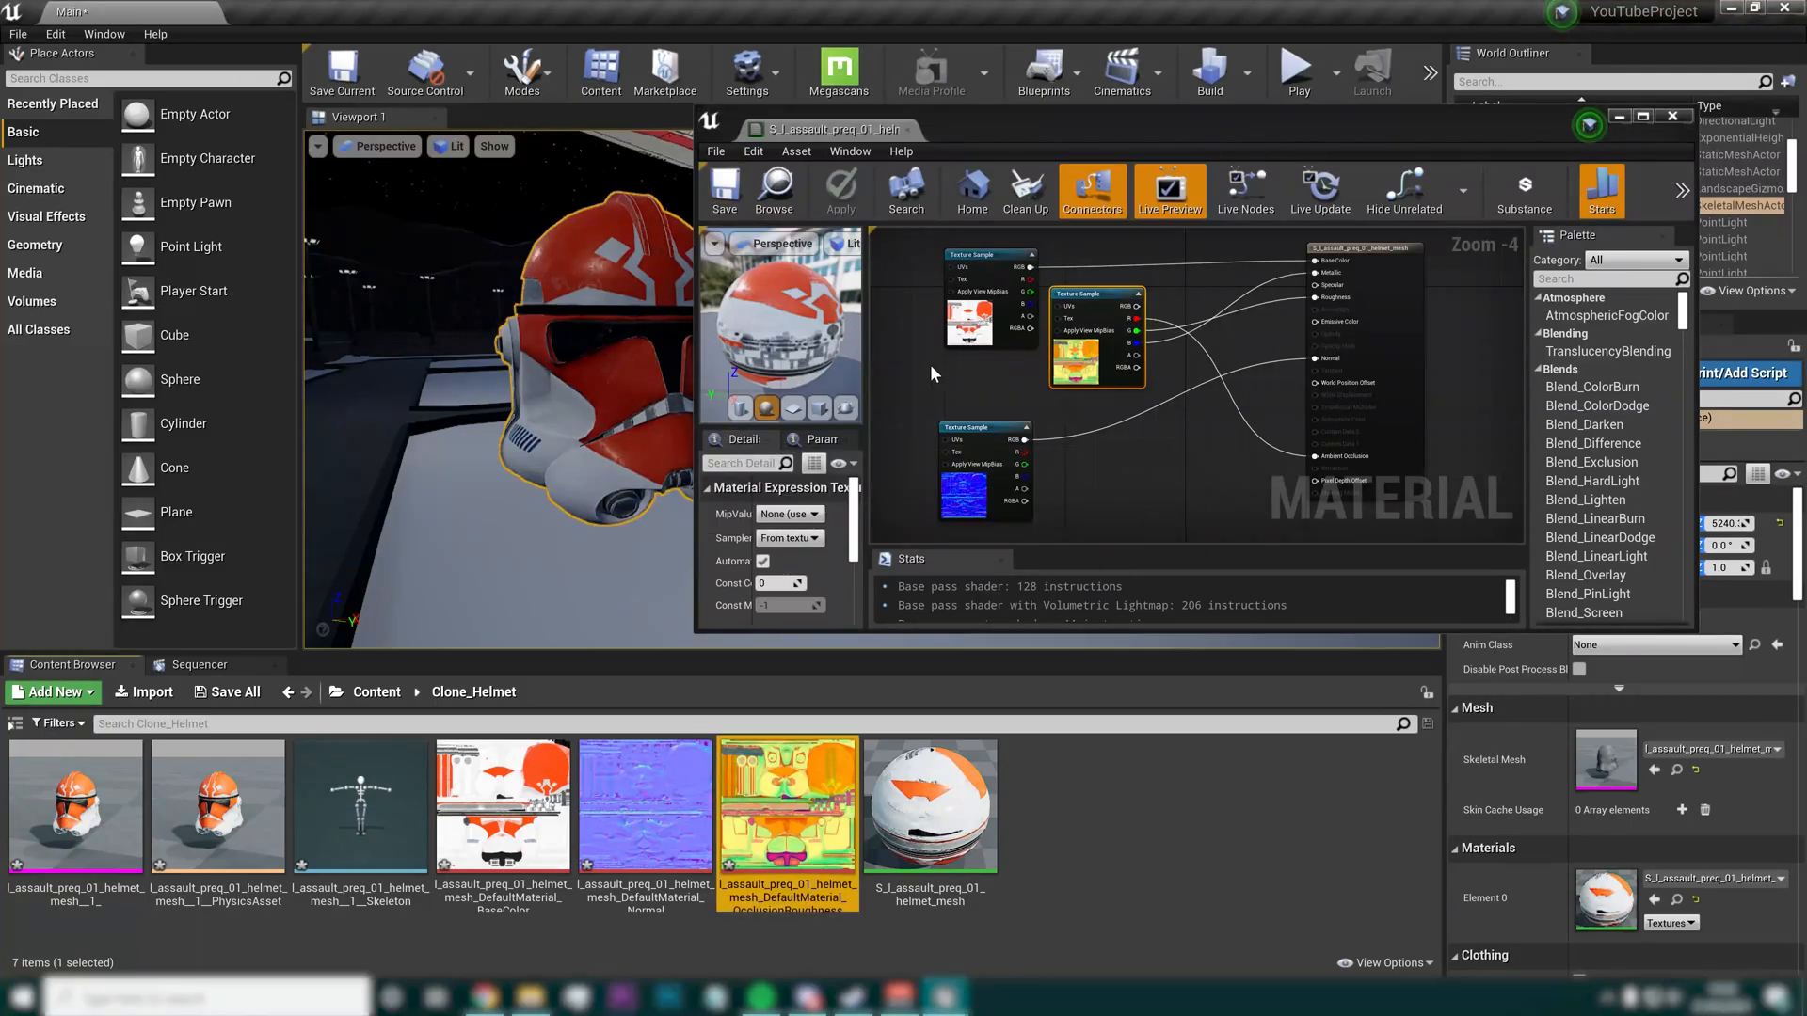
Duplicate the BaseColor texture, set the copy's compression to Grayscale (R8, RGB8 sRGB), save it and close it
right_click(490, 817)
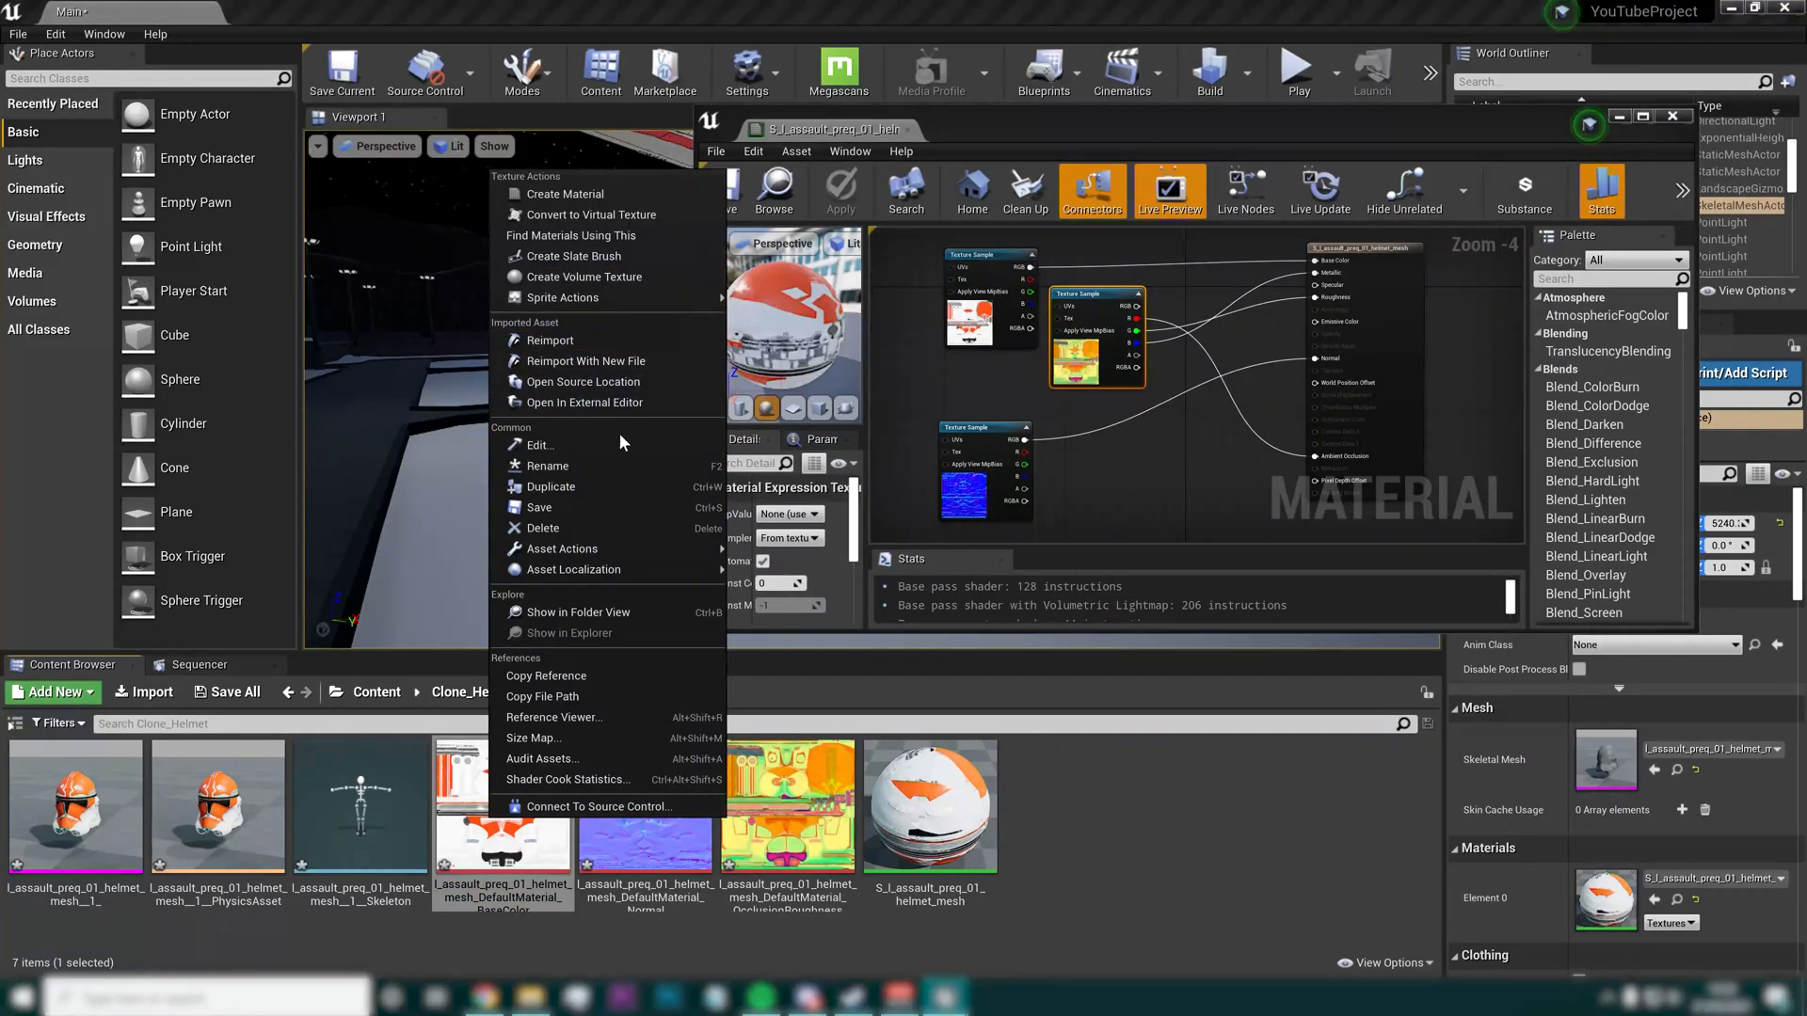
left_click(551, 487)
double_click(664, 814)
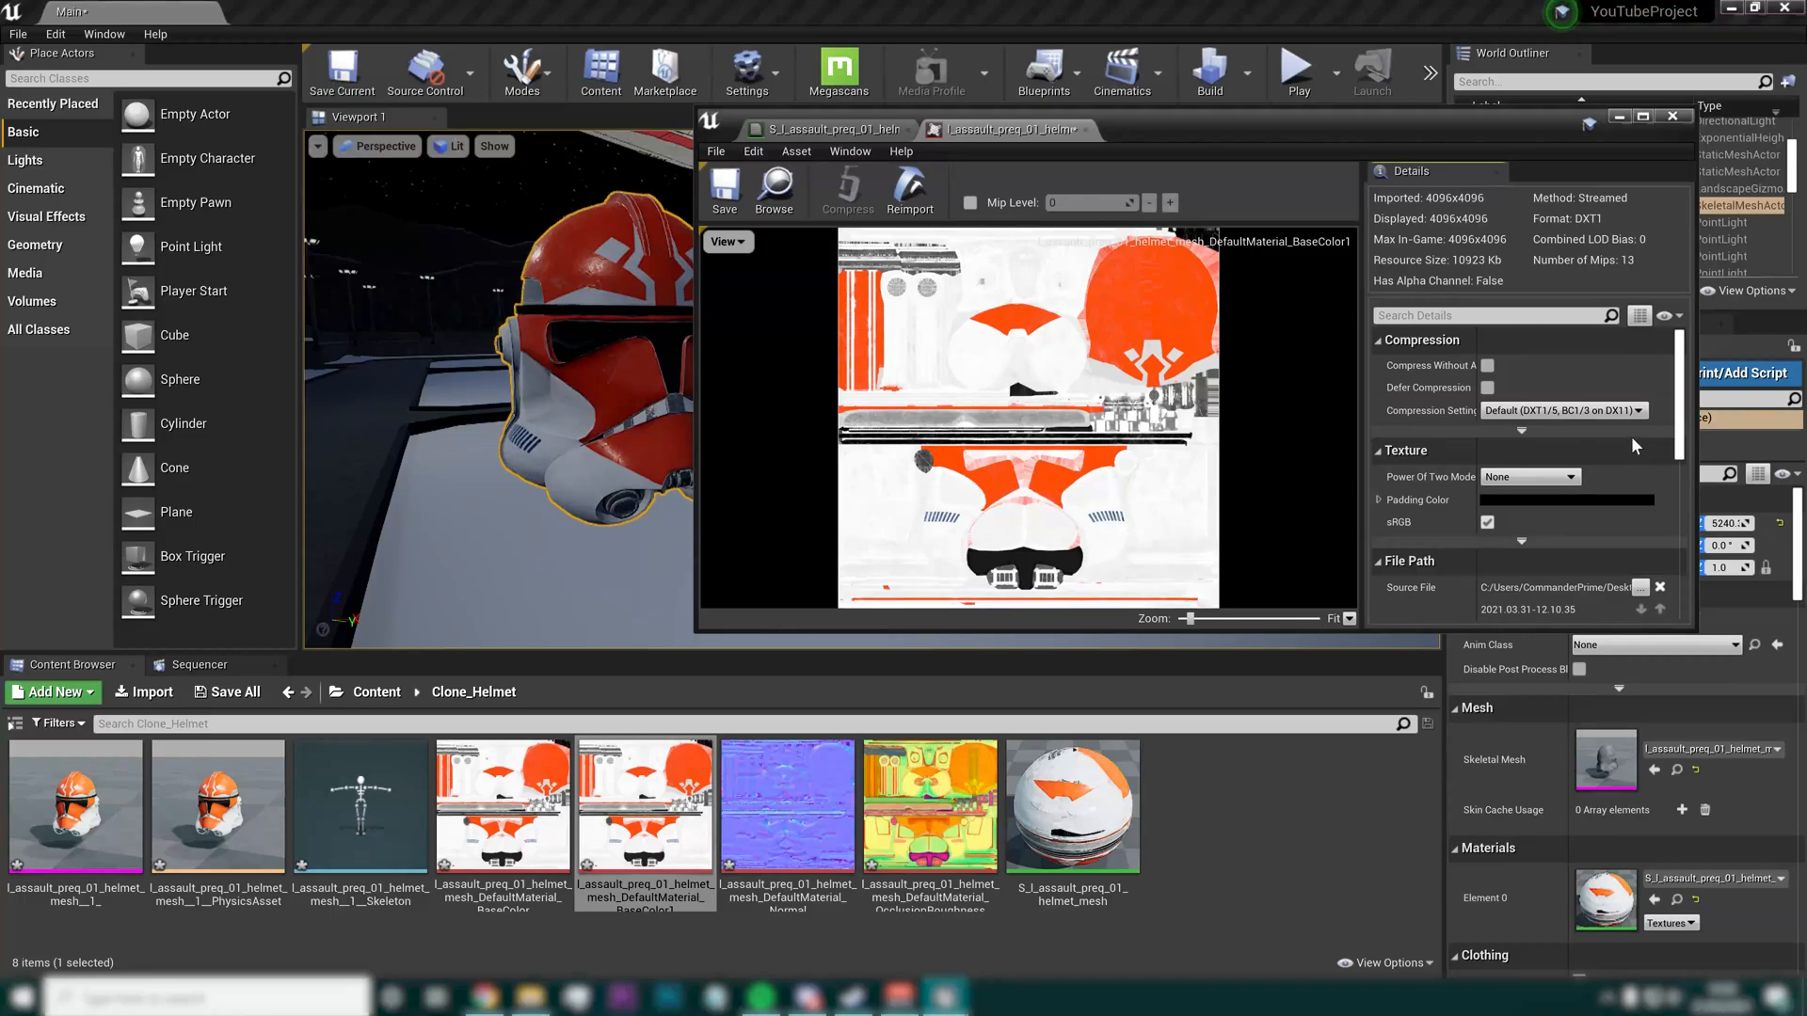
left_click(1600, 410)
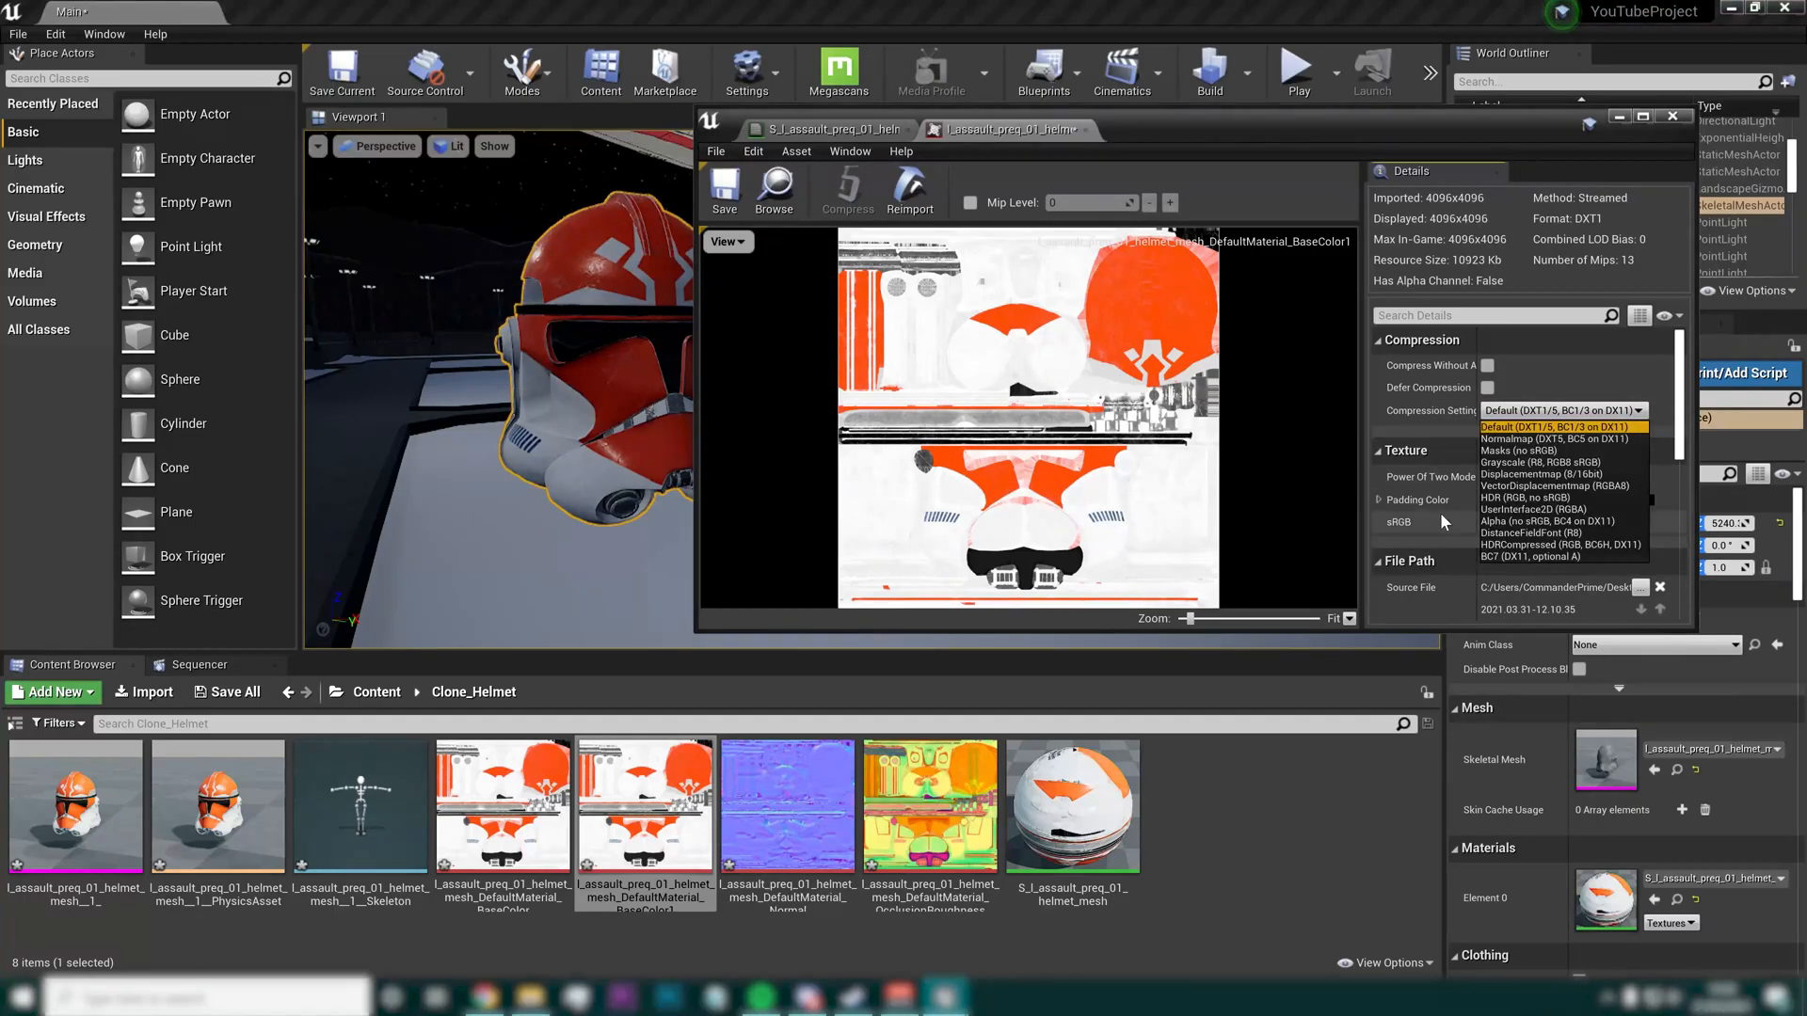
left_click(1527, 462)
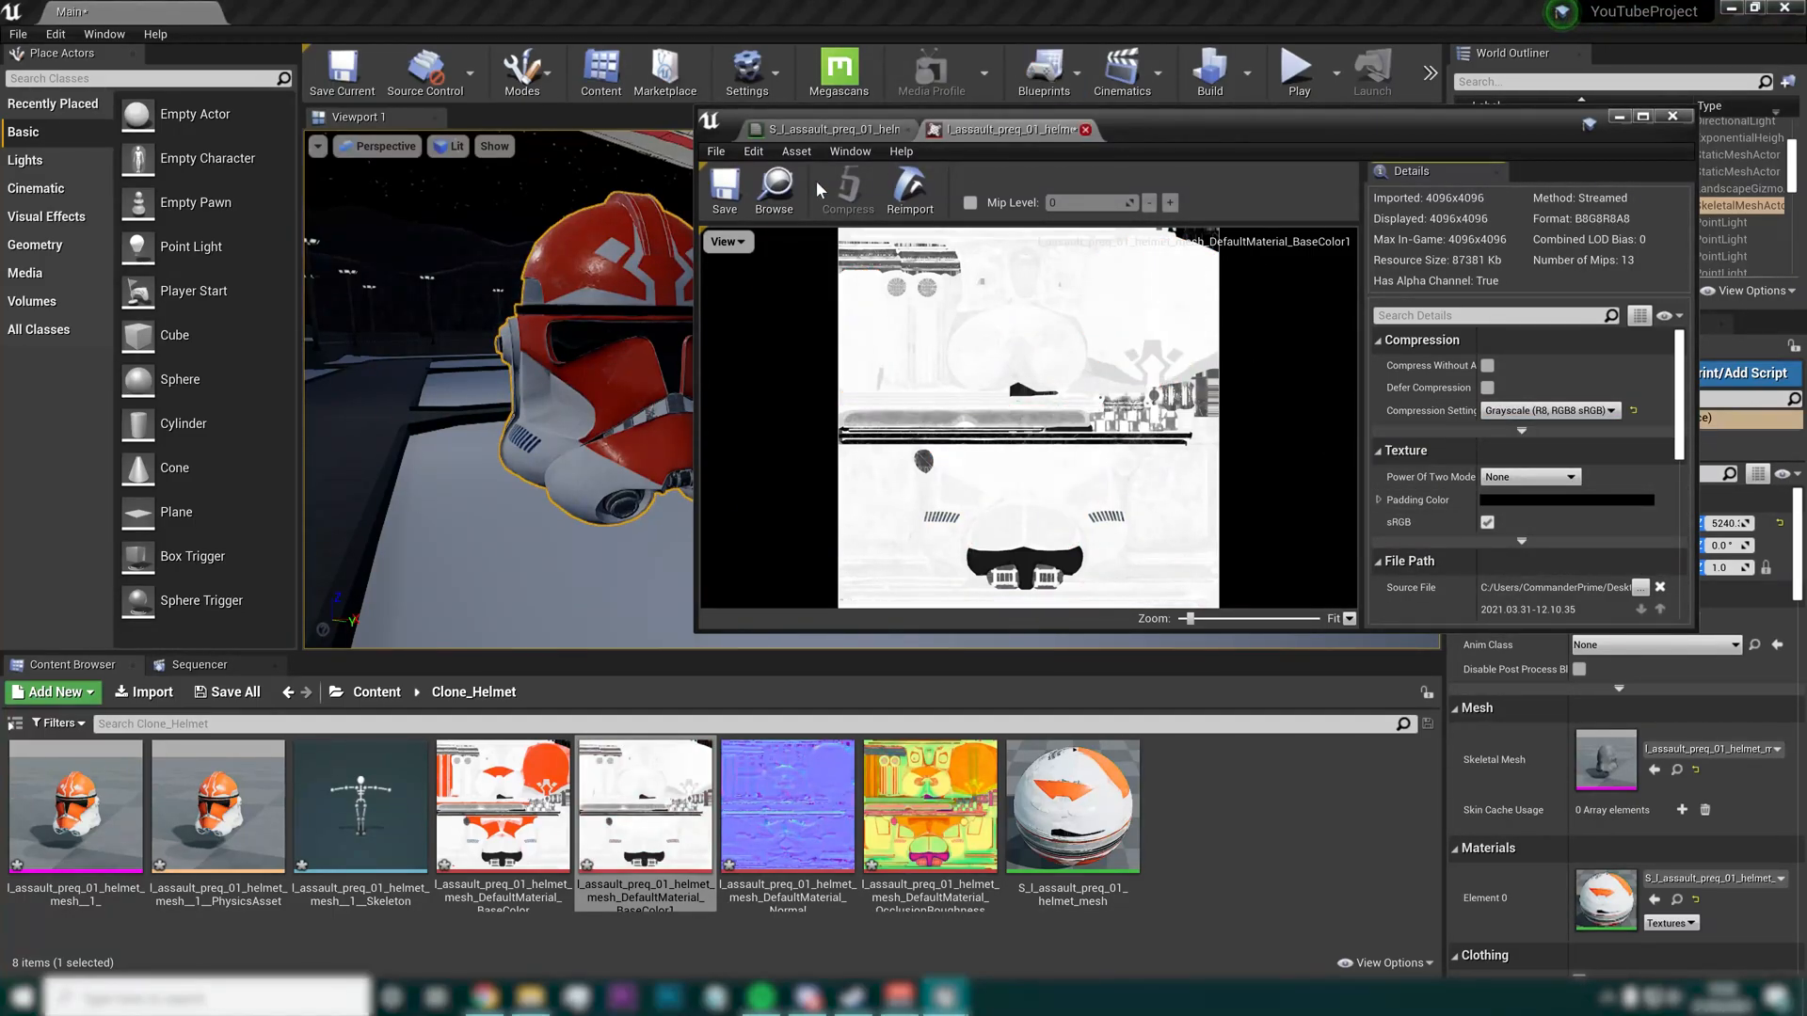
left_click(725, 191)
left_click(1086, 129)
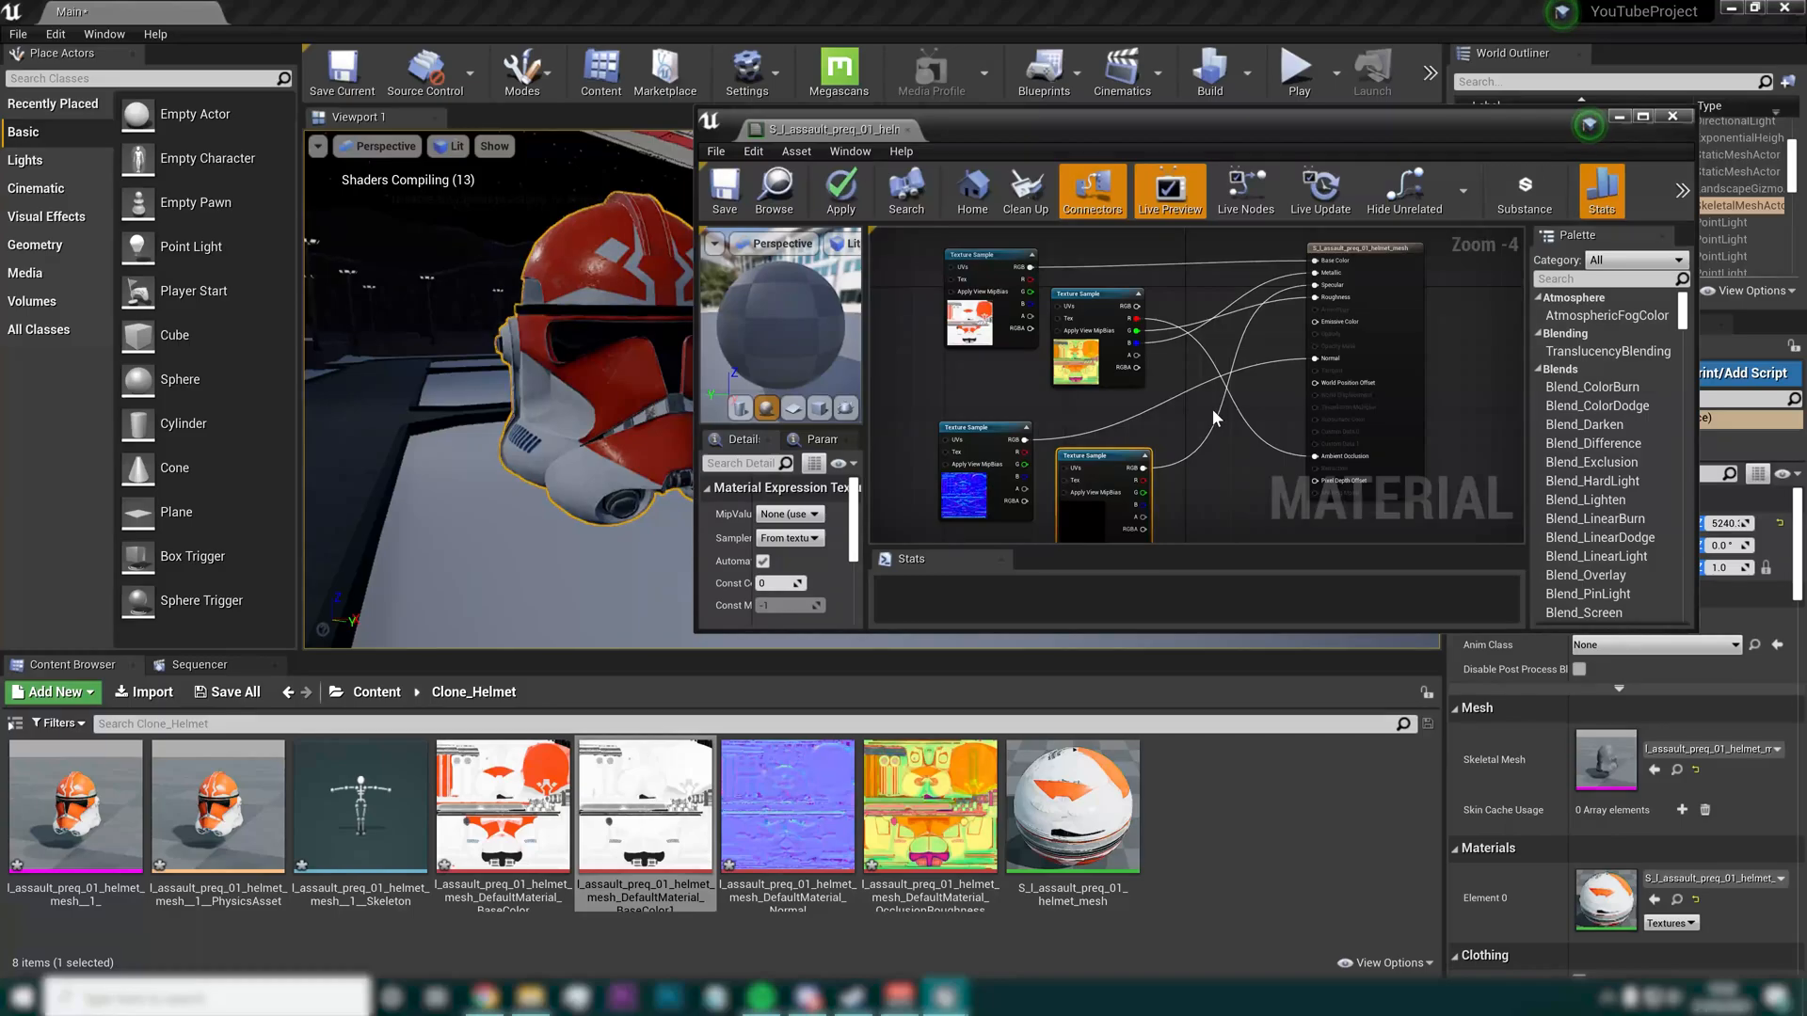
Connect the grayscale BaseColor copy to the material's Specular input, save the material and view the helmet in the level
left_click(730, 189)
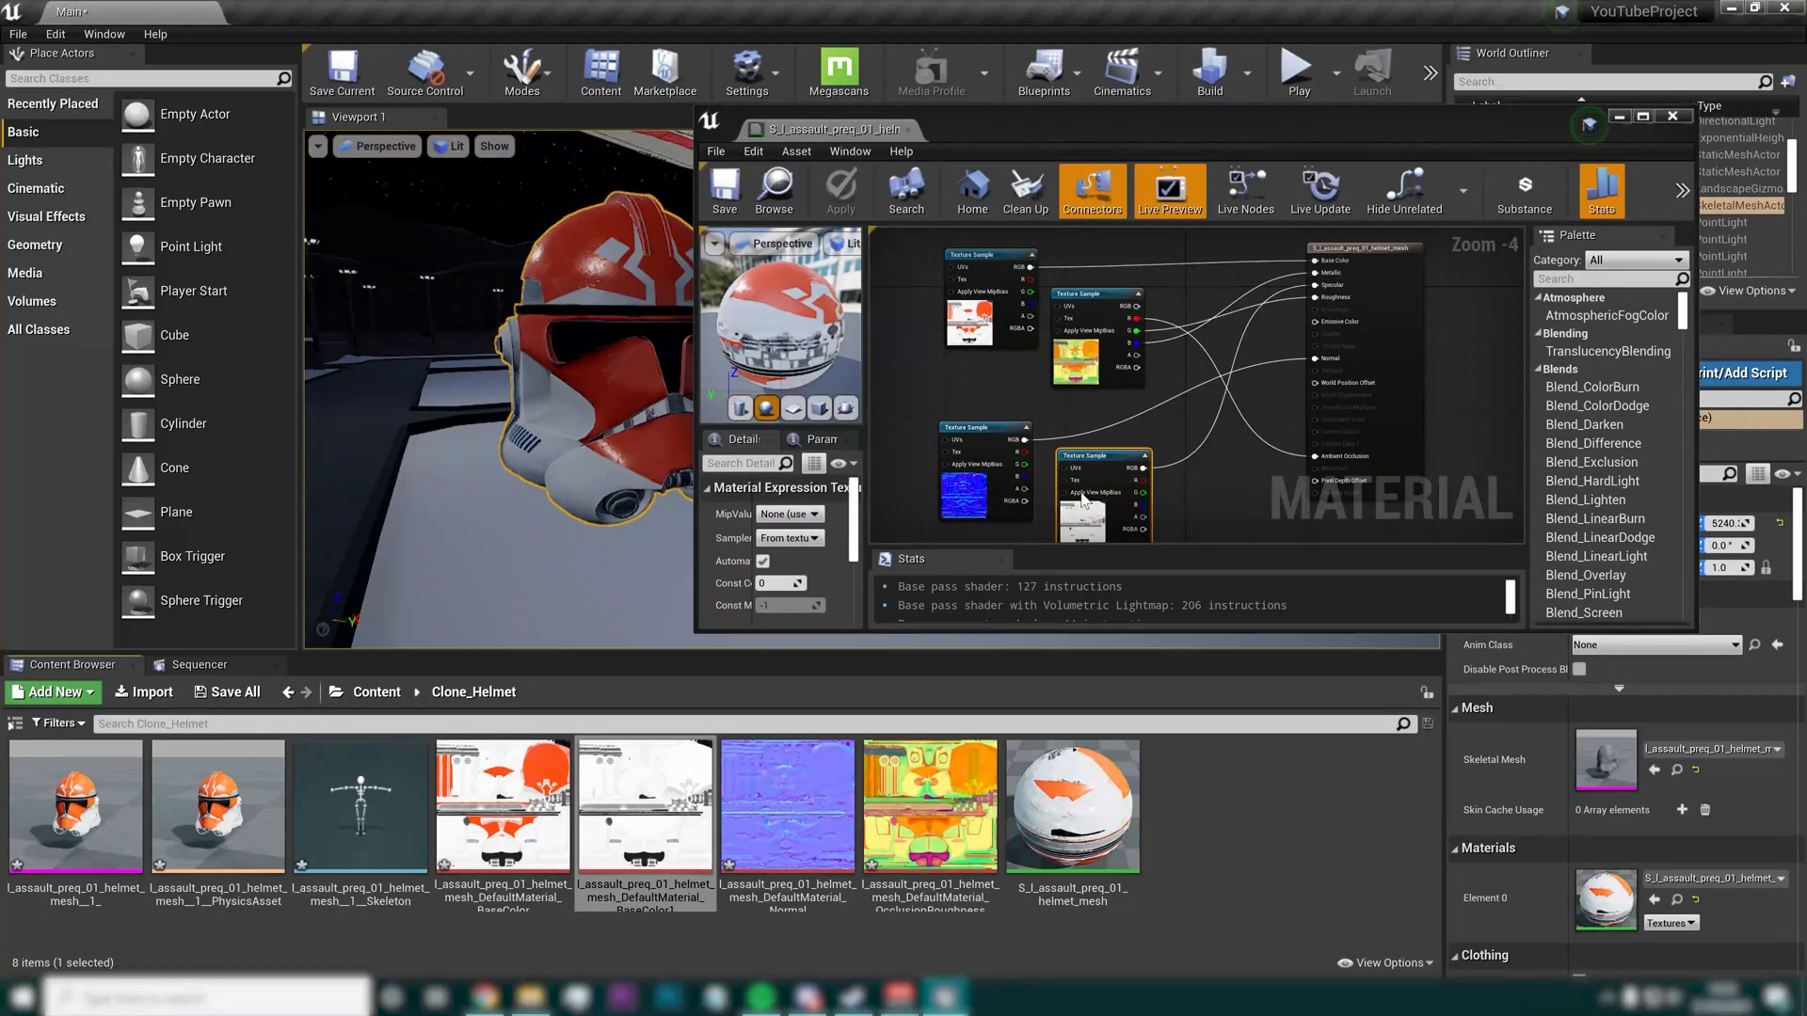
left_click_drag(924, 122, 1113, 118)
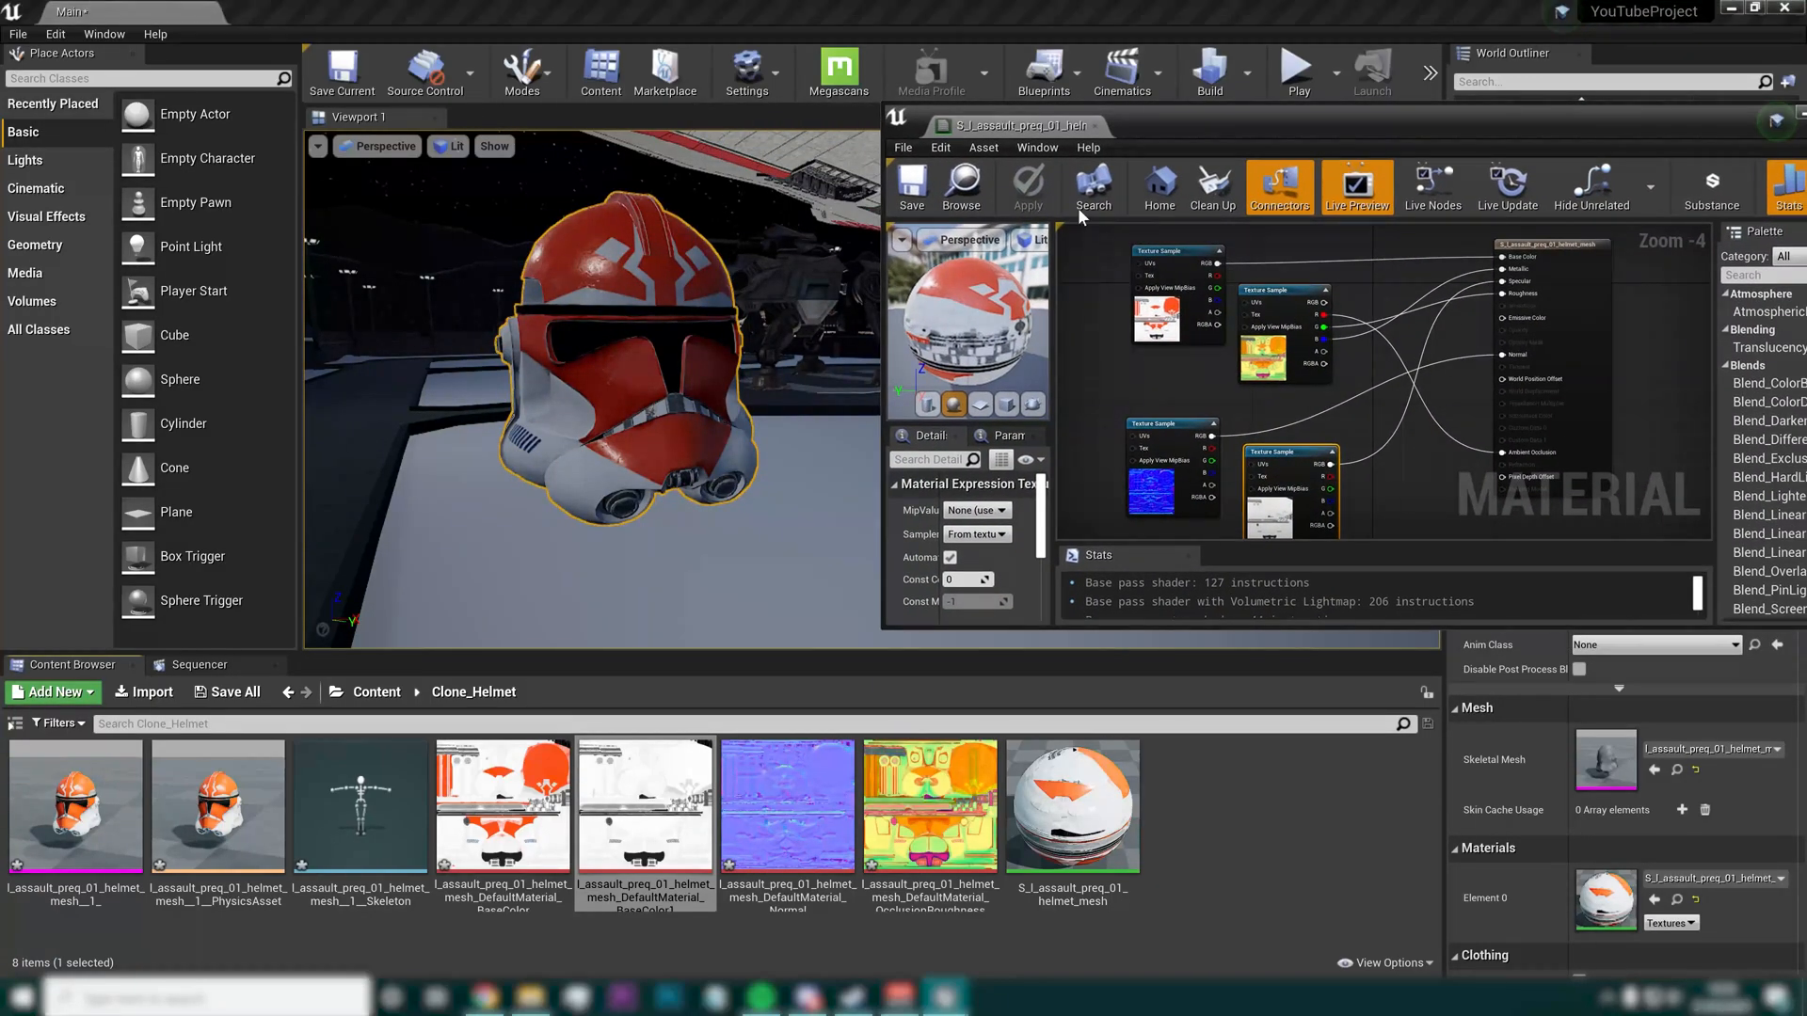
right_click_drag(593, 396, 793, 422)
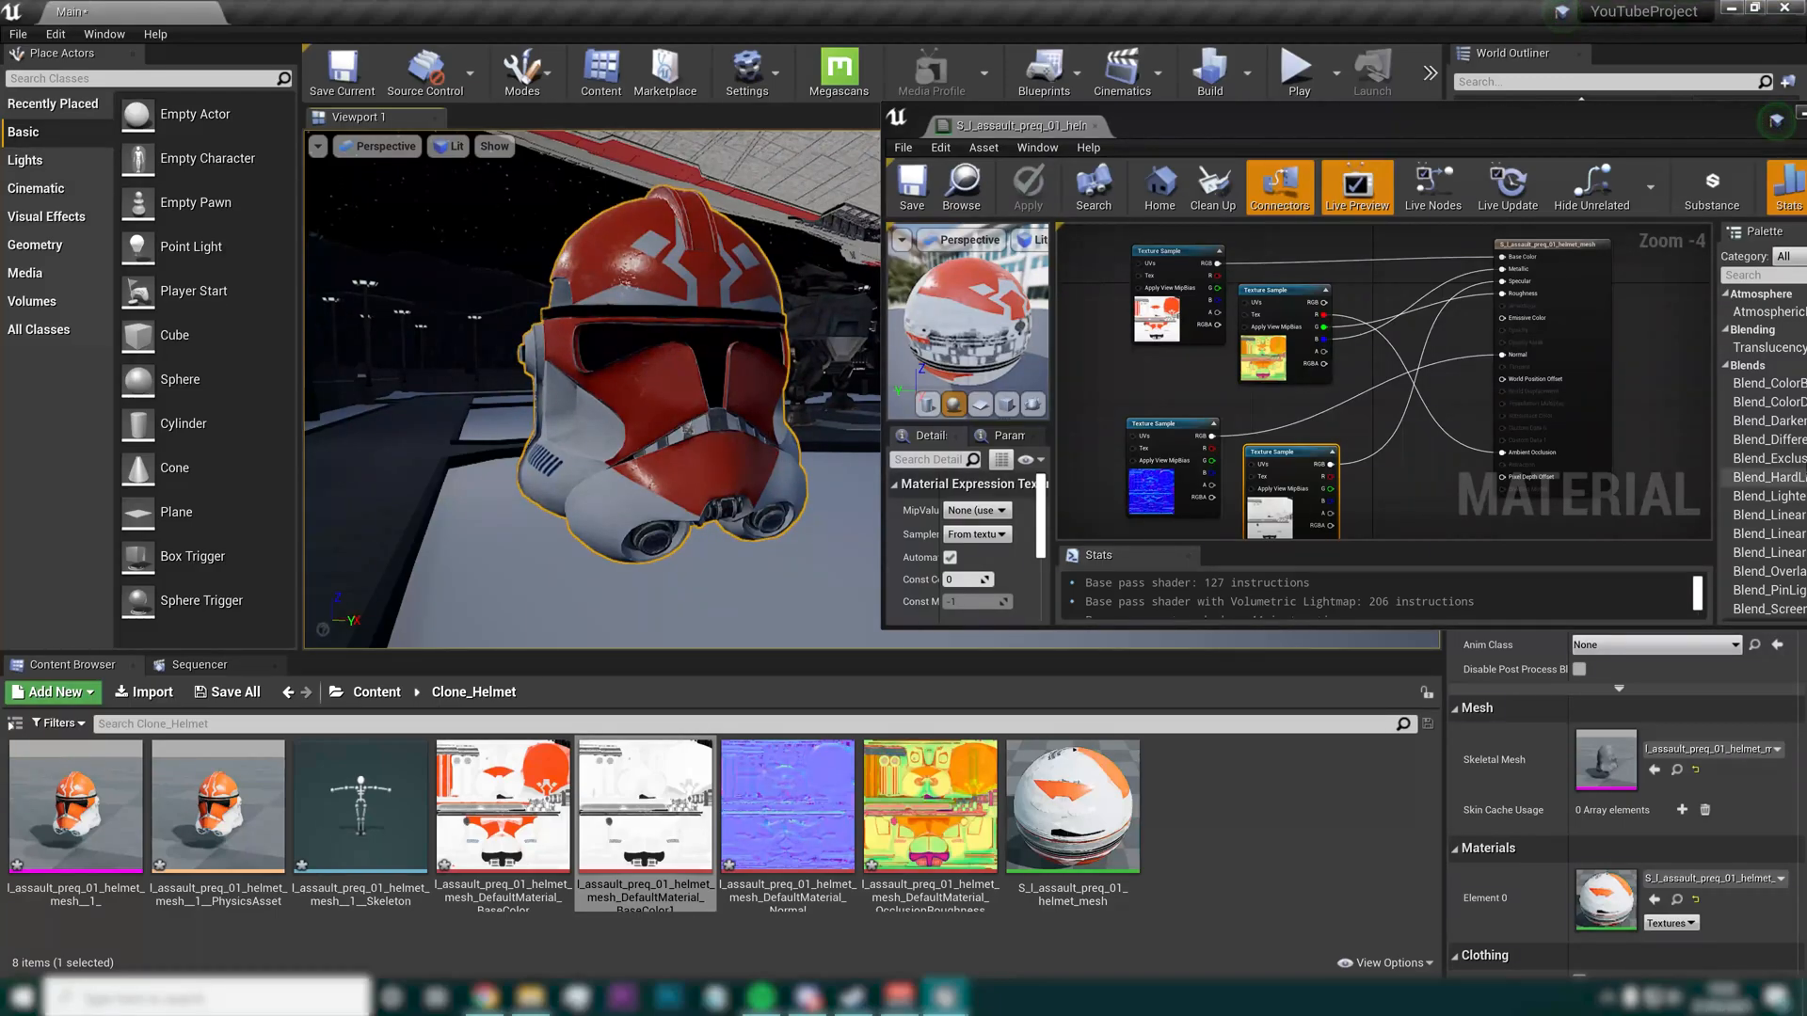
Delete the OcclusionRoughnessMetallic sample from the material graph, turn off sRGB on that texture and save it
left_click(1282, 376)
key("Delete")
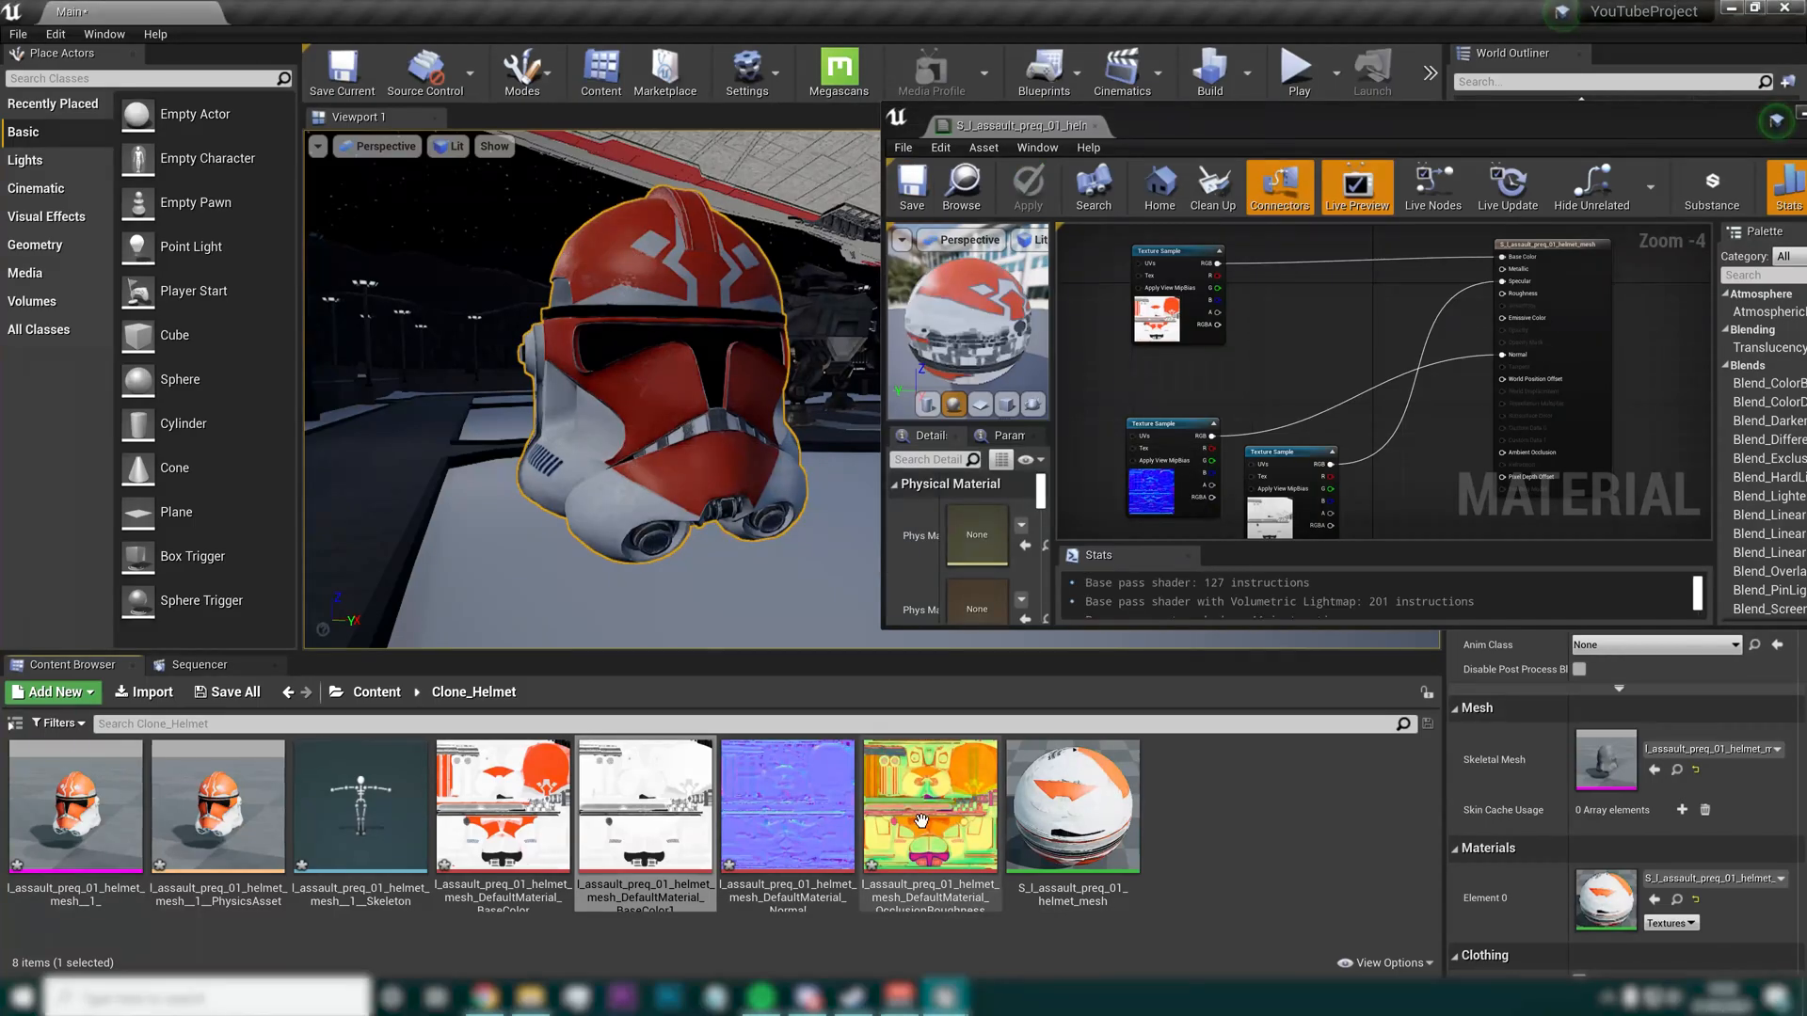
double_click(964, 830)
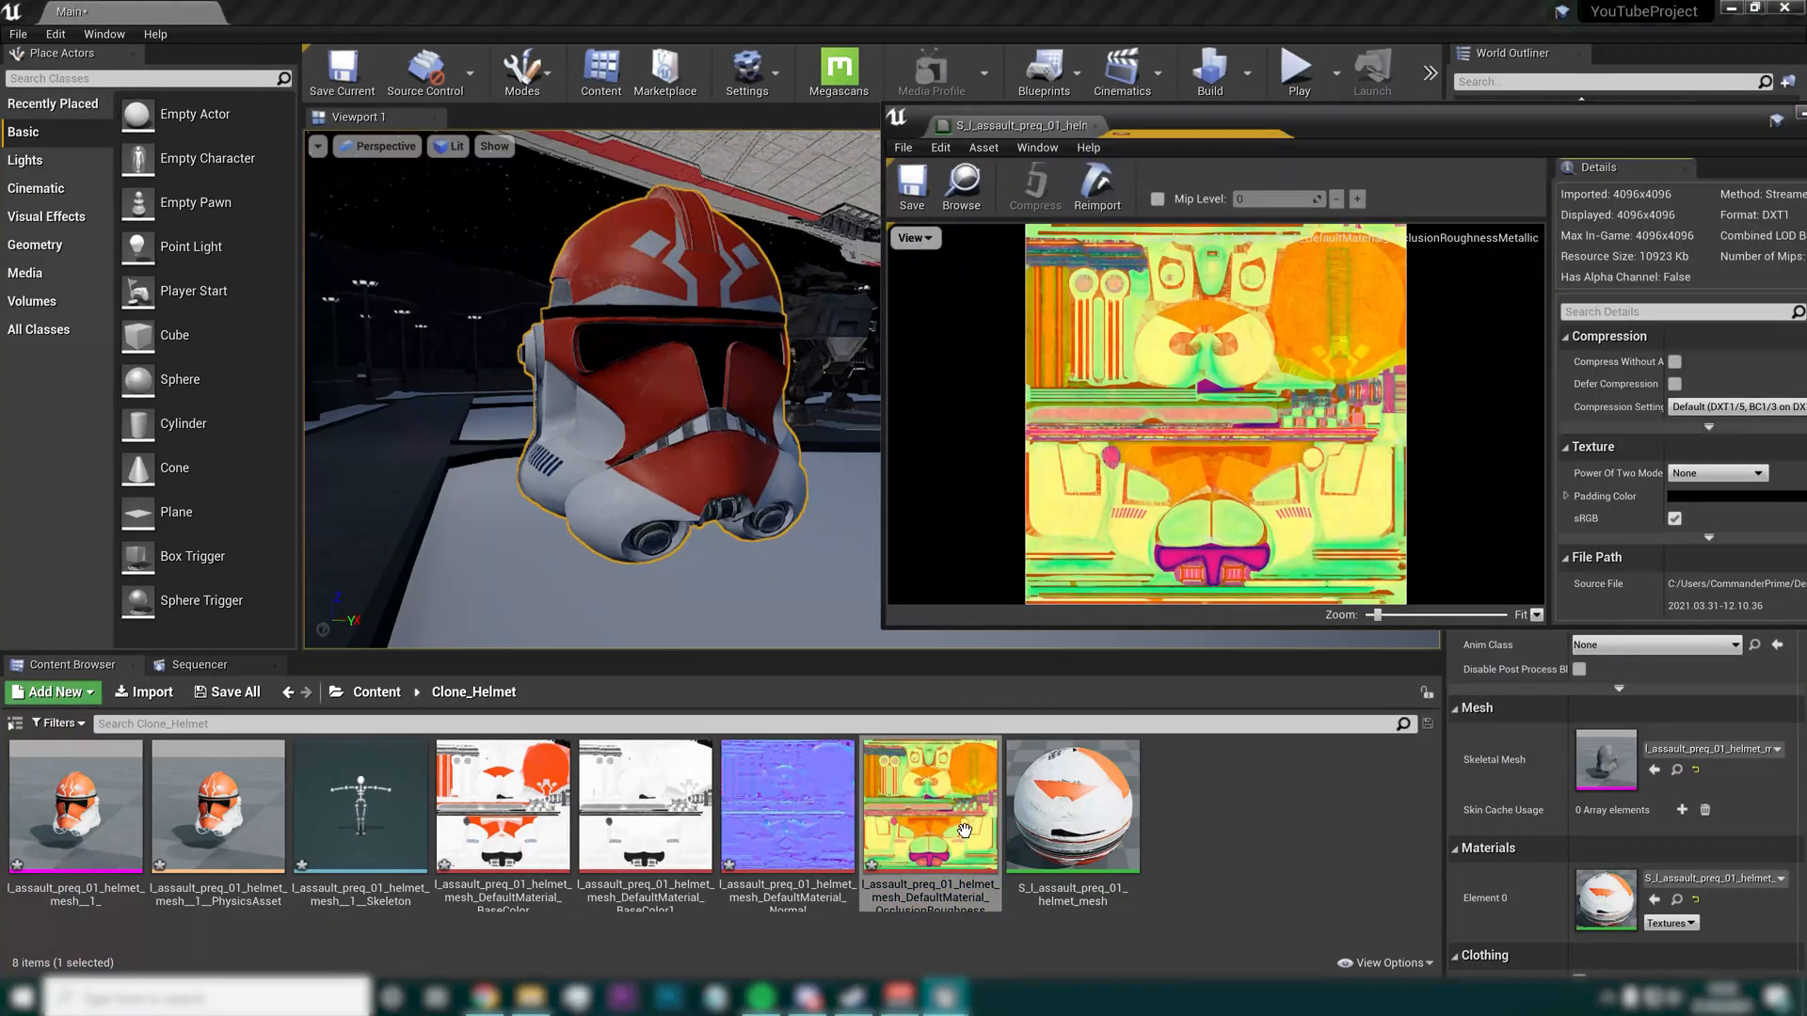
left_click_drag(1422, 131, 1355, 115)
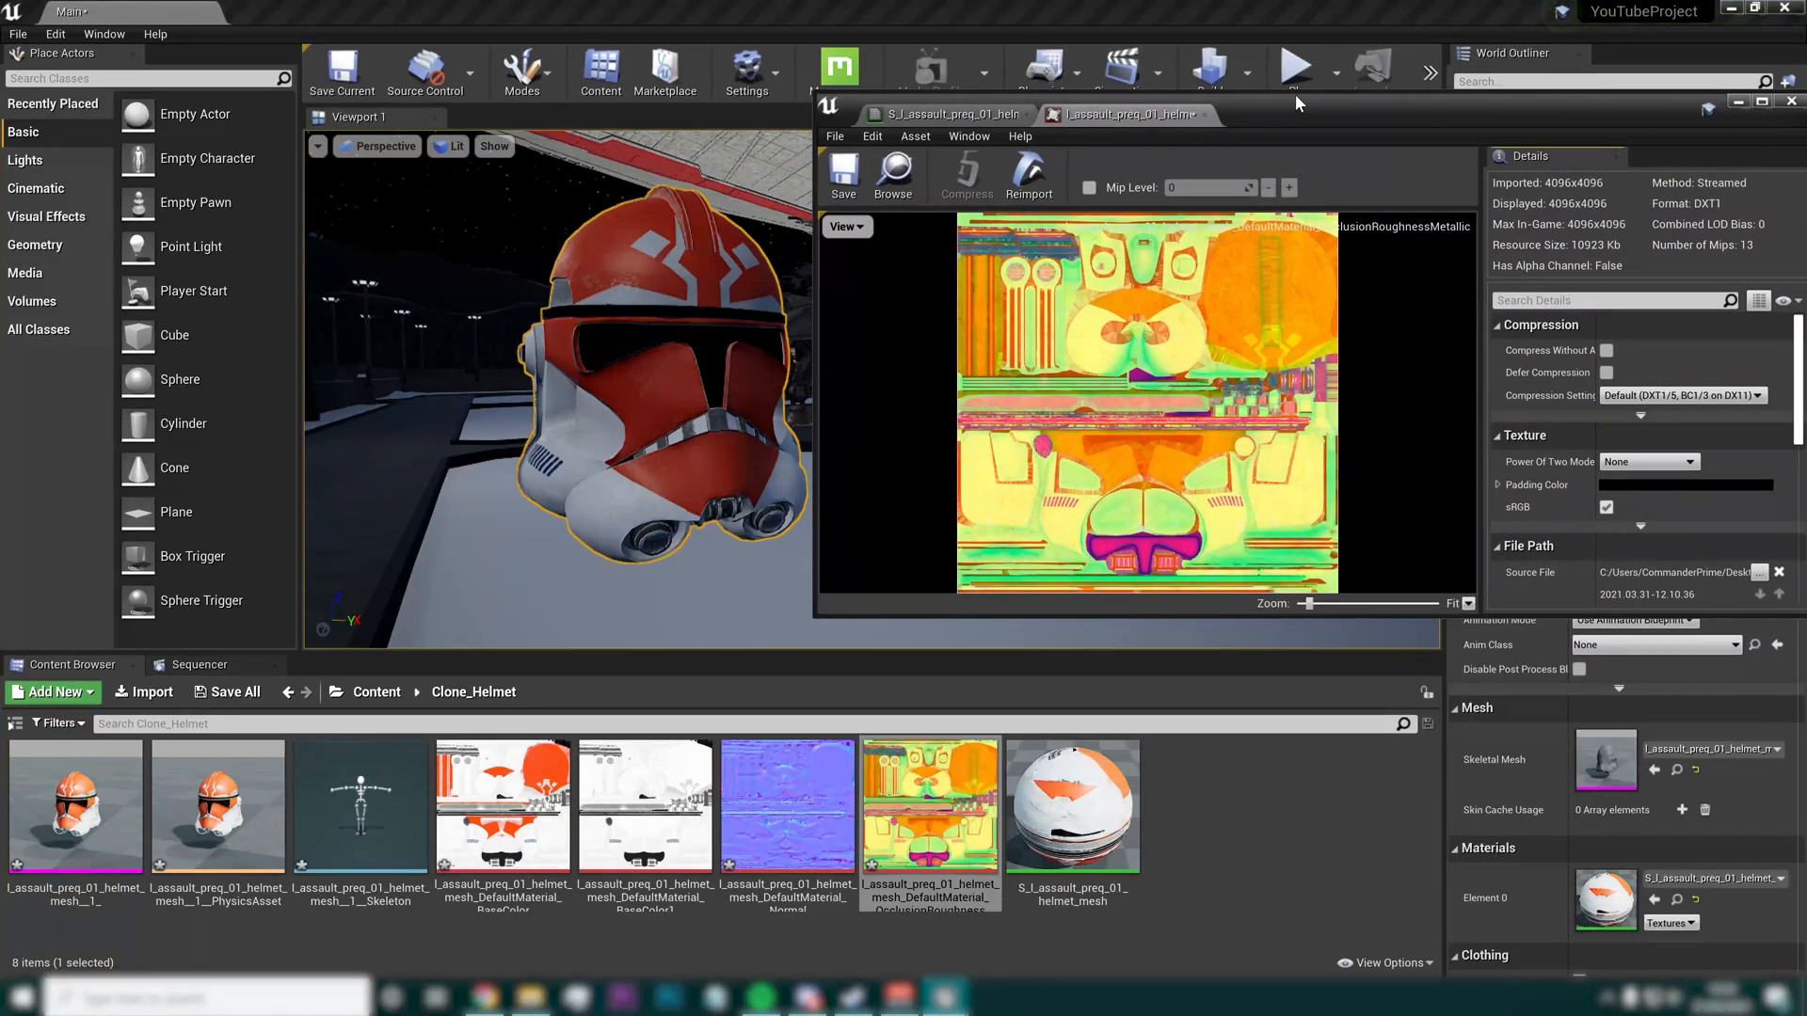
left_click_drag(1287, 106, 1215, 103)
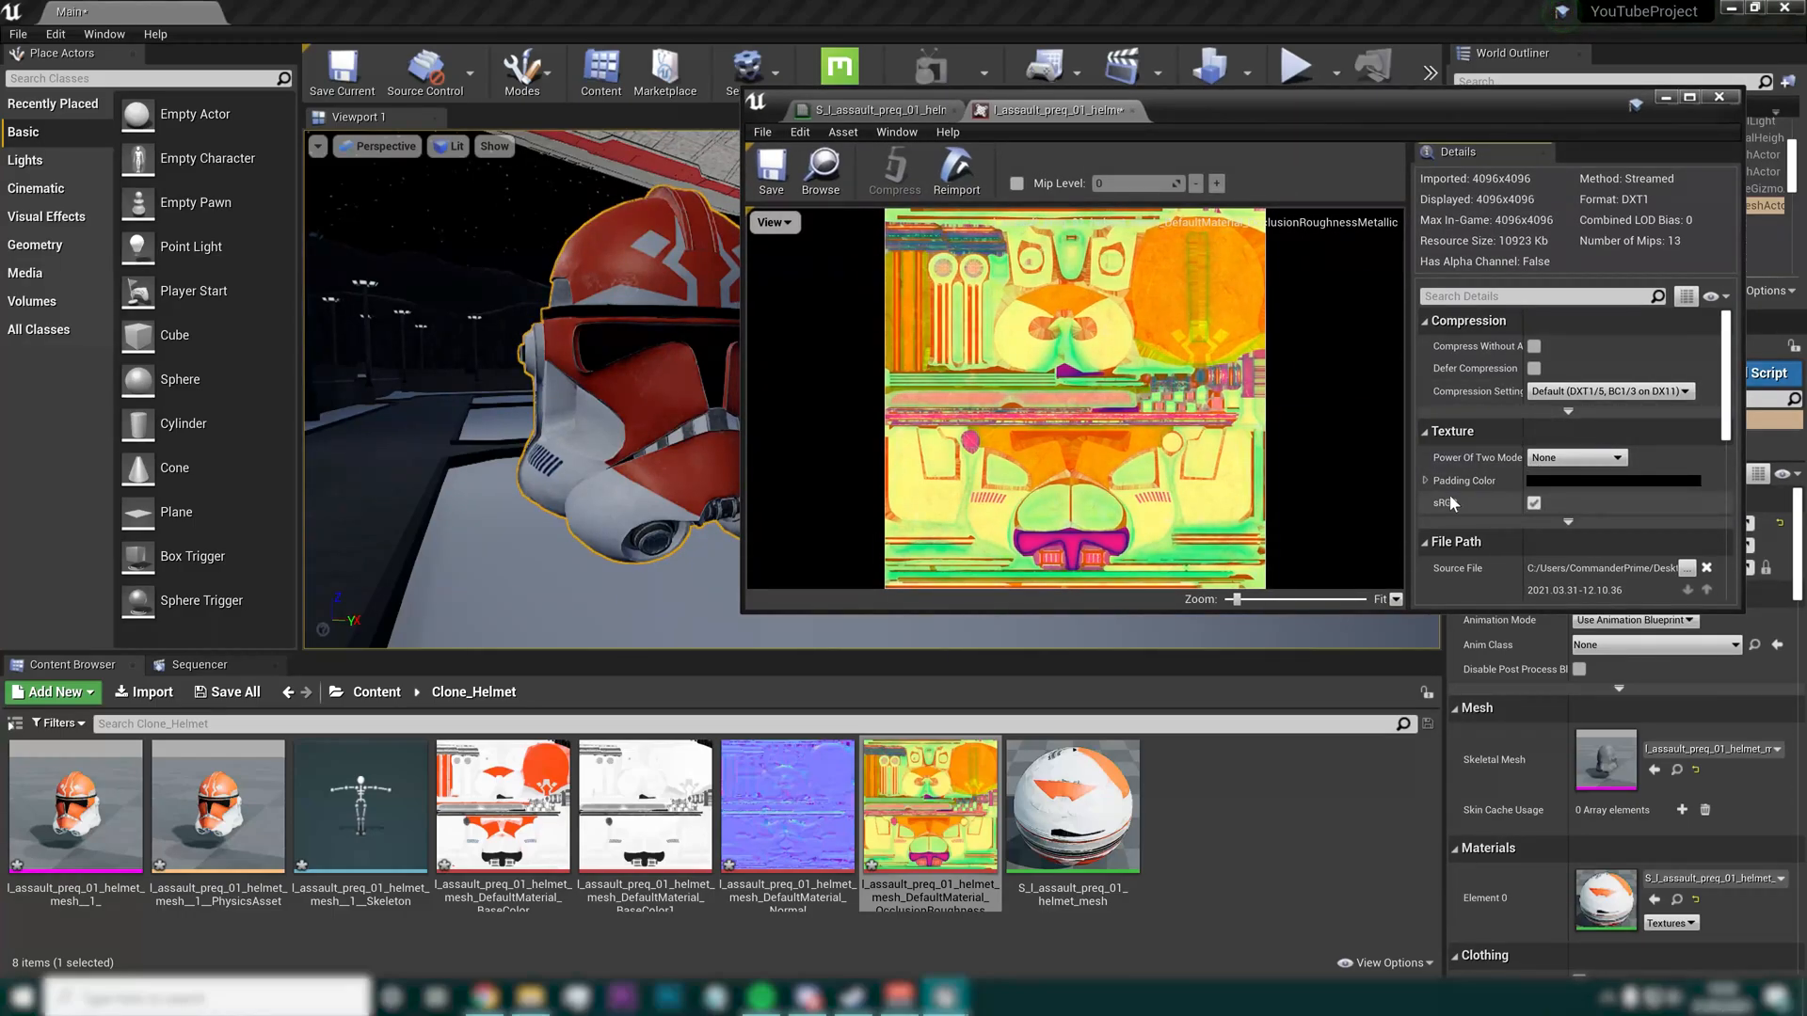
mouse_move(1445, 506)
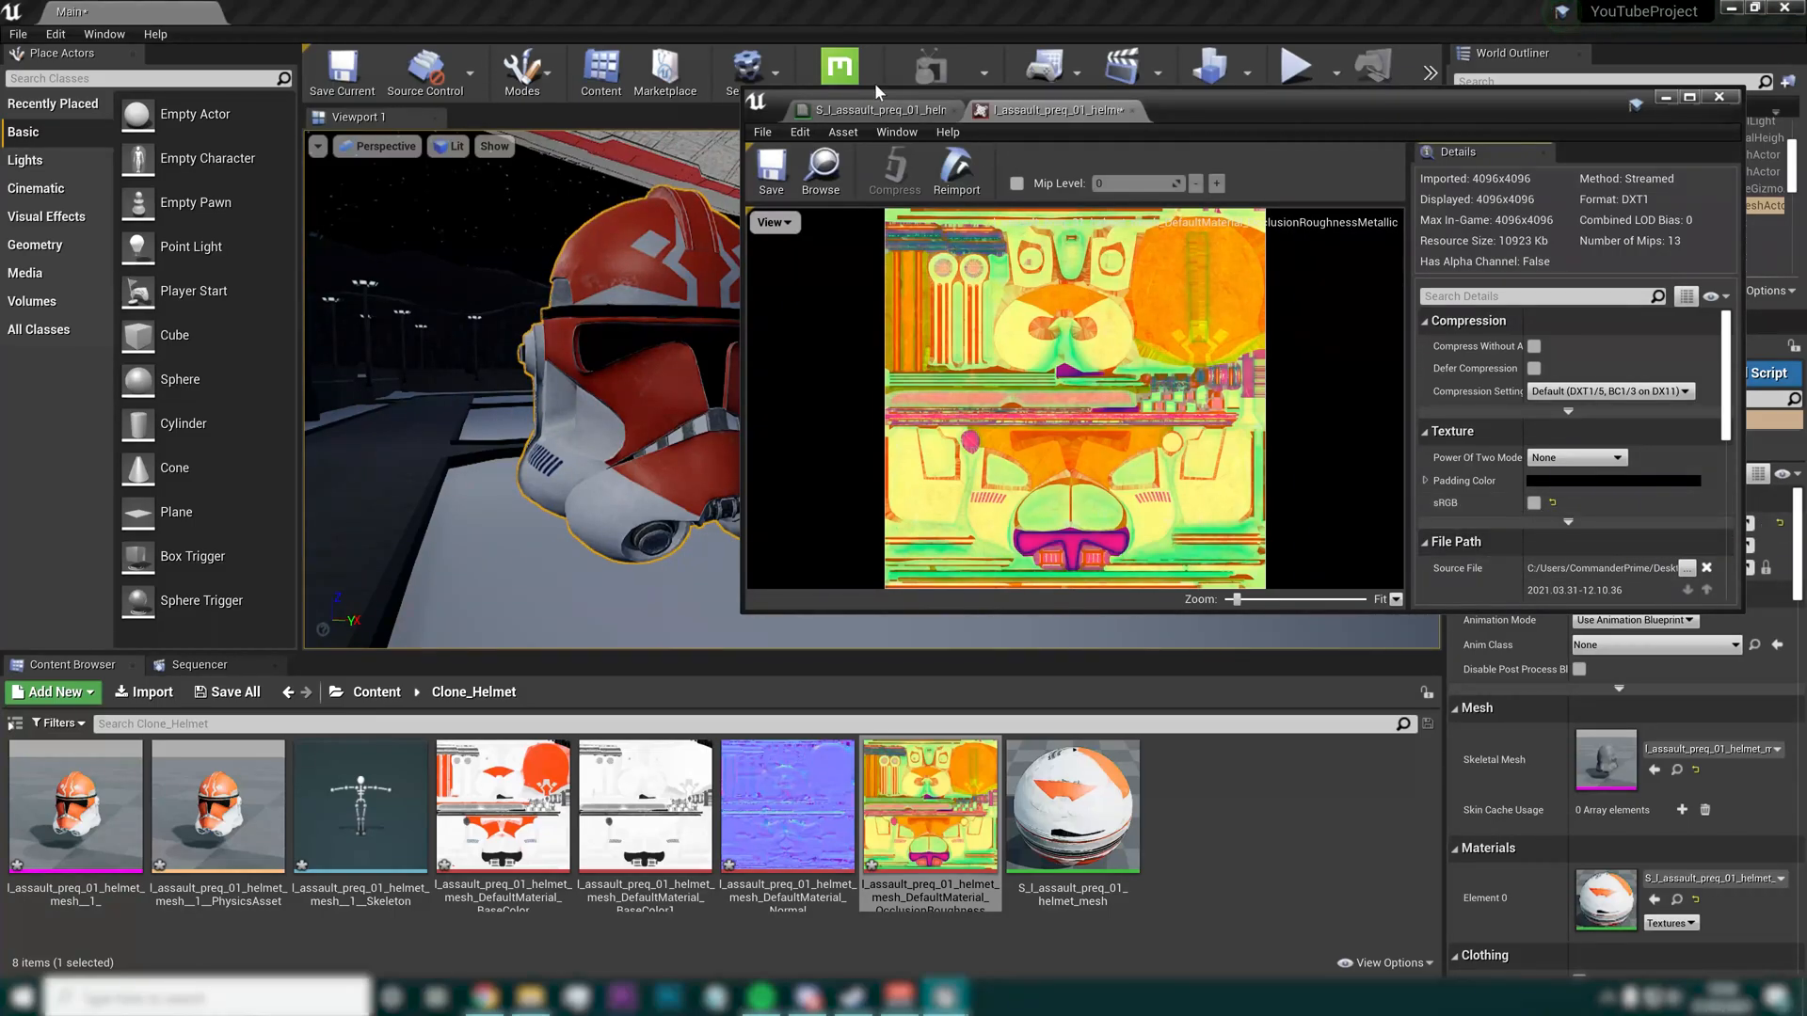
left_click(771, 169)
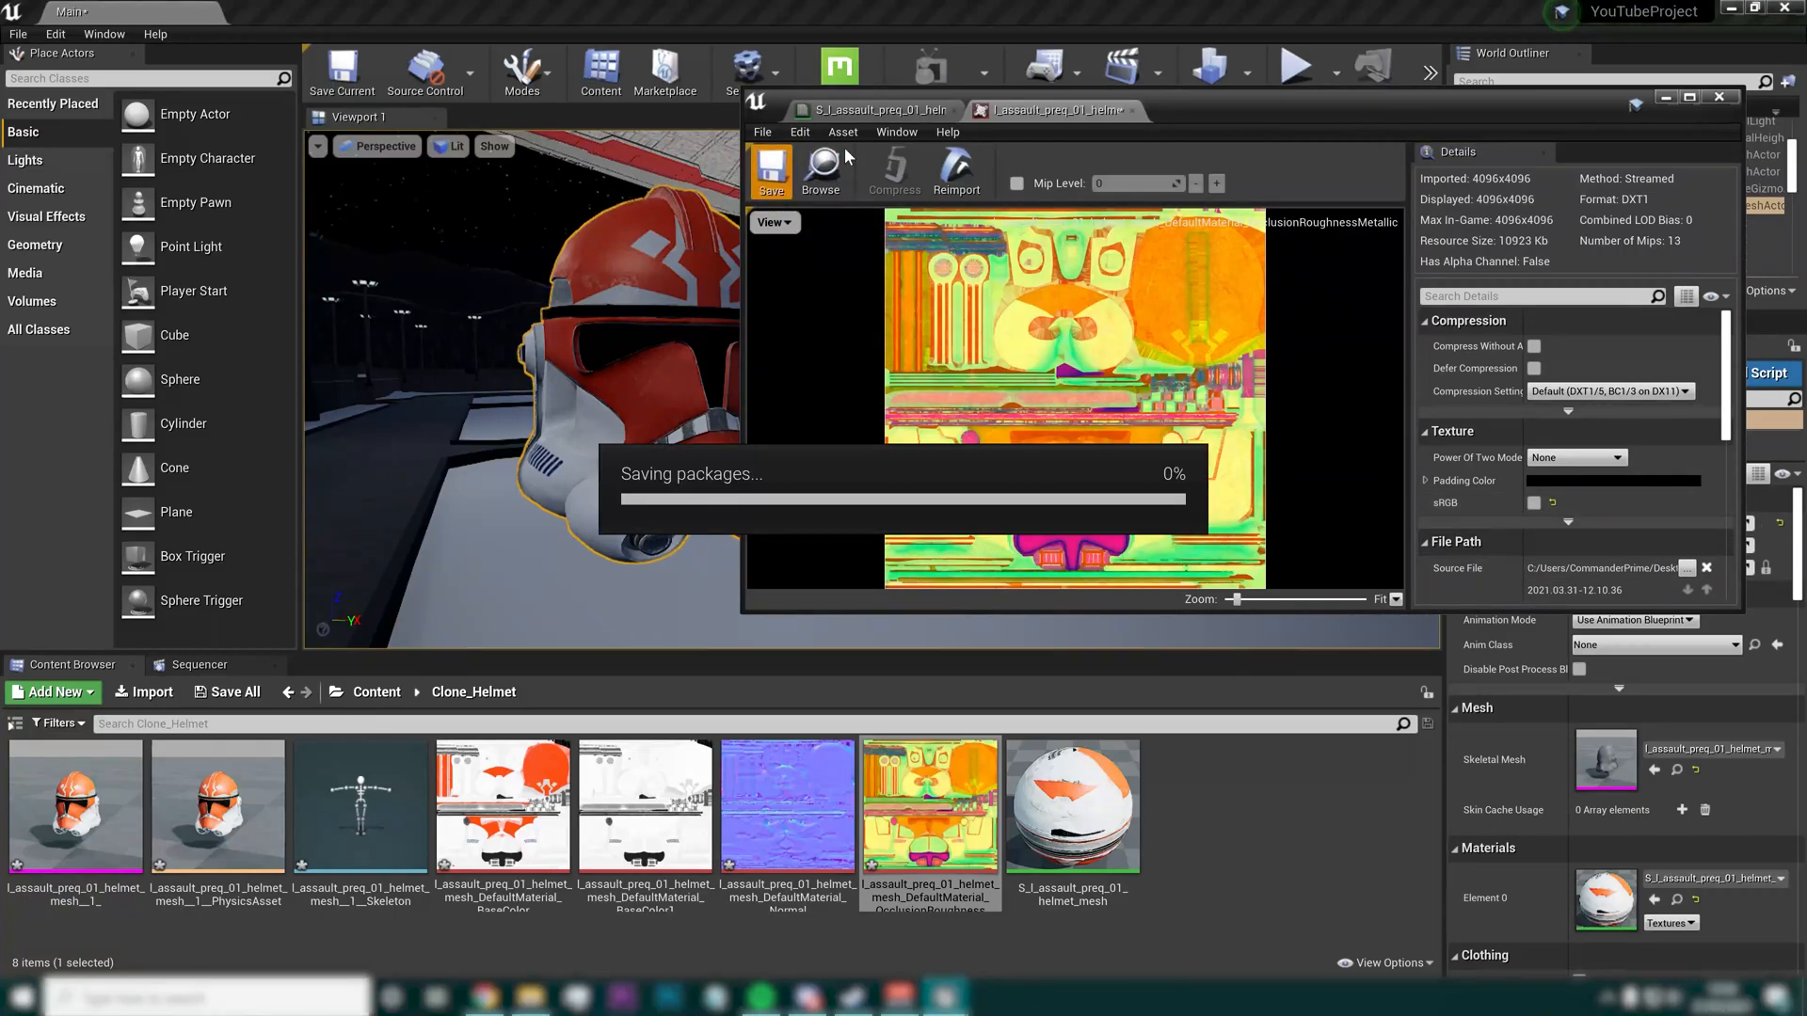
left_click(1132, 110)
Add the OcclusionRoughnessMetallic texture again, connecting red to Ambient Occlusion, green to Roughness and blue to Metallic, and save the material
left_click_drag(951, 832, 1400, 443)
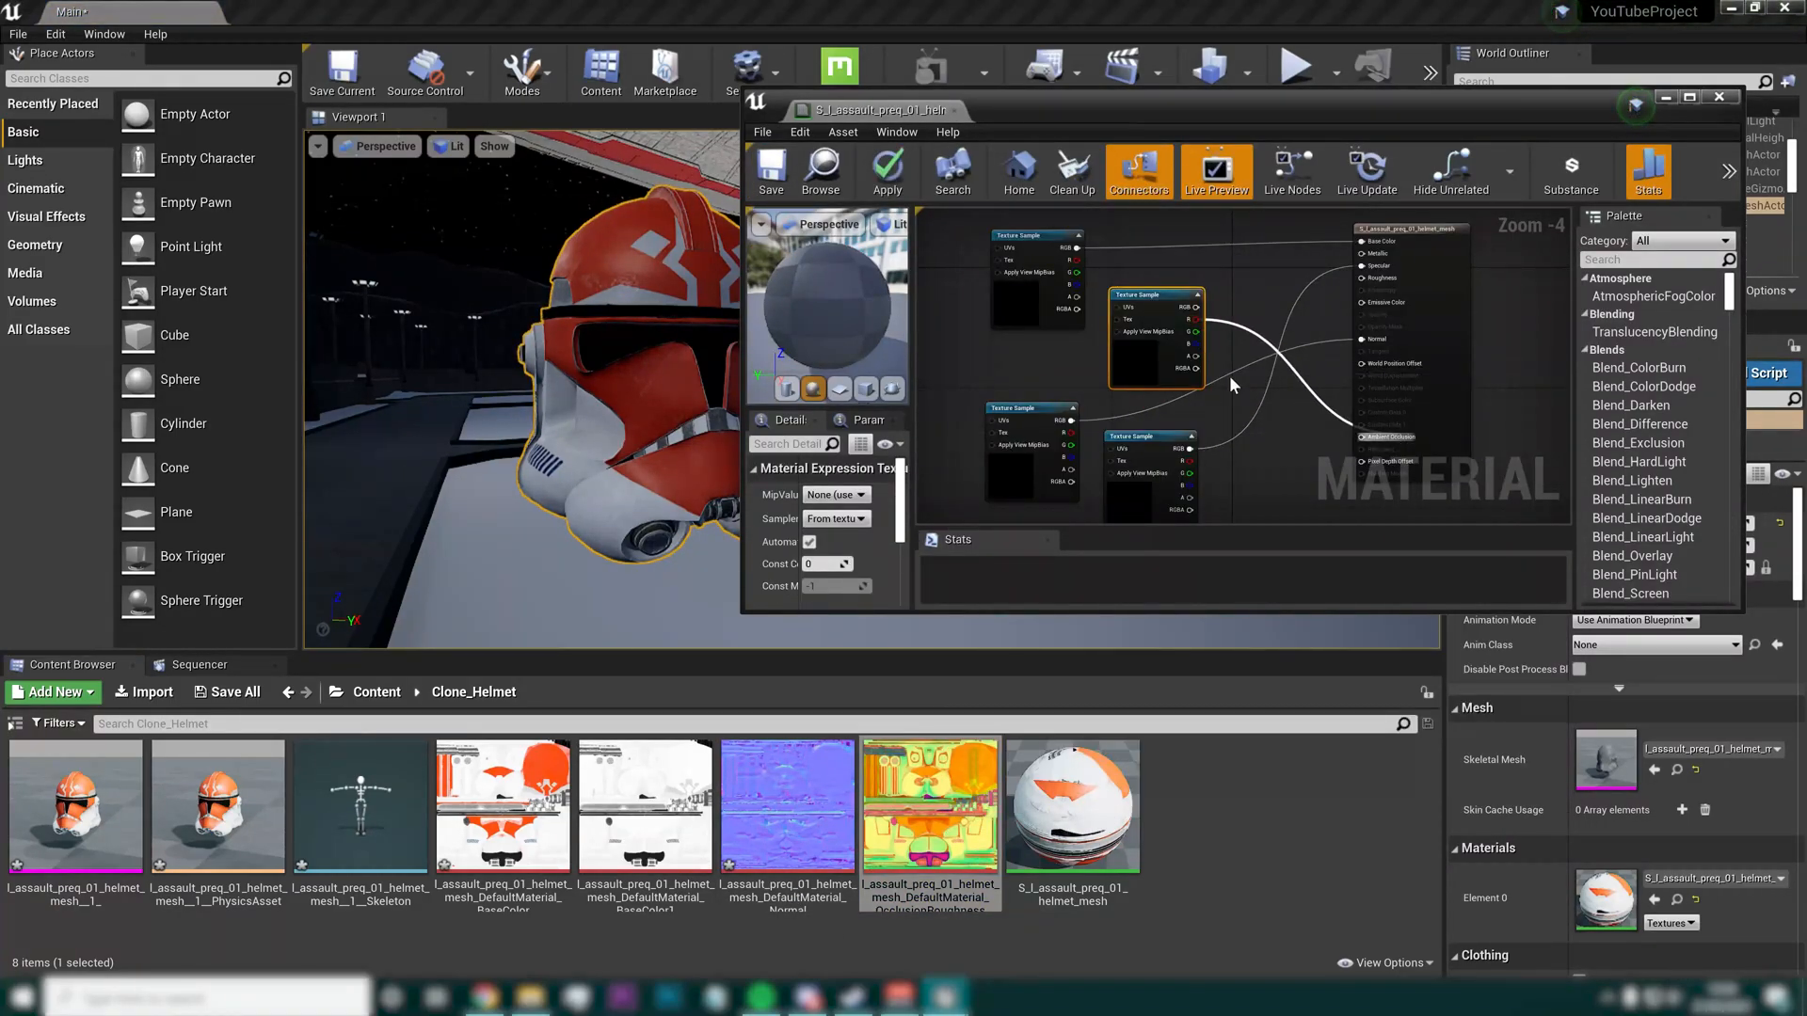
left_click_drag(1195, 331, 1362, 278)
left_click_drag(1195, 344, 1362, 254)
left_click(789, 188)
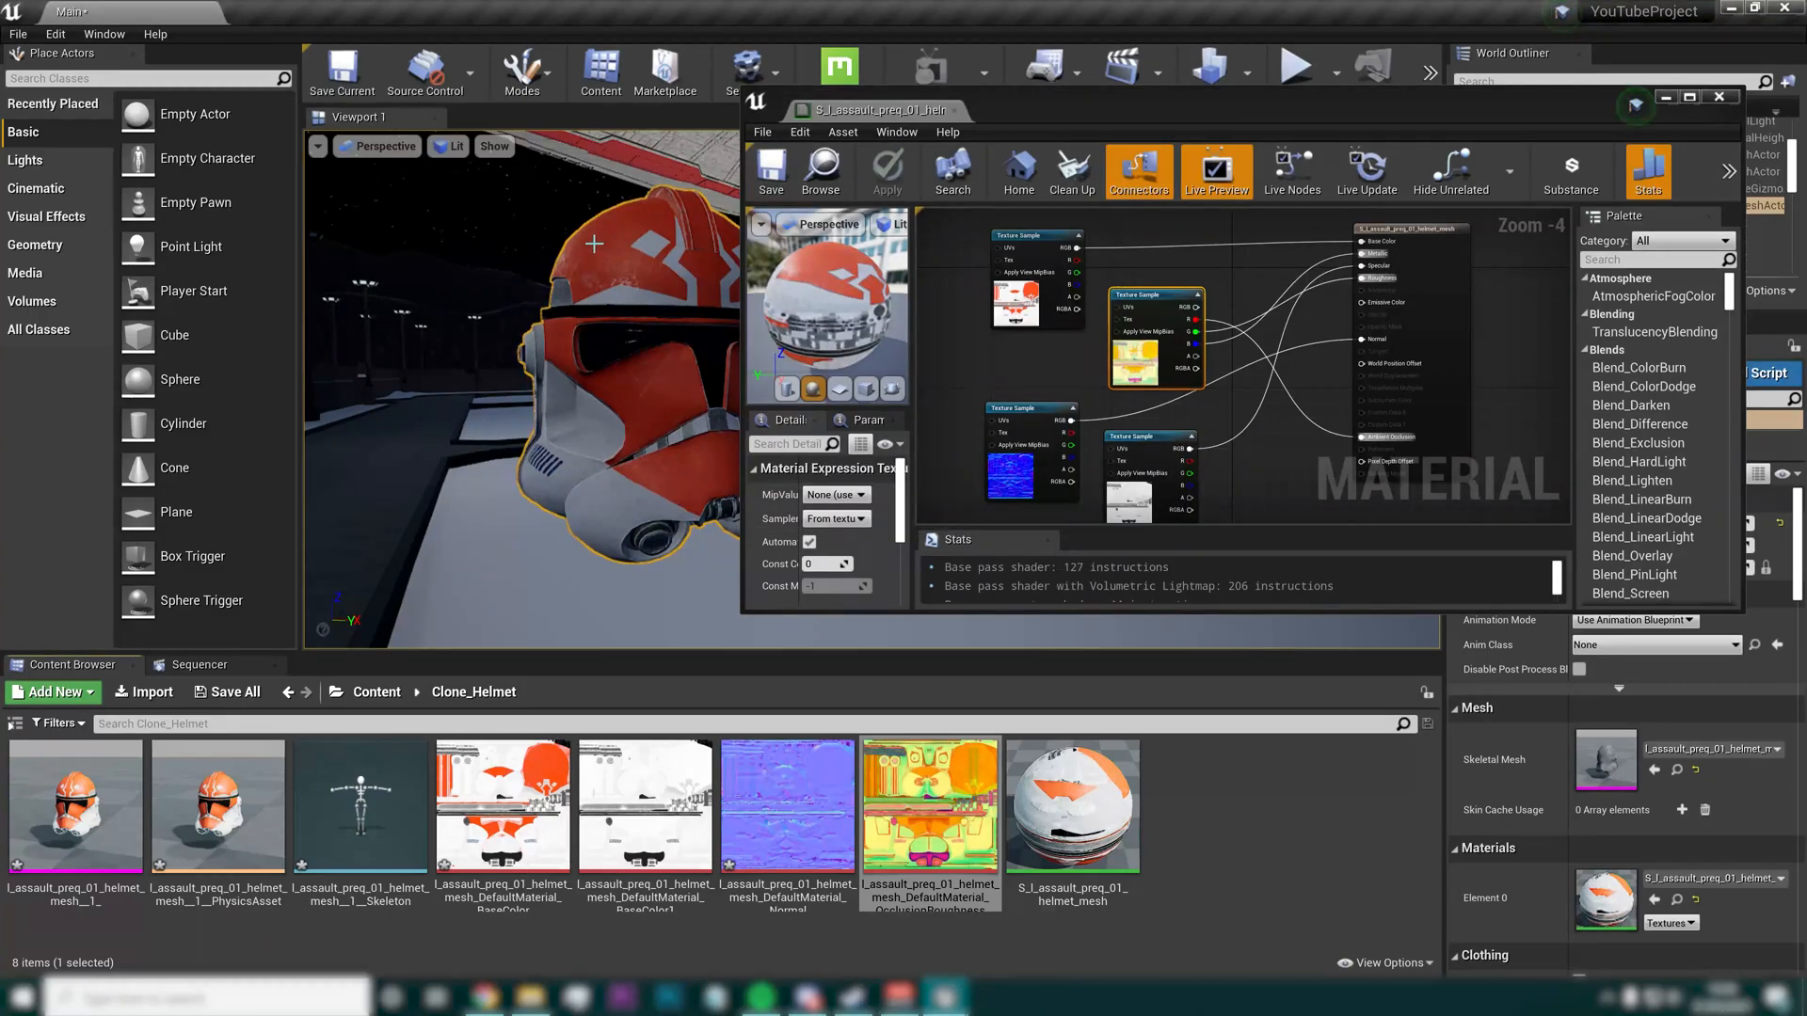
Close the material editor and look over the textured helmet in the level
left_click_drag(766, 102, 994, 122)
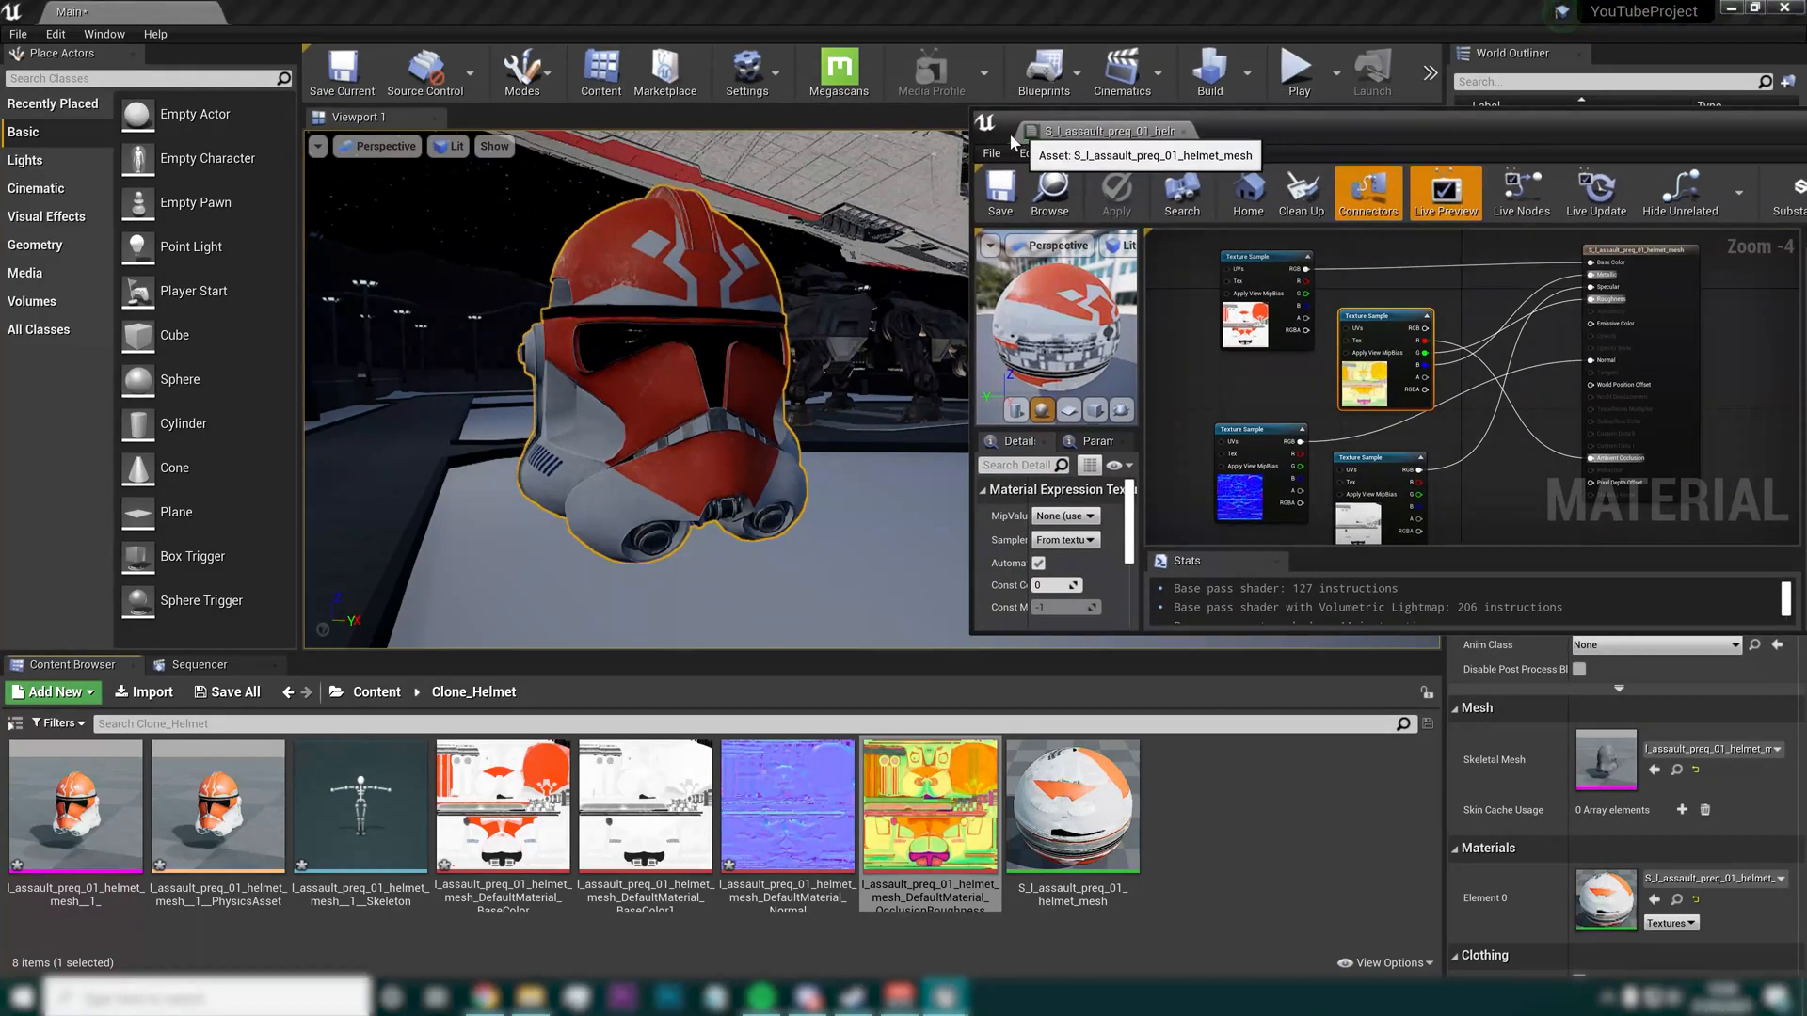
double_click(994, 123)
right_click_drag(960, 282, 555, 332)
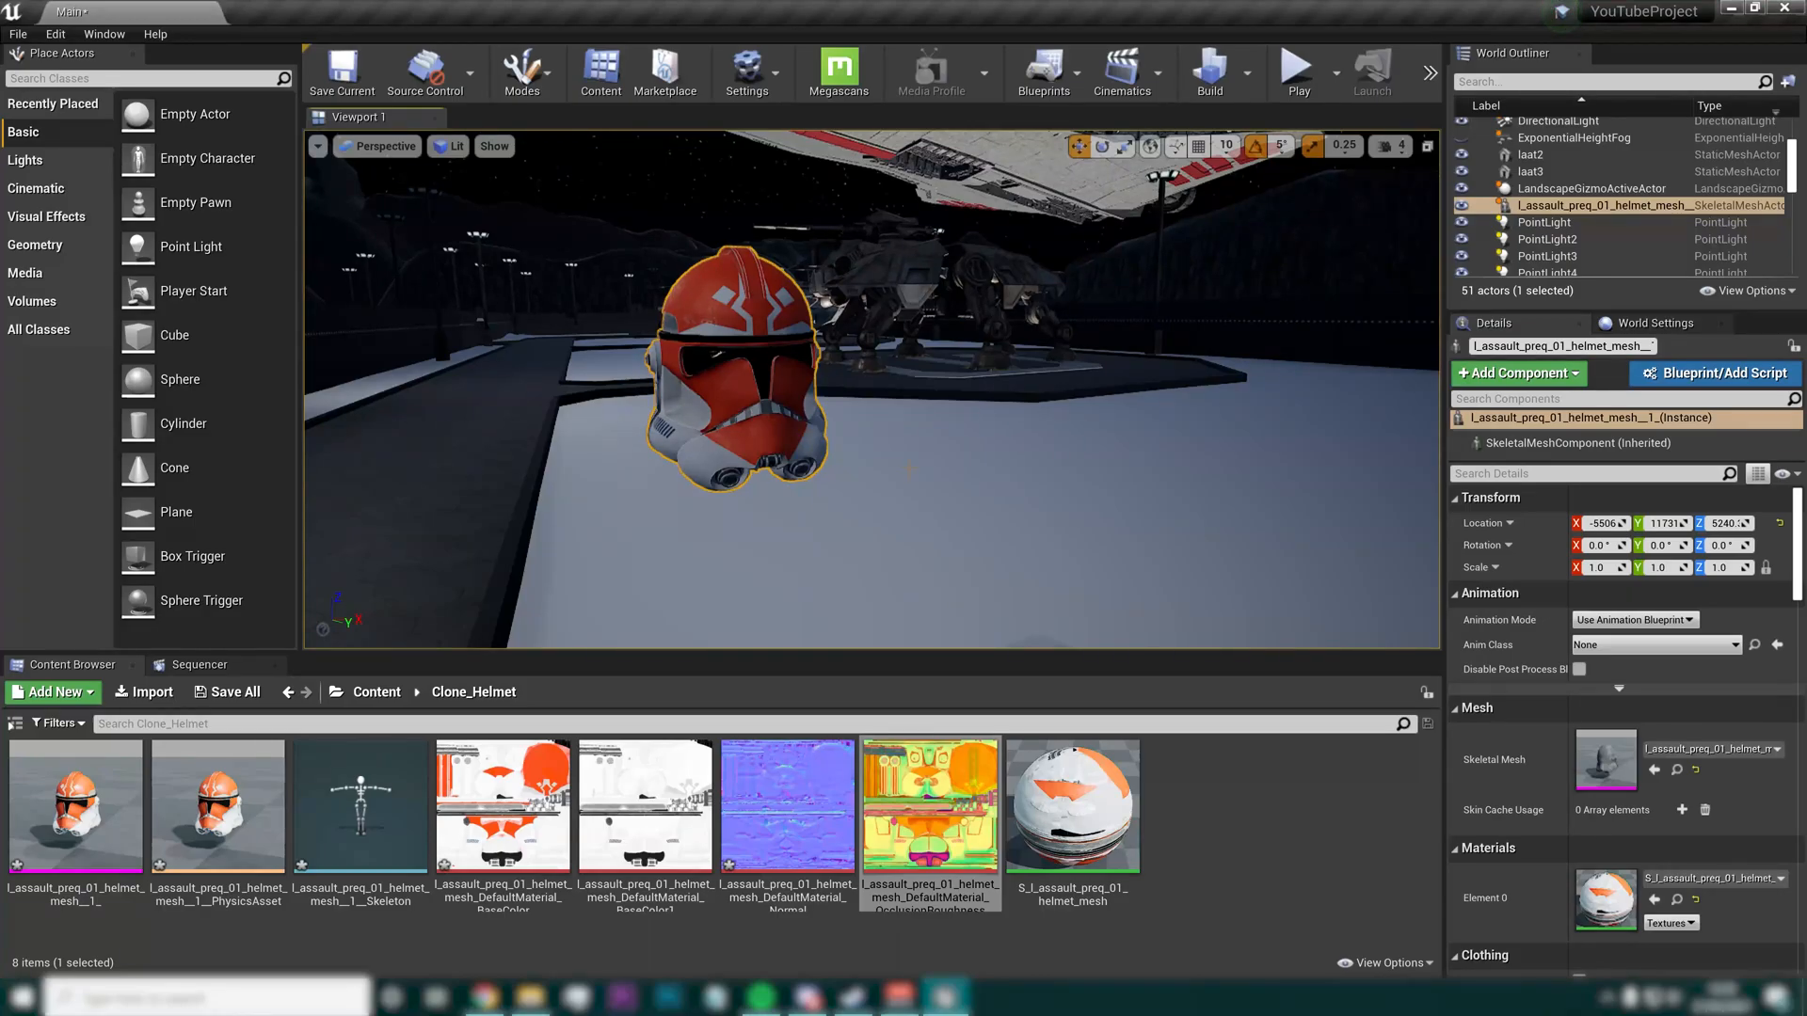
Reopen the OcclusionRoughnessMetallic texture to review its sRGB setting, close it and examine the helmet up close in the level
double_click(932, 819)
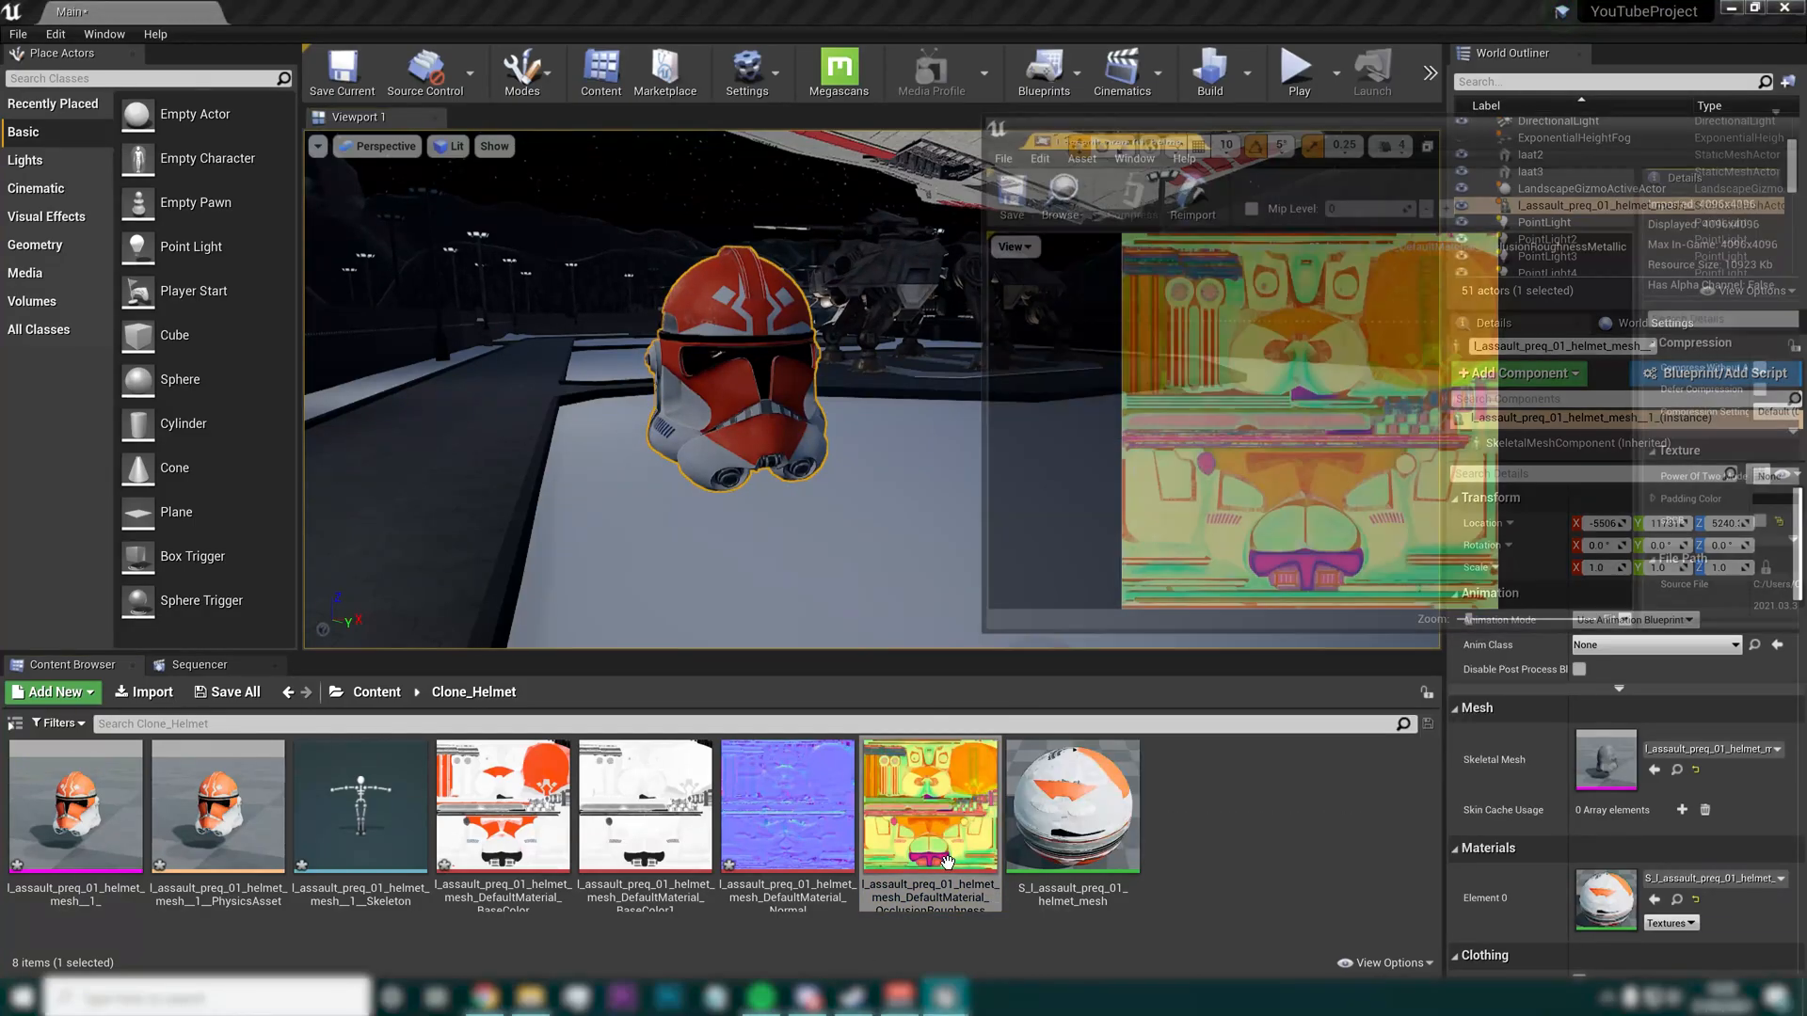
left_click_drag(1245, 137, 1054, 132)
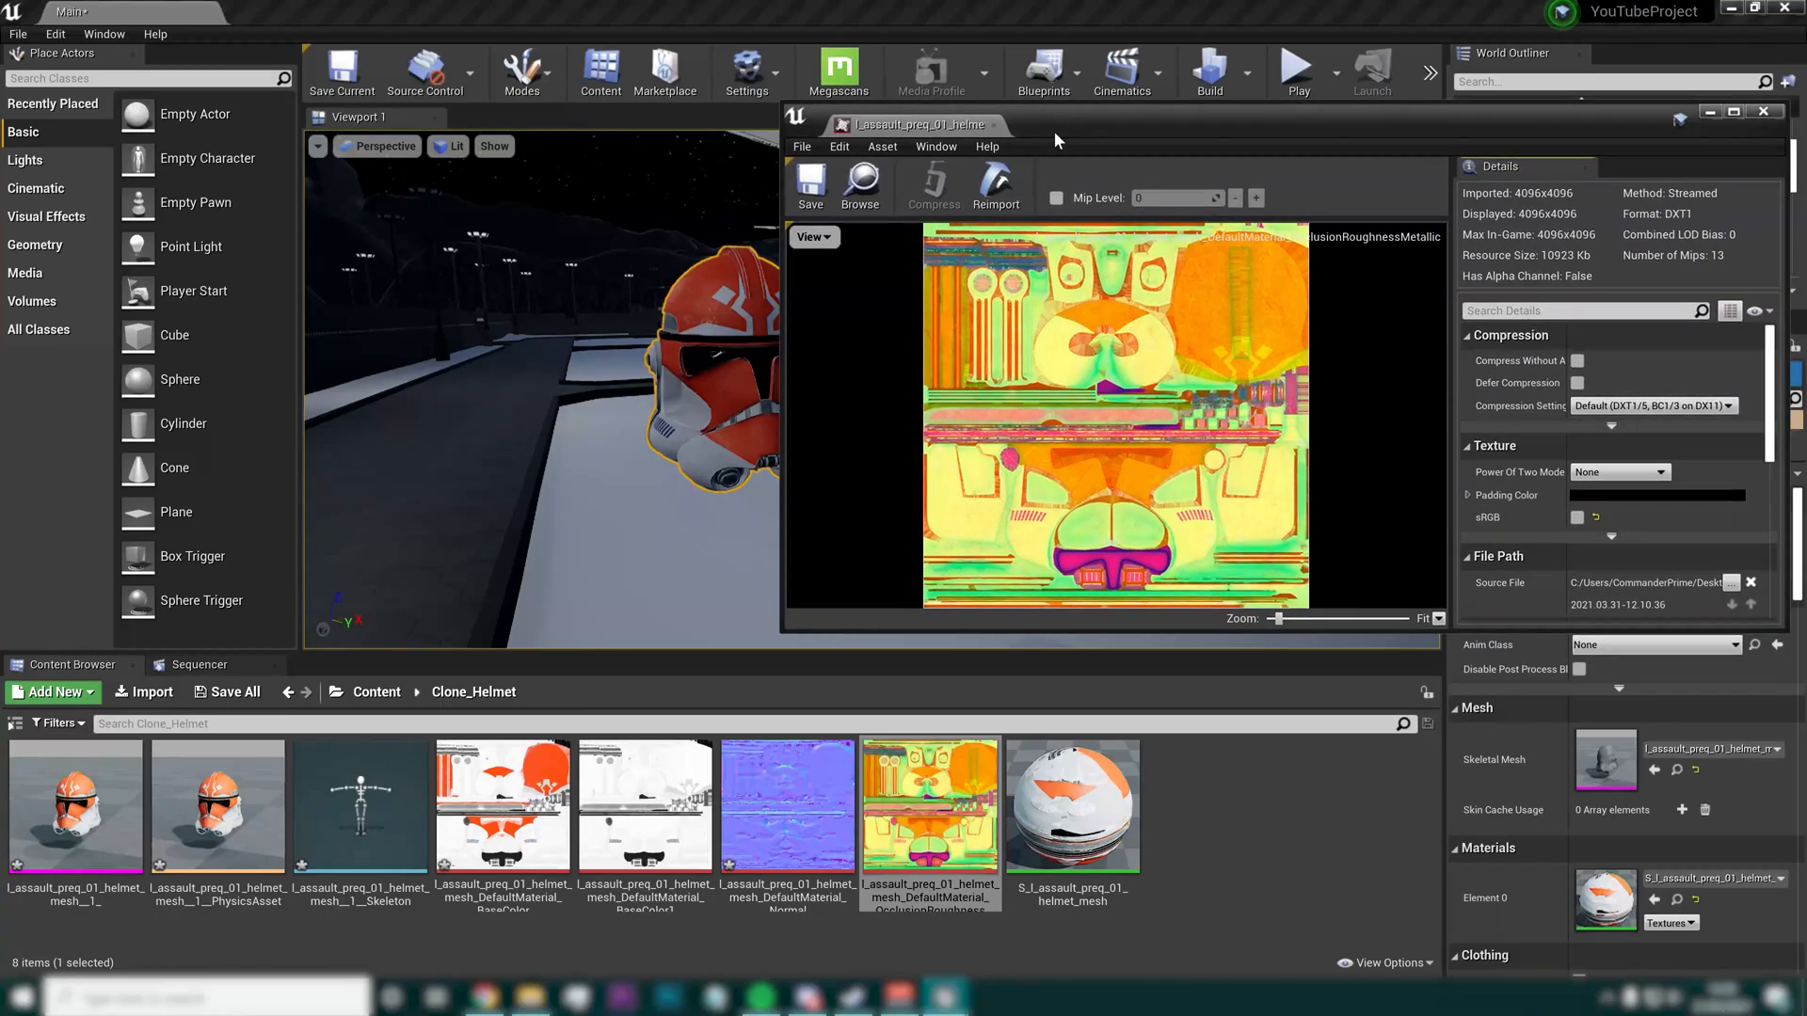
left_click_drag(784, 306, 965, 297)
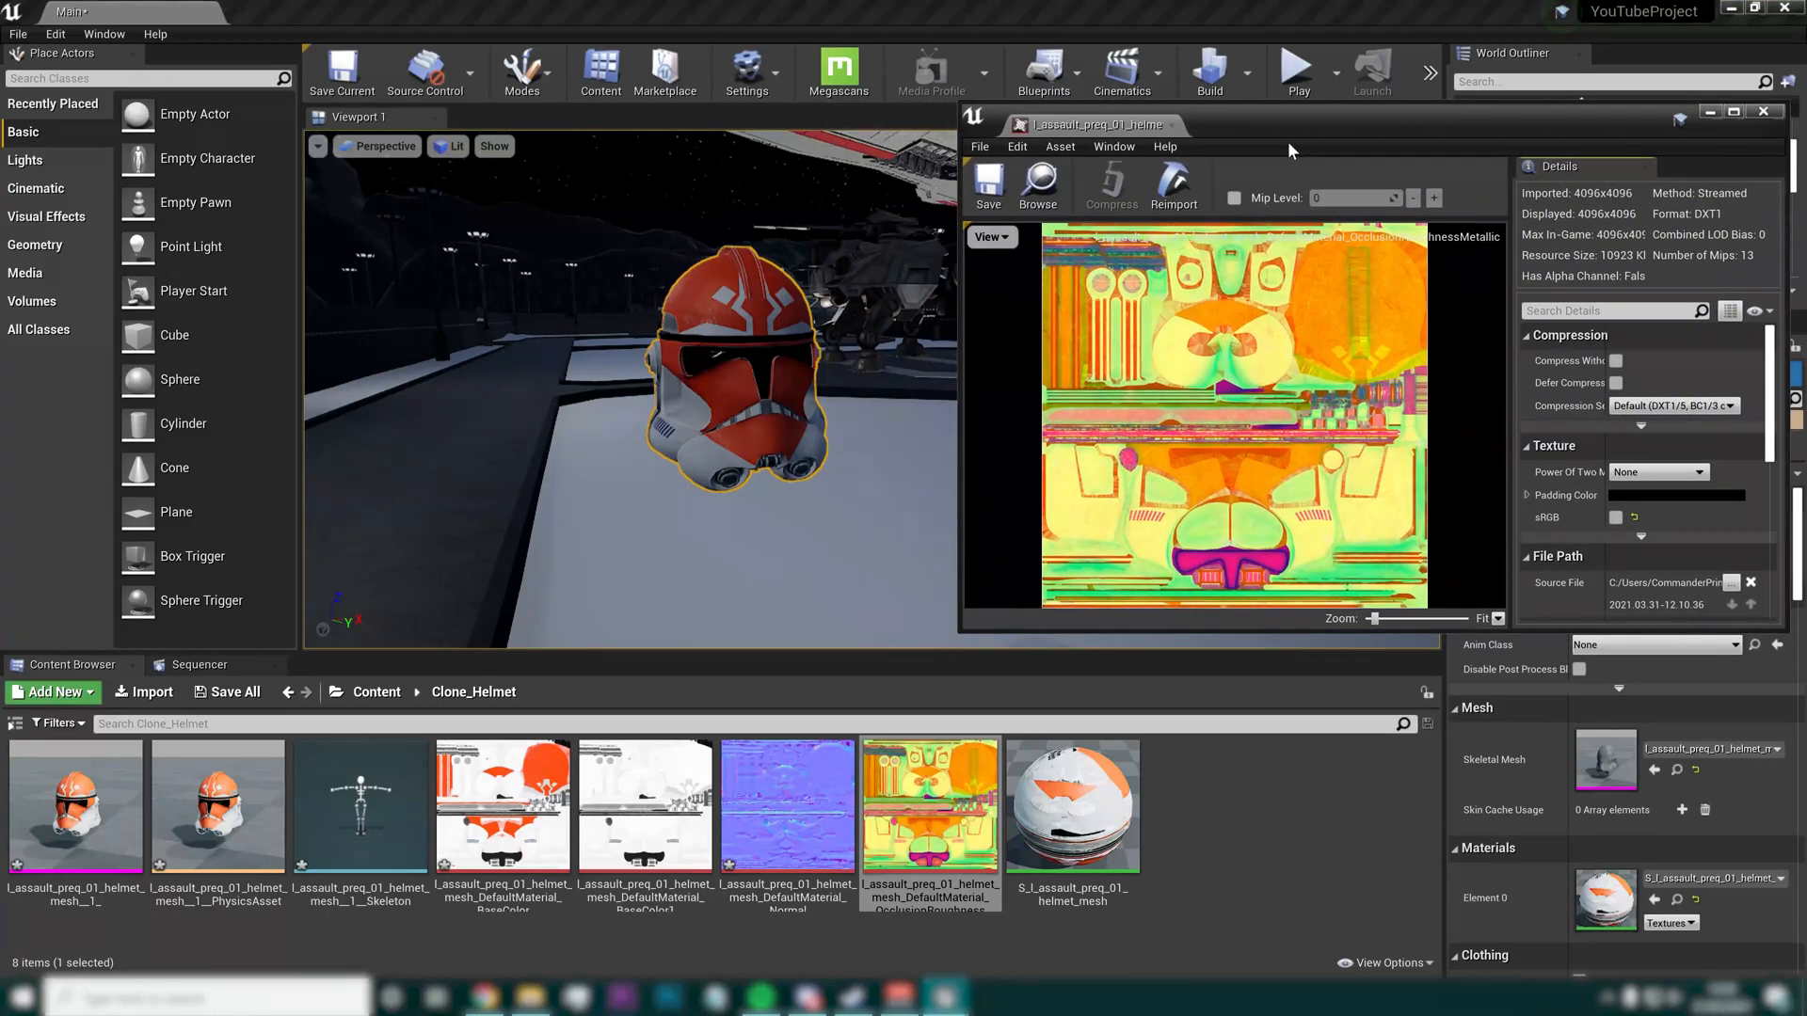
left_click_drag(1289, 139, 1211, 121)
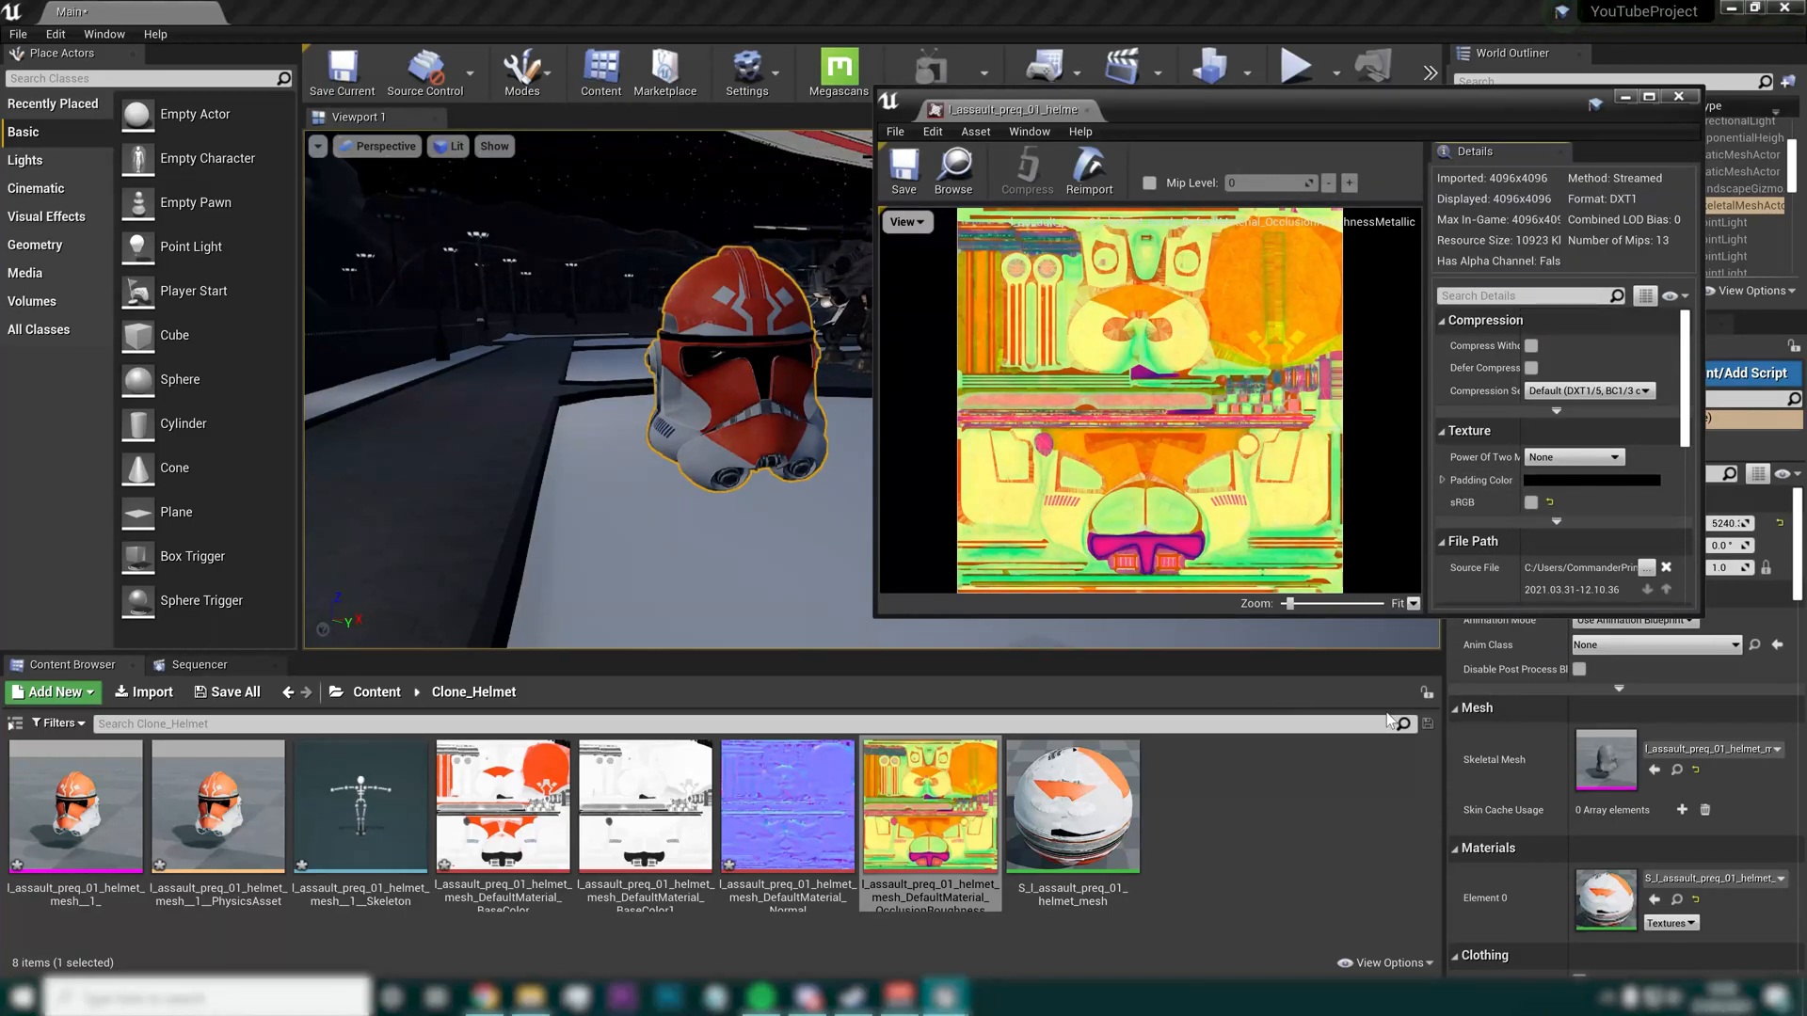
mouse_move(1463, 508)
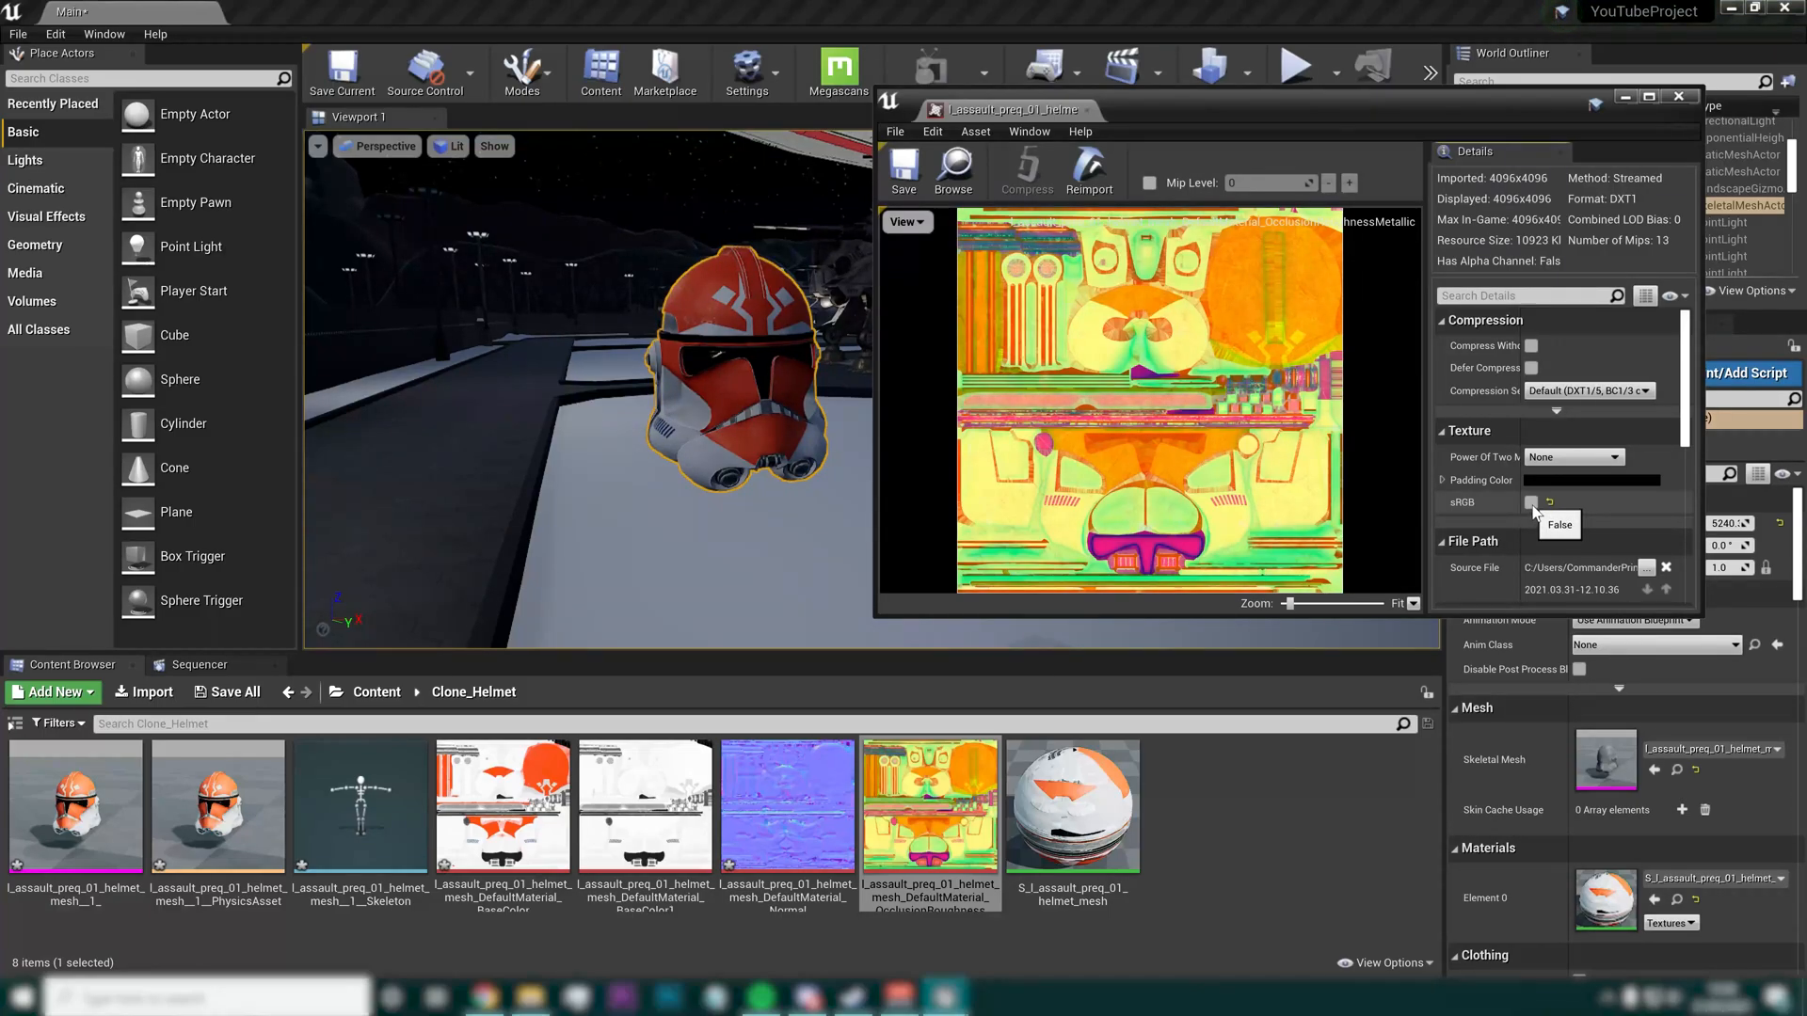
left_click(1676, 97)
right_click_drag(1053, 291, 940, 385)
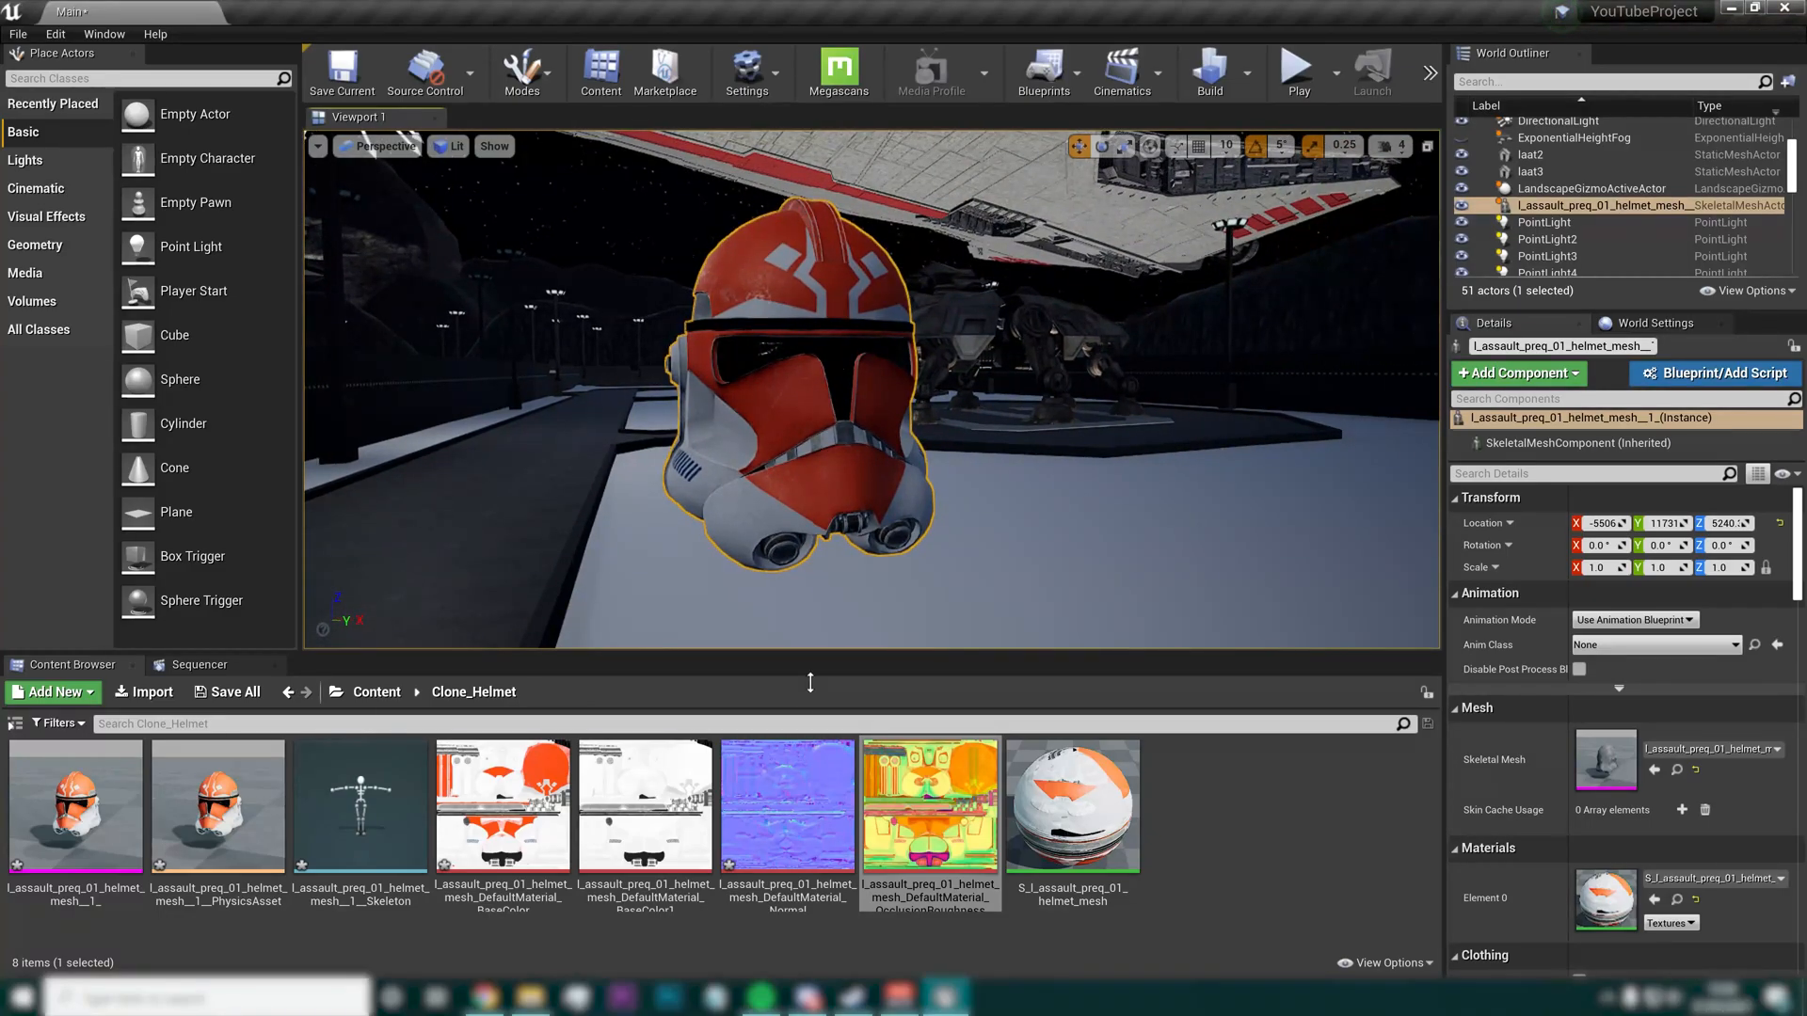
mouse_move(988, 854)
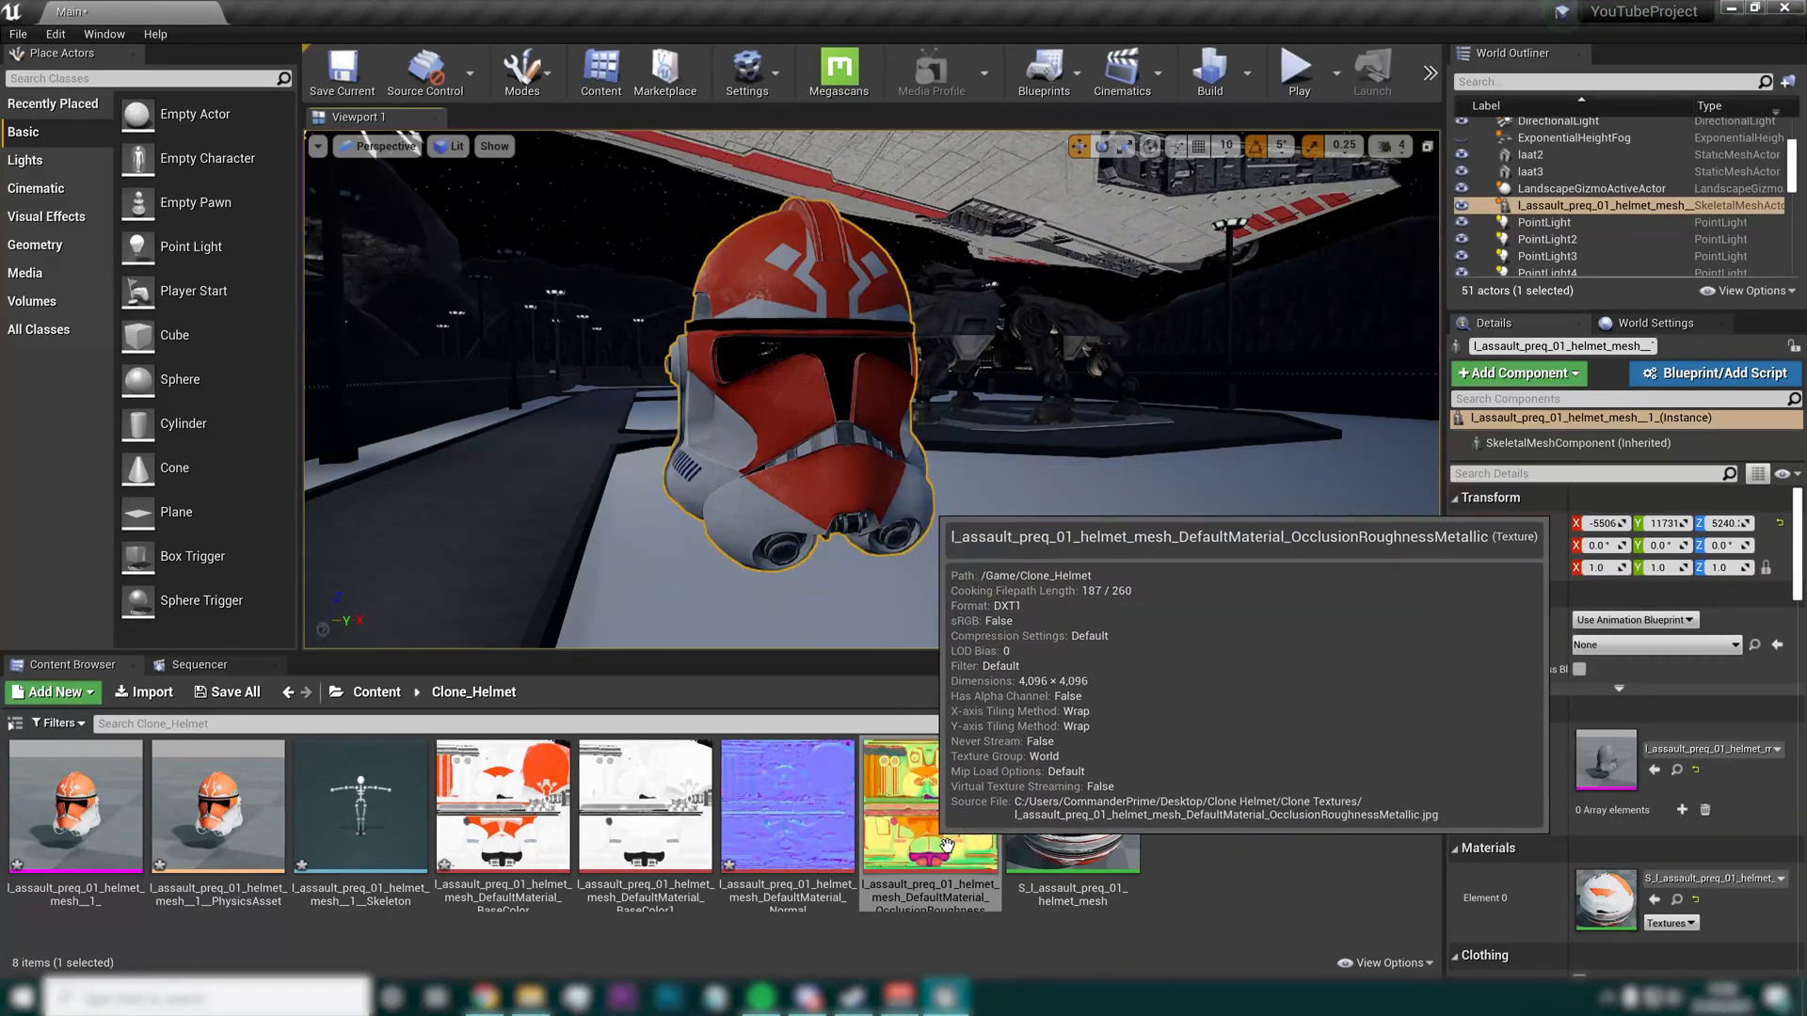